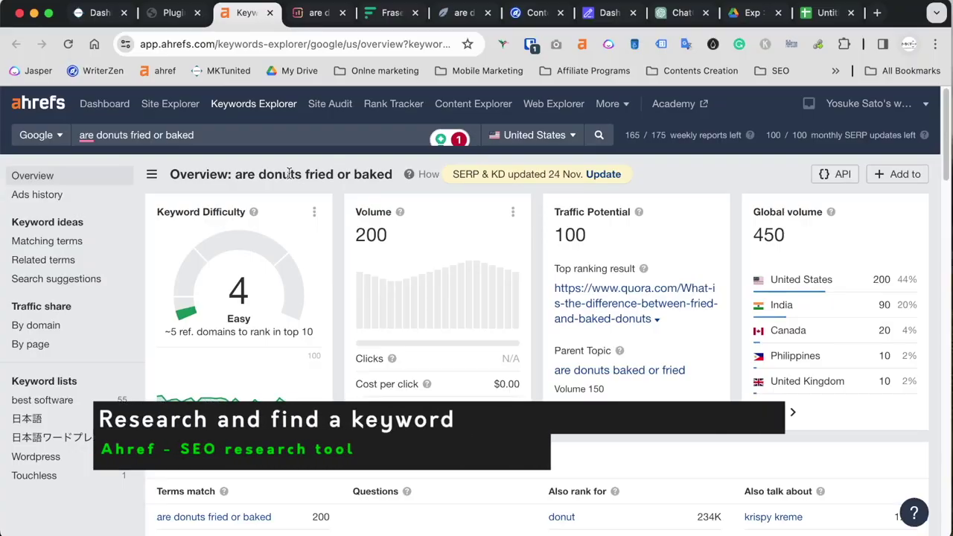
click(230, 142)
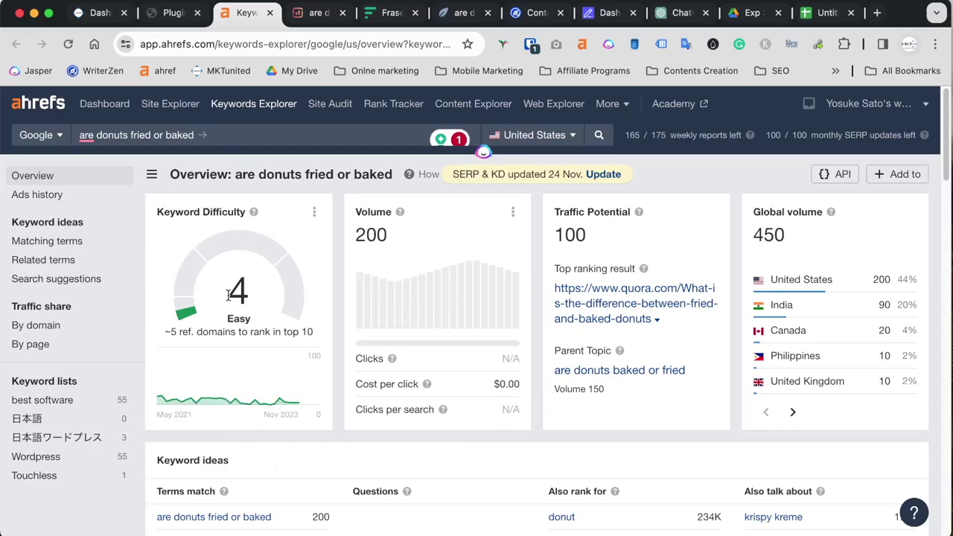
scroll(241, 297, down, 10)
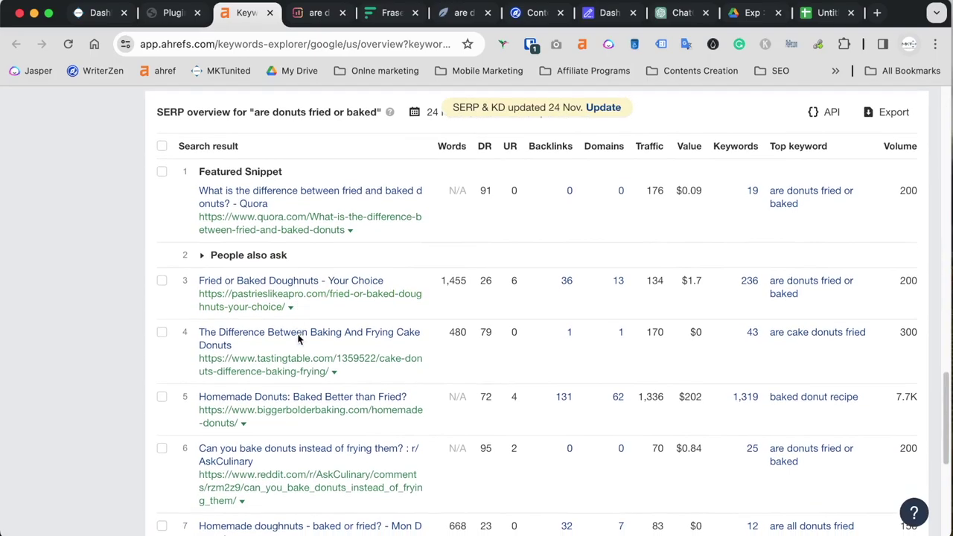
scroll(366, 506, down, 2)
scroll(517, 425, down, 1)
scroll(480, 456, up, 1)
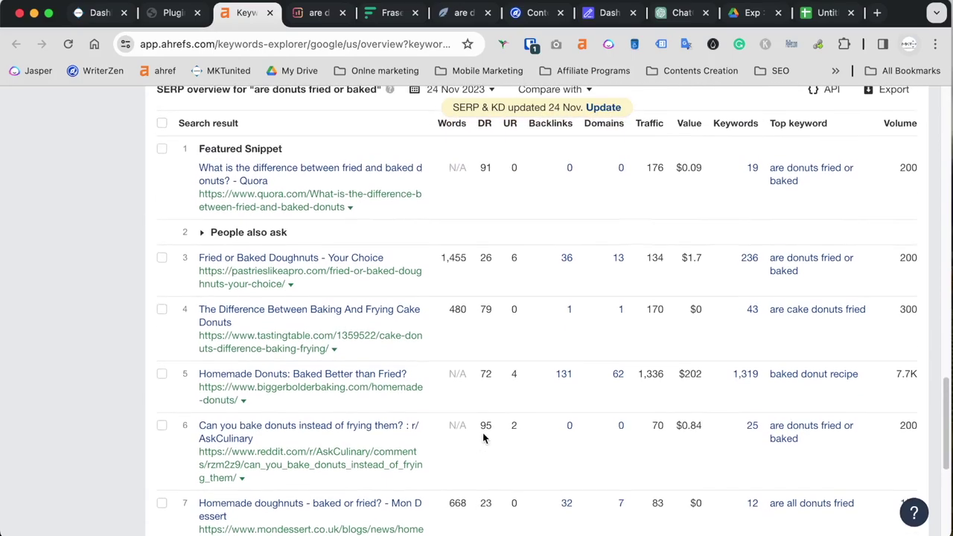
scroll(481, 450, down, 3)
scroll(483, 440, down, 3)
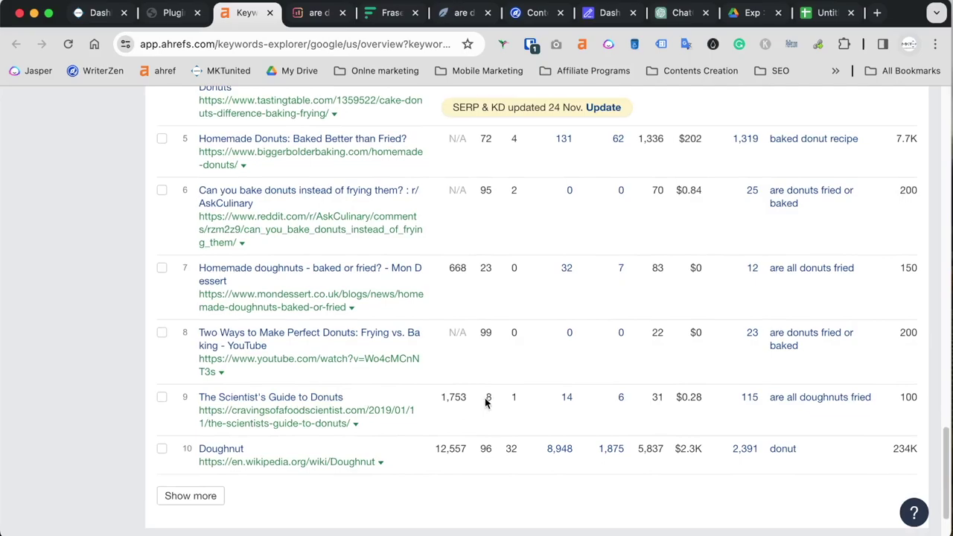
scroll(486, 405, up, 10)
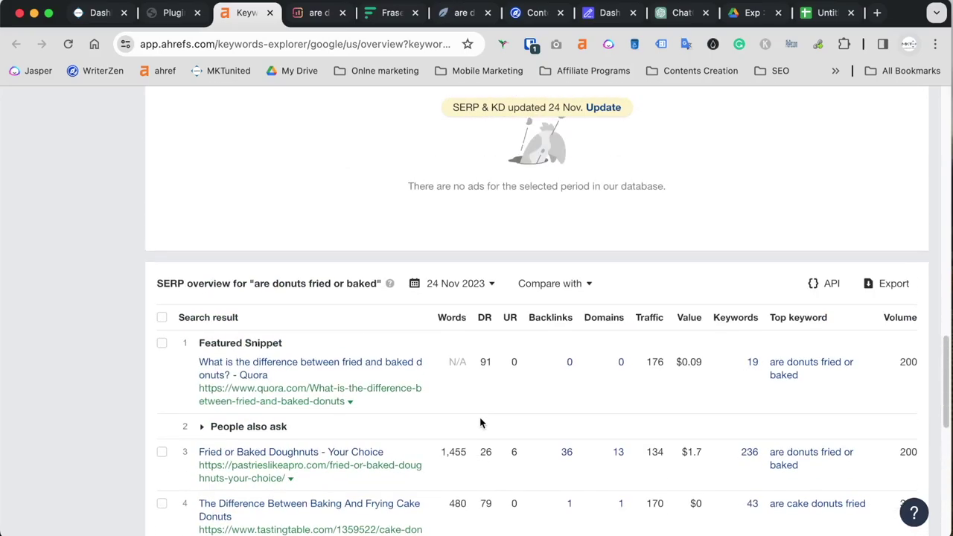
scroll(480, 423, up, 10)
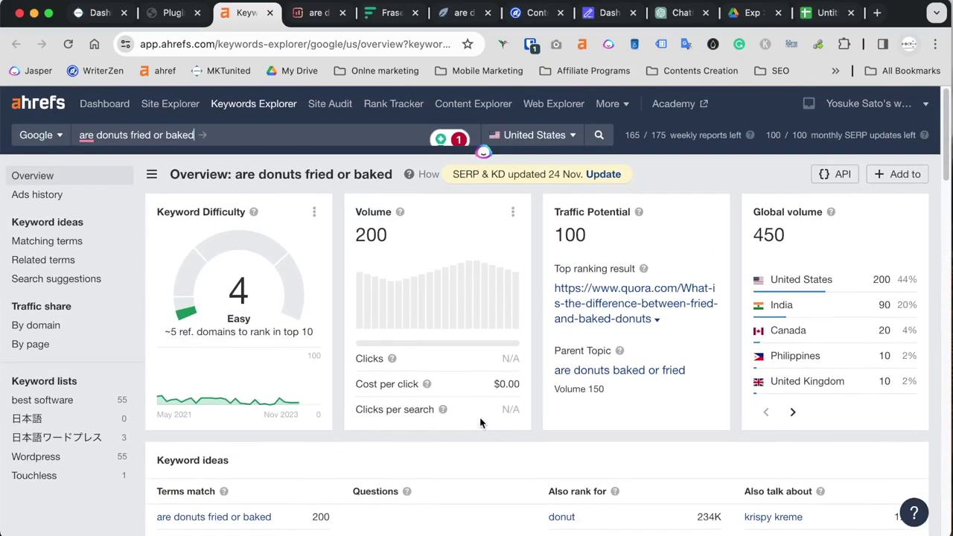
triple_click(185, 136)
key(super+c)
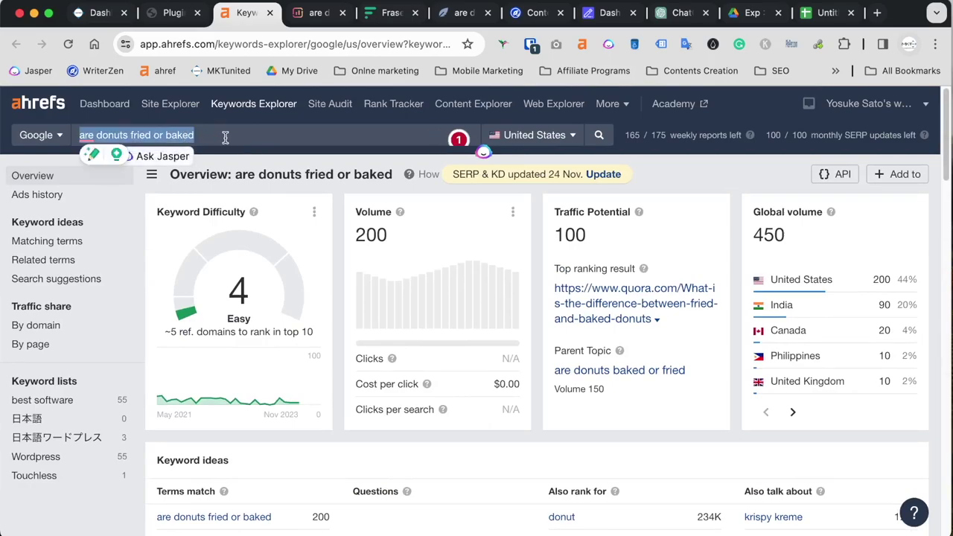
click(225, 139)
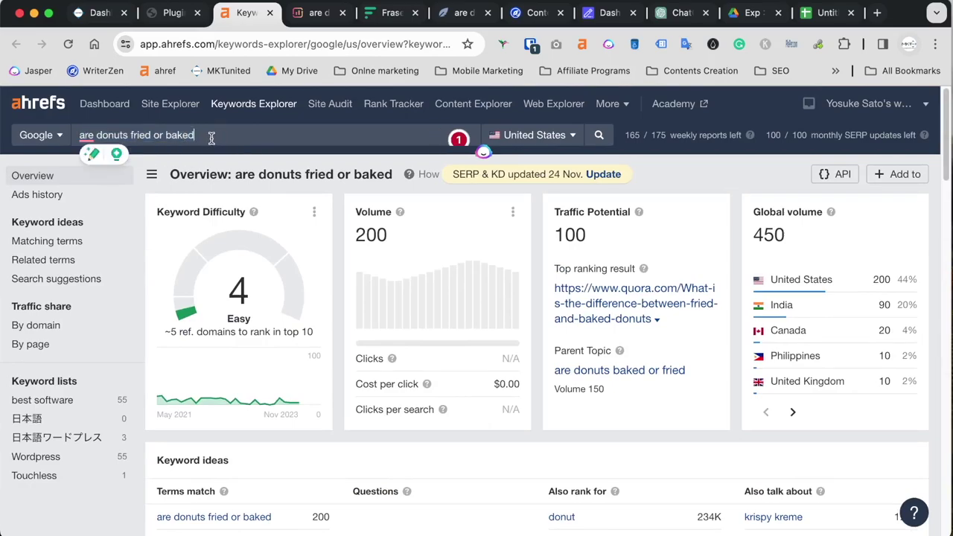
Step: Flip through the Surfer, Frase, NeuronWriter, WriterZen and ChatGPT browser tabs for the donut keyword
click(319, 10)
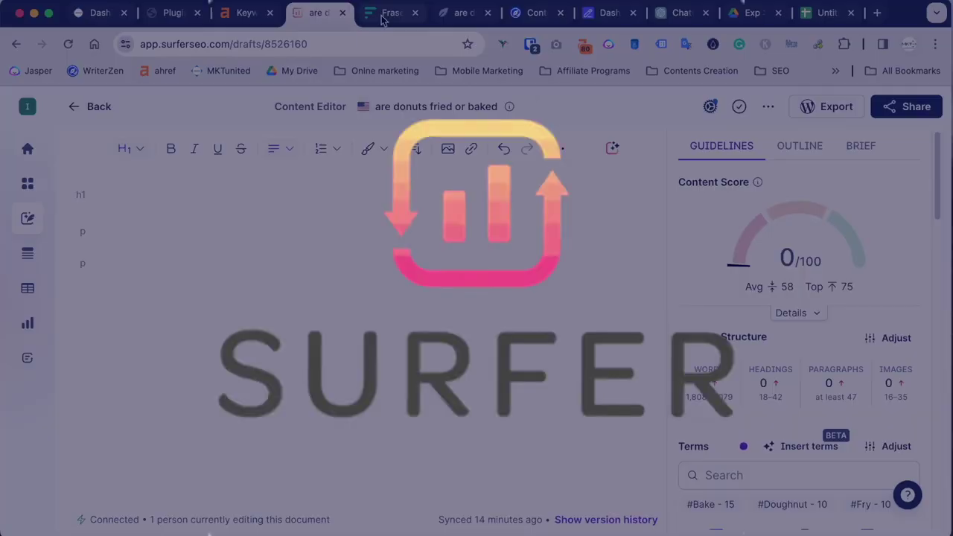
click(382, 16)
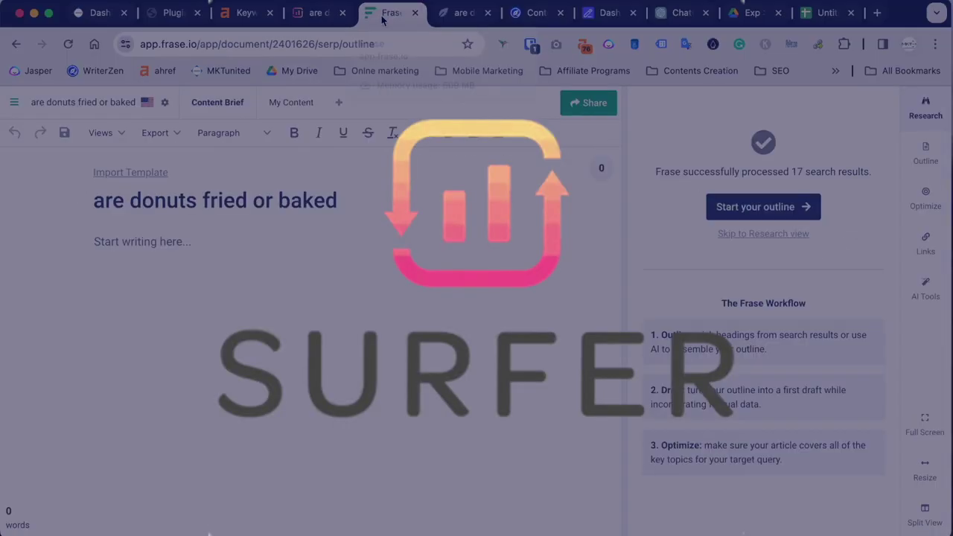
click(480, 21)
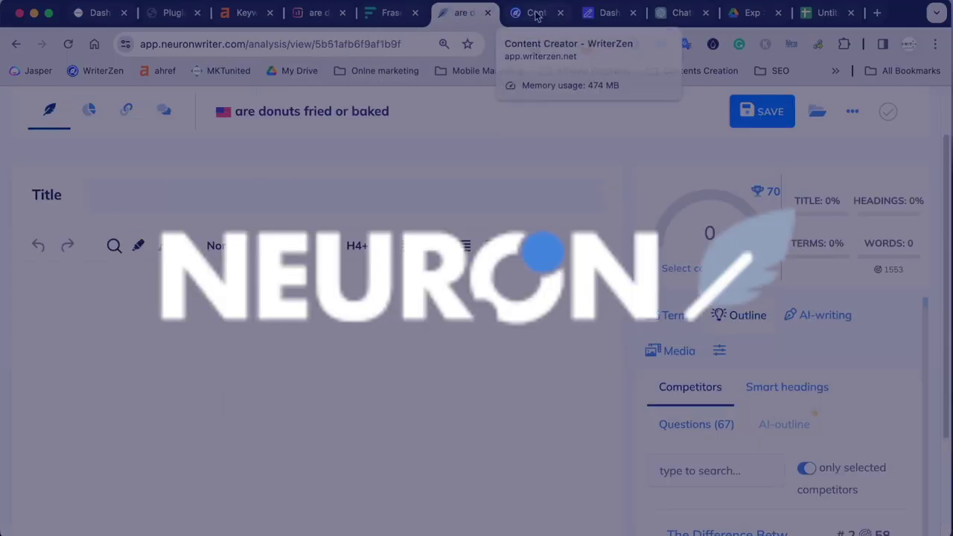
click(538, 16)
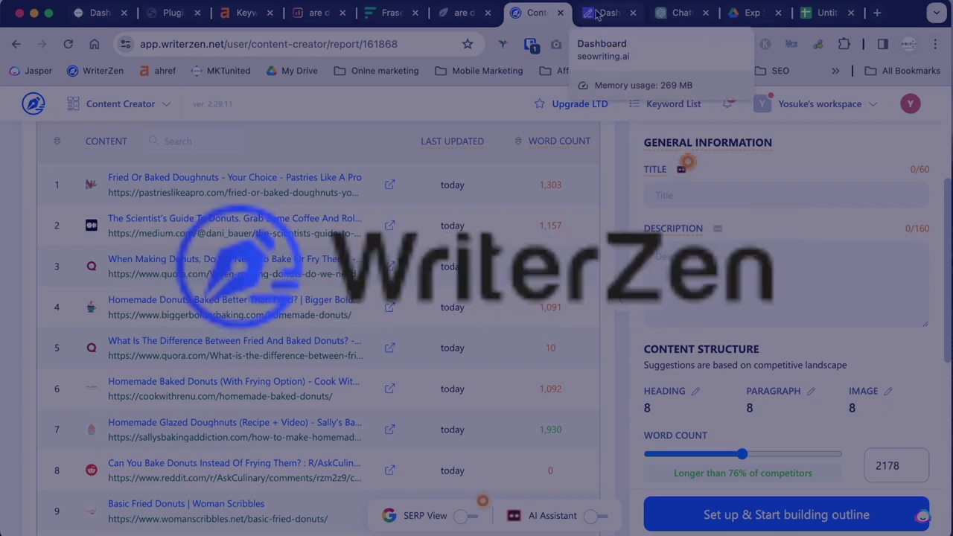
click(684, 15)
click(537, 14)
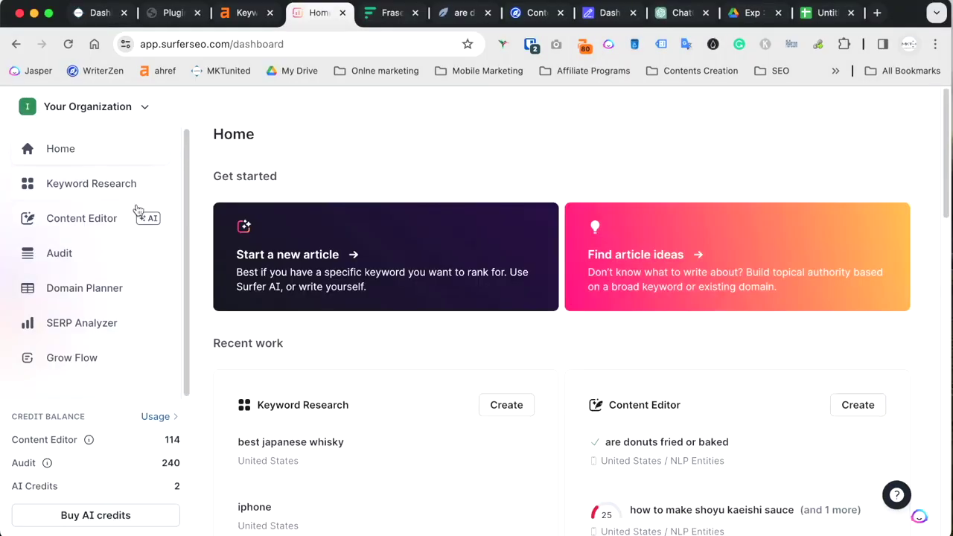
Step: In Content Editor, paste and confirm 'are donuts fried or baked' as the target keyword
click(92, 225)
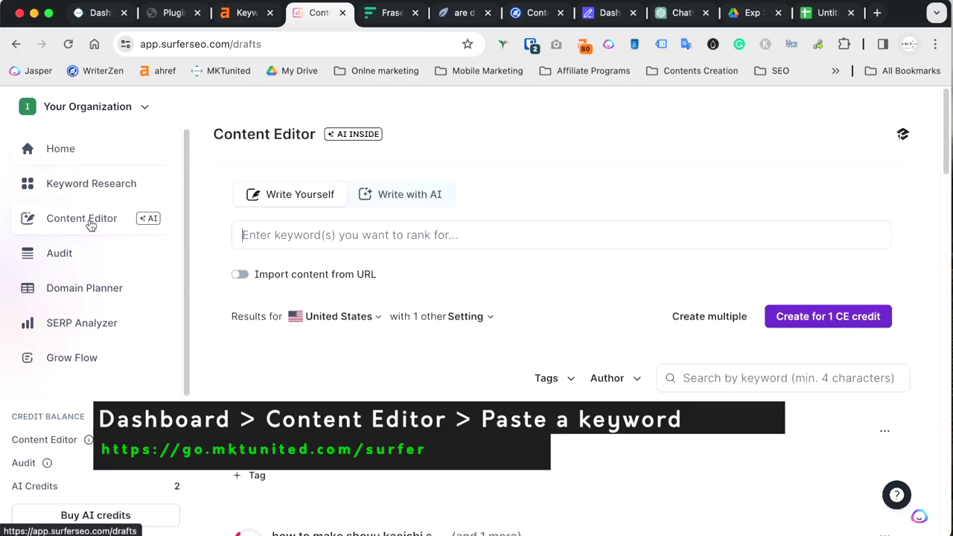
click(266, 238)
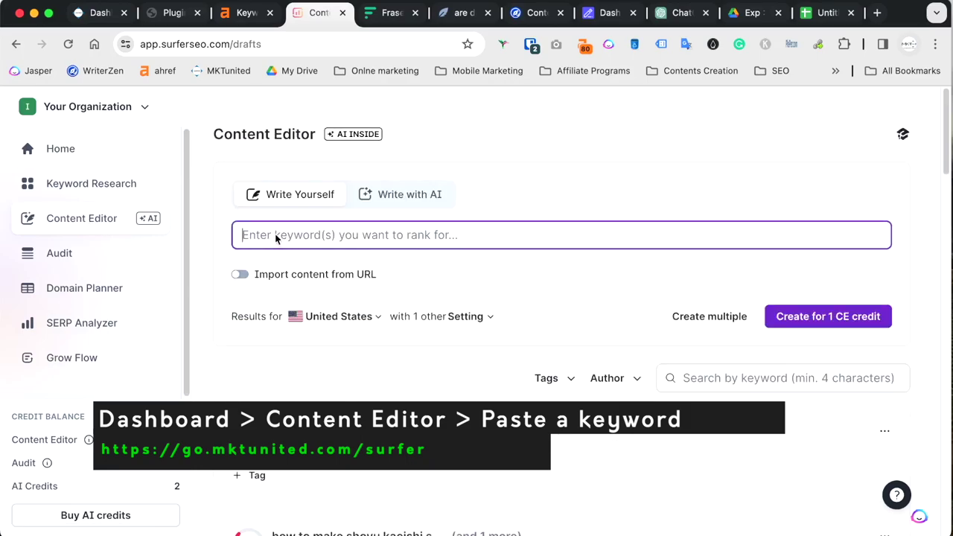
key(super+v)
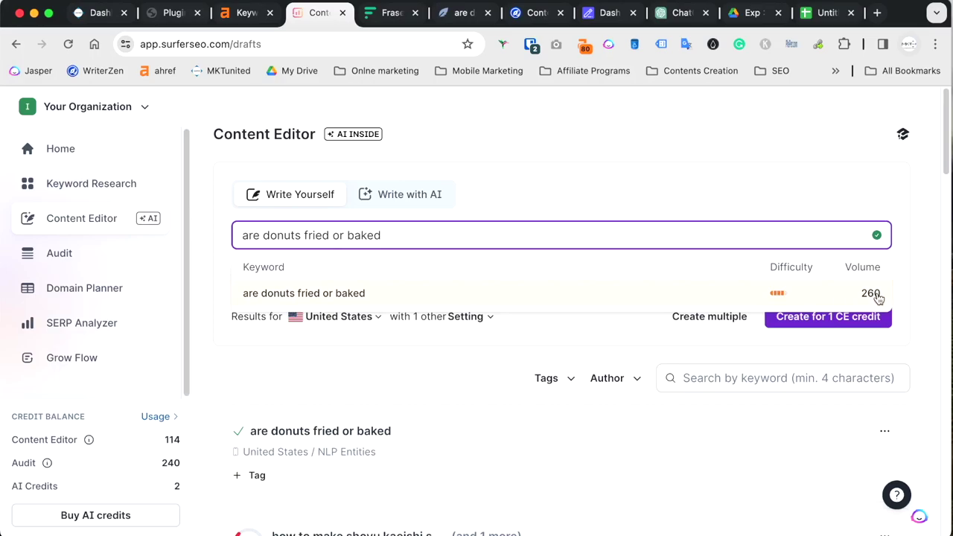
key(Return)
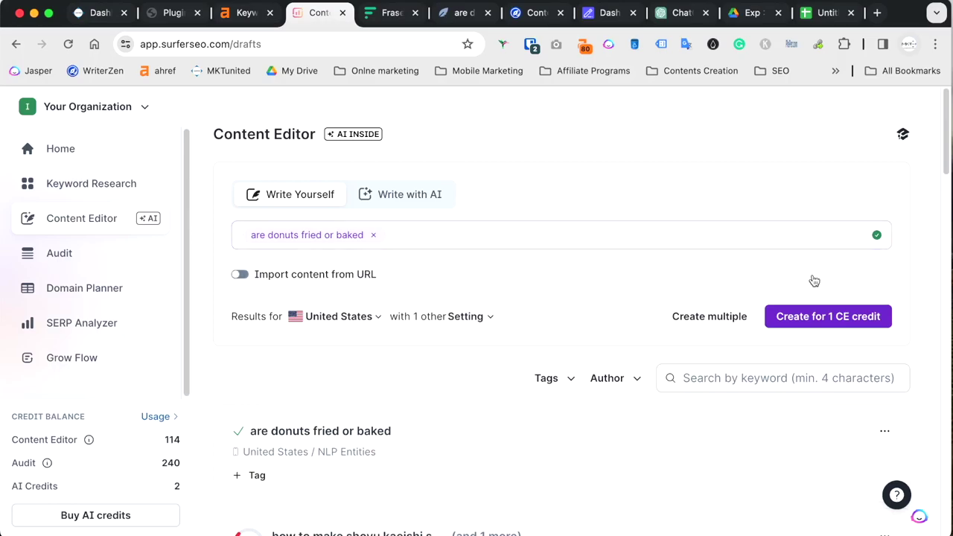
Step: Keep United States as location, review crawler settings, create the draft for 1 credit and open it
scroll(574, 302, down, 1)
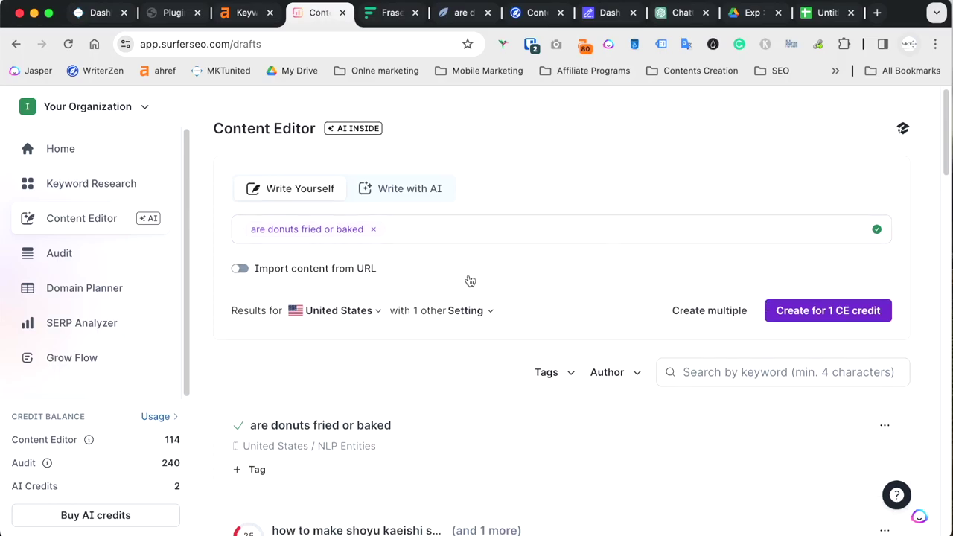
click(335, 312)
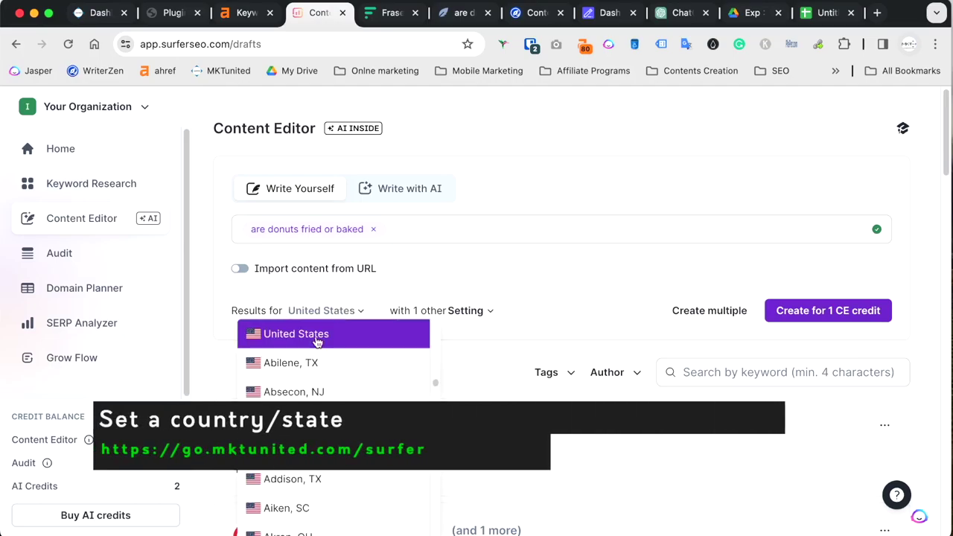
scroll(334, 425, down, 15)
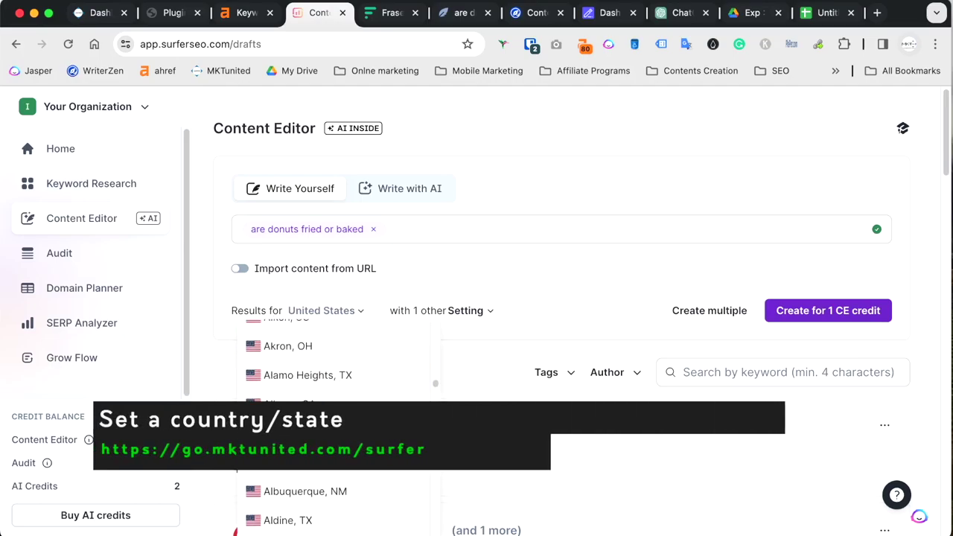
scroll(334, 425, up, 15)
scroll(335, 425, up, 5)
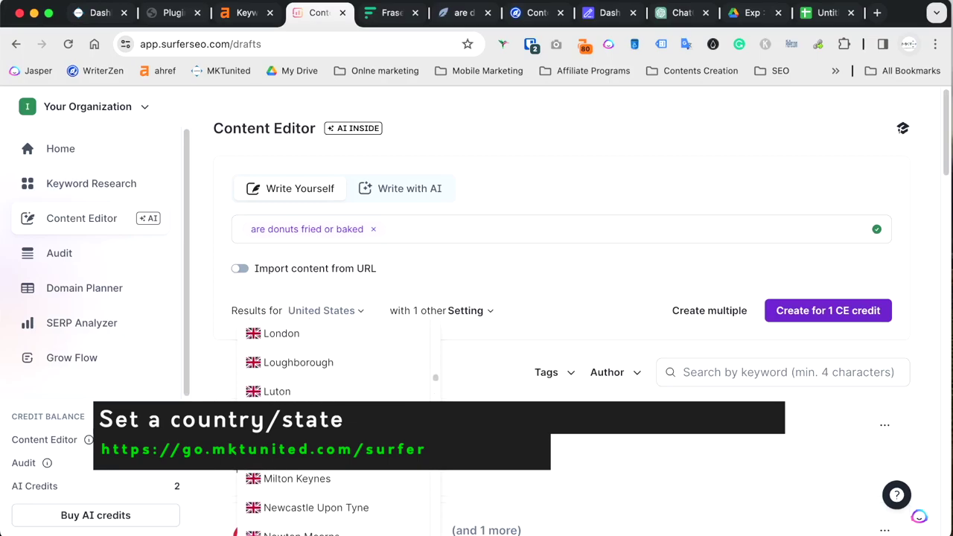
click(465, 280)
click(467, 311)
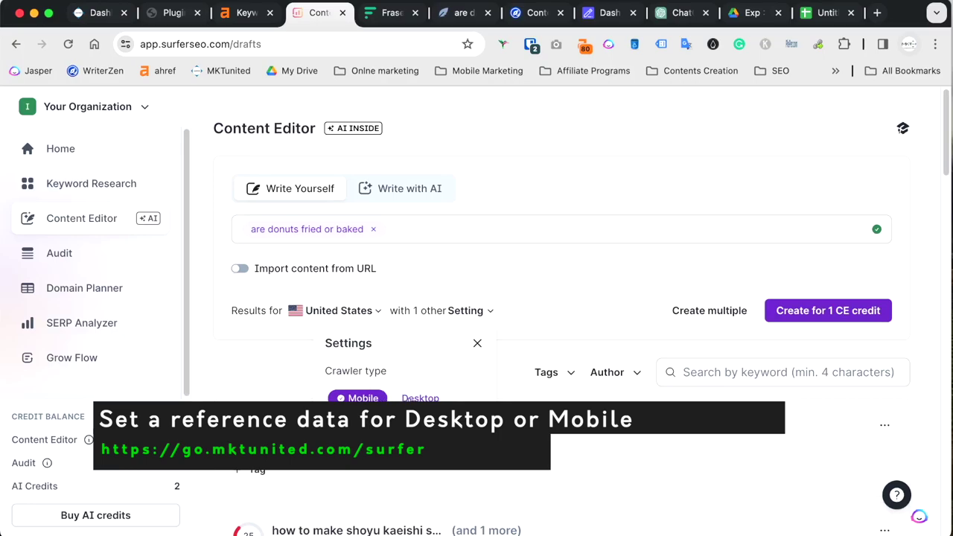
click(592, 265)
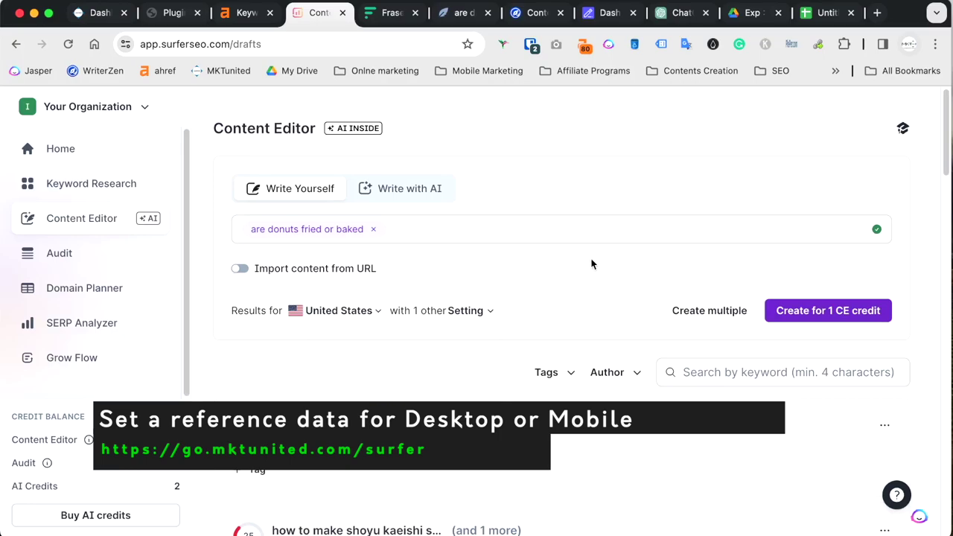
click(828, 310)
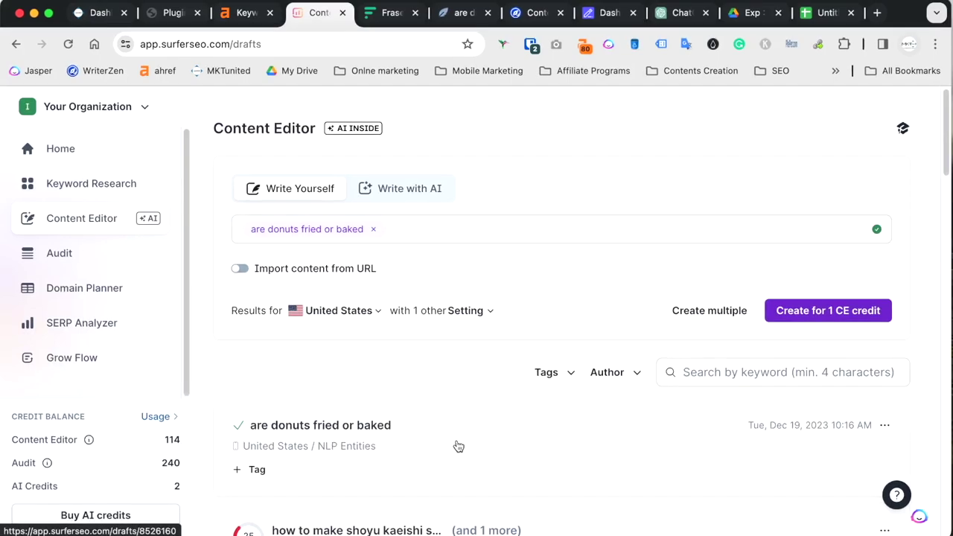
click(459, 447)
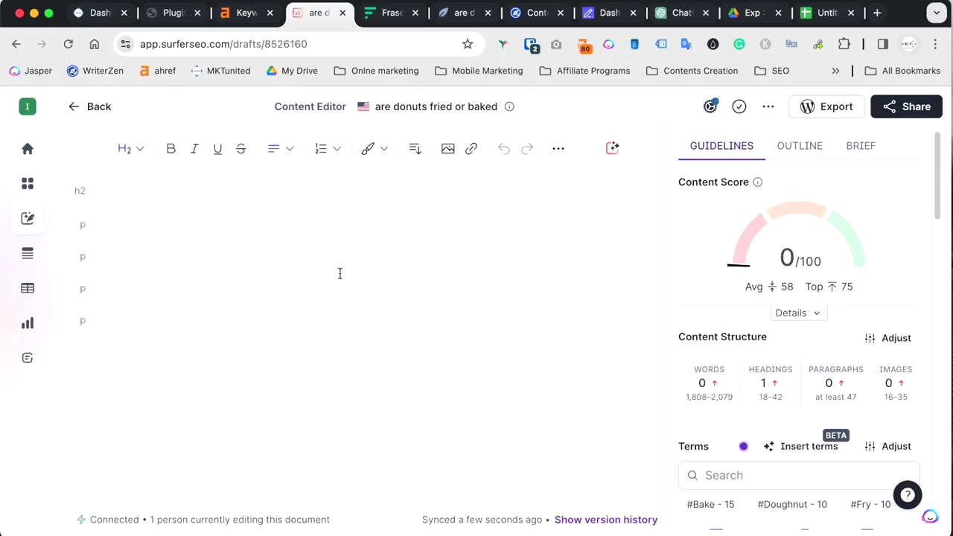
click(205, 213)
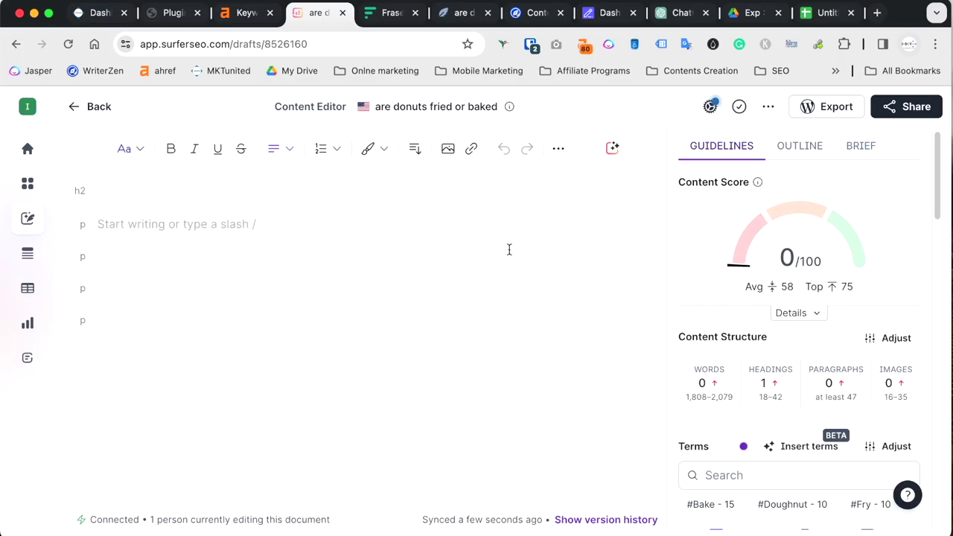
mouse_move(761, 263)
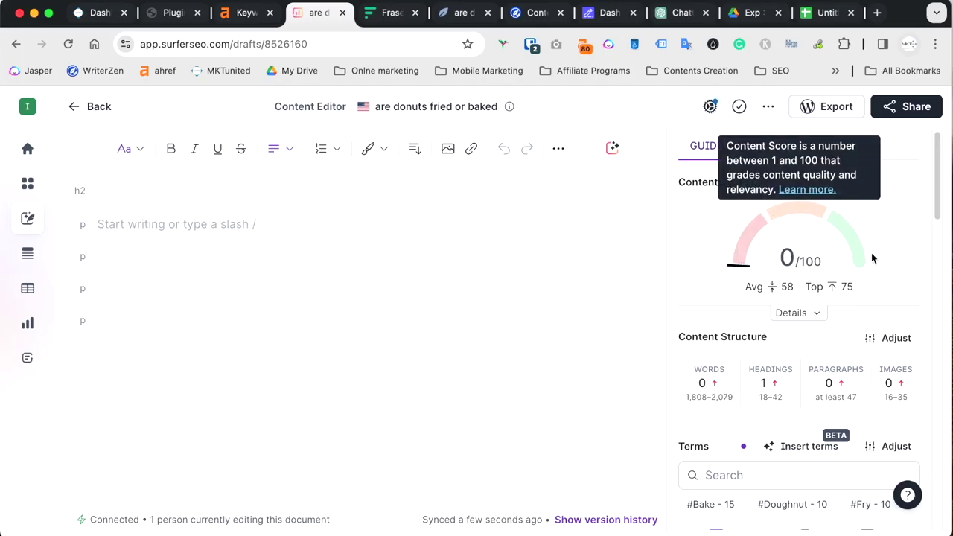
mouse_move(774, 291)
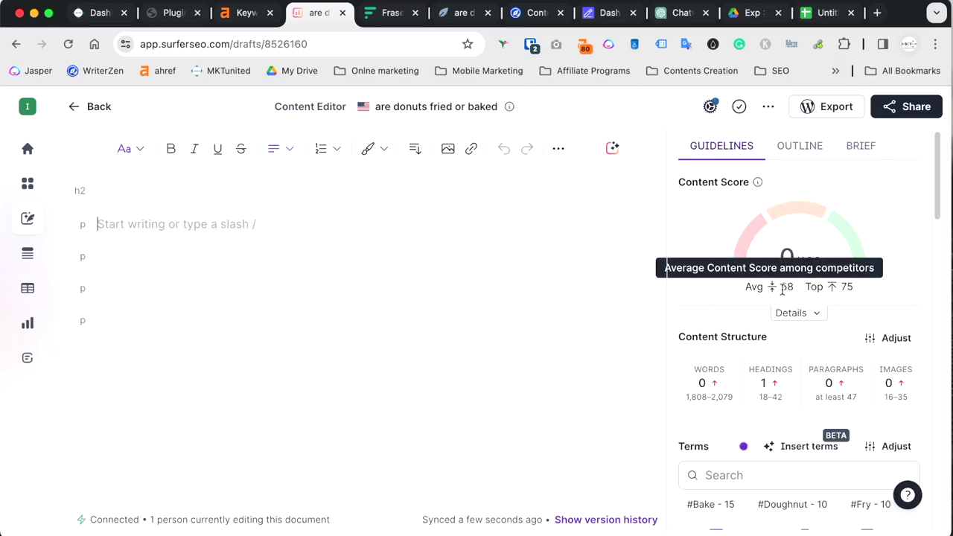
mouse_move(844, 291)
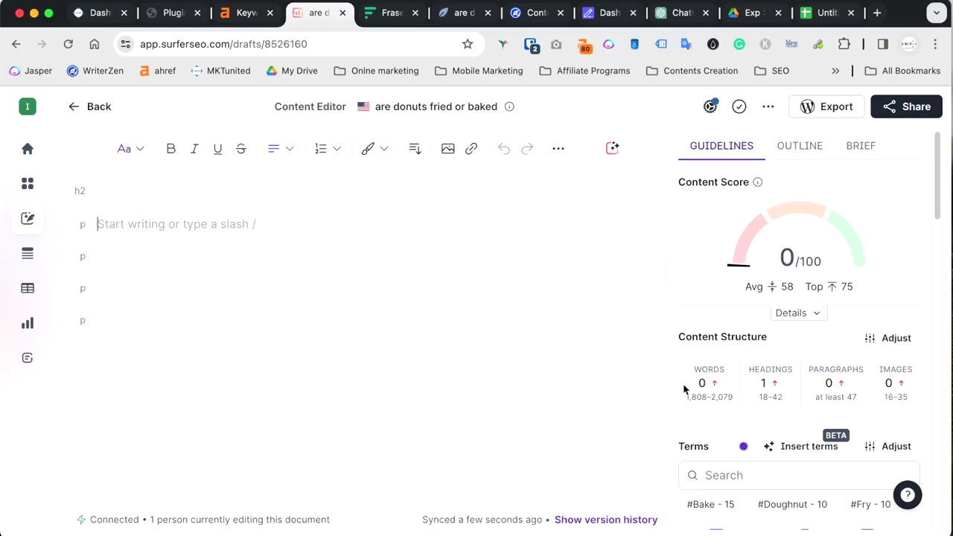
mouse_move(689, 403)
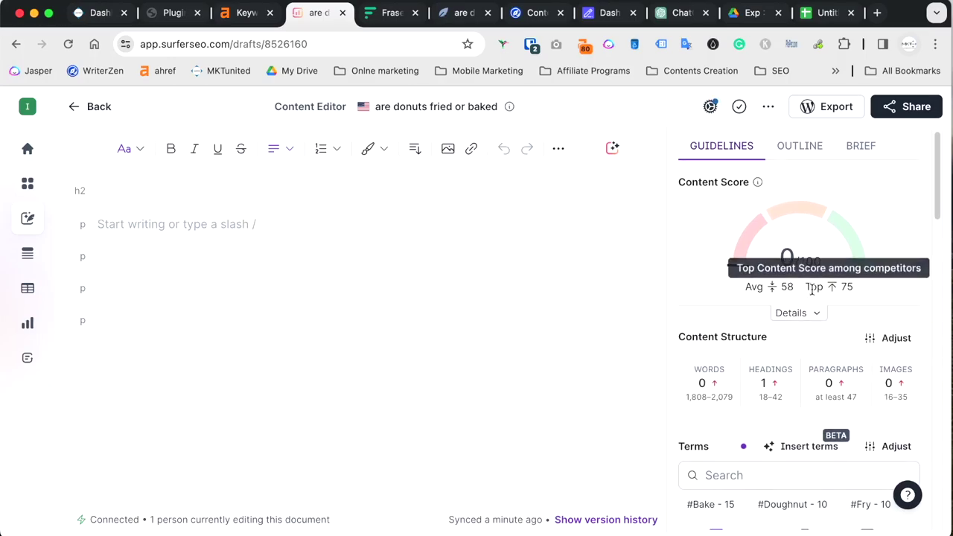
Step: Open the Outline builder and expand the suggested titles and headings lists
click(794, 147)
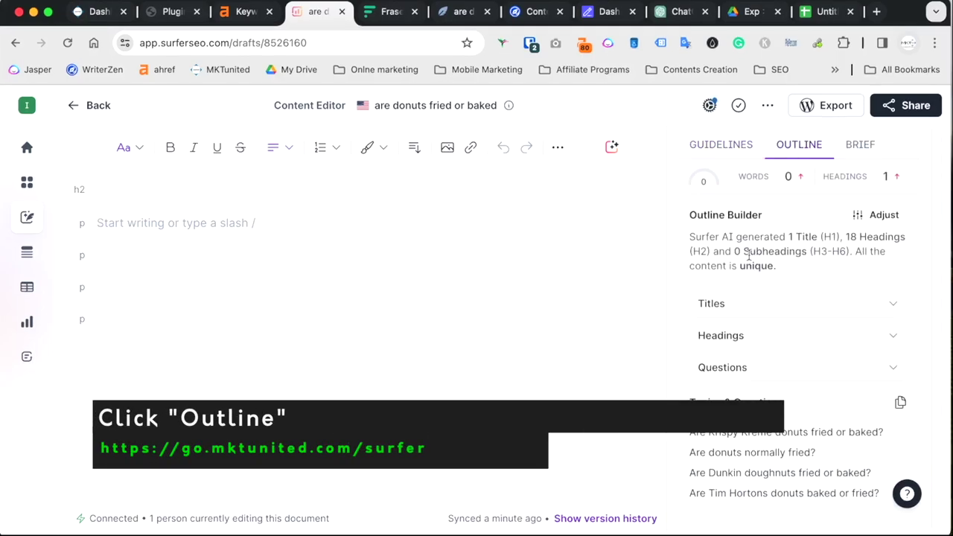
click(774, 305)
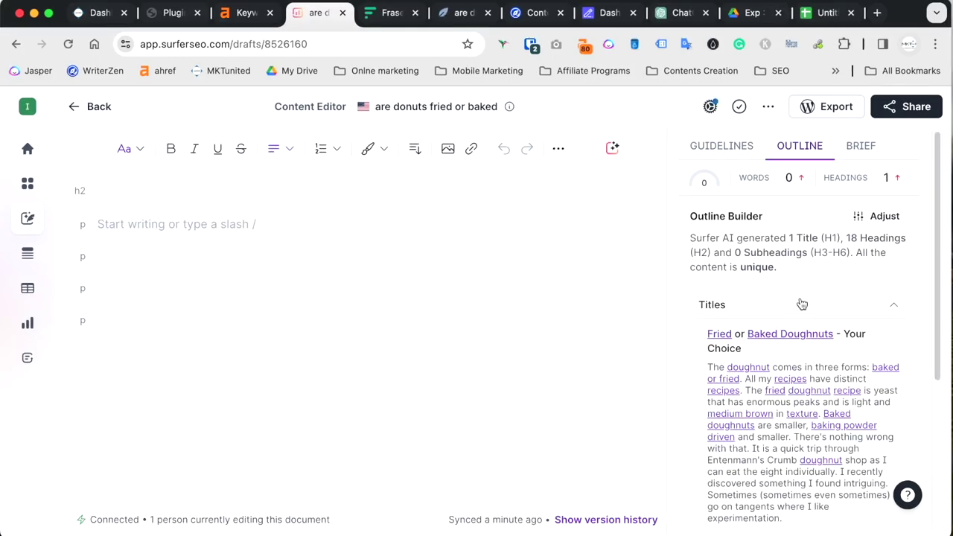
click(802, 305)
click(805, 340)
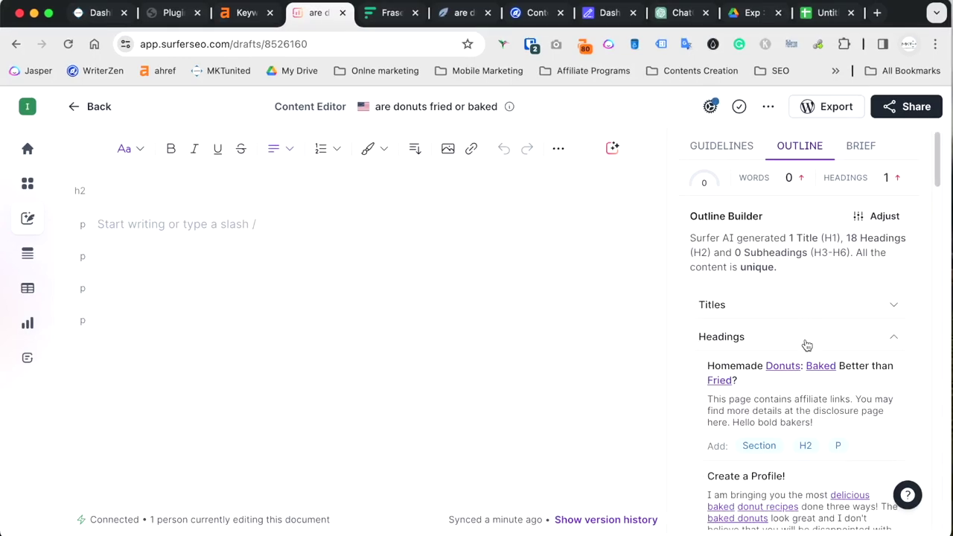
click(807, 344)
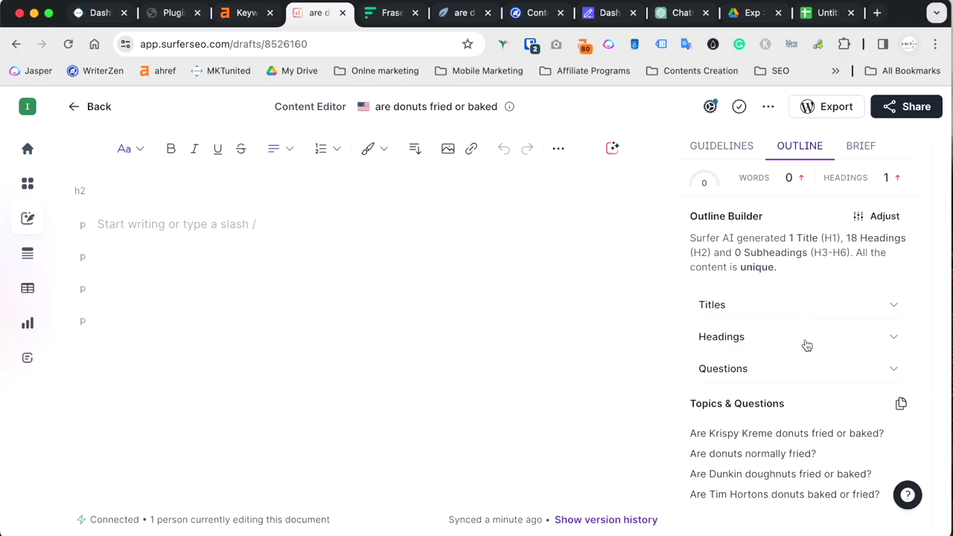
click(808, 345)
scroll(809, 398, down, 5)
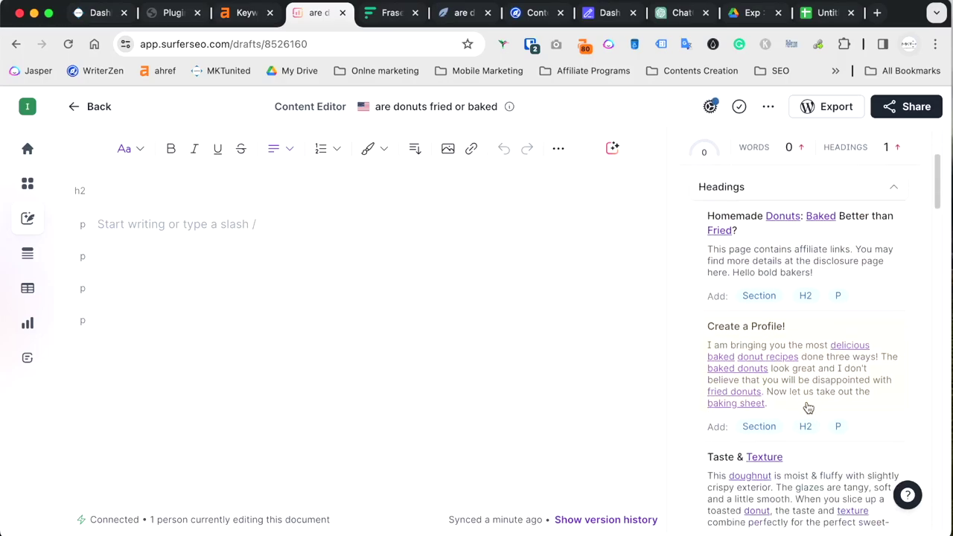
scroll(810, 403, up, 5)
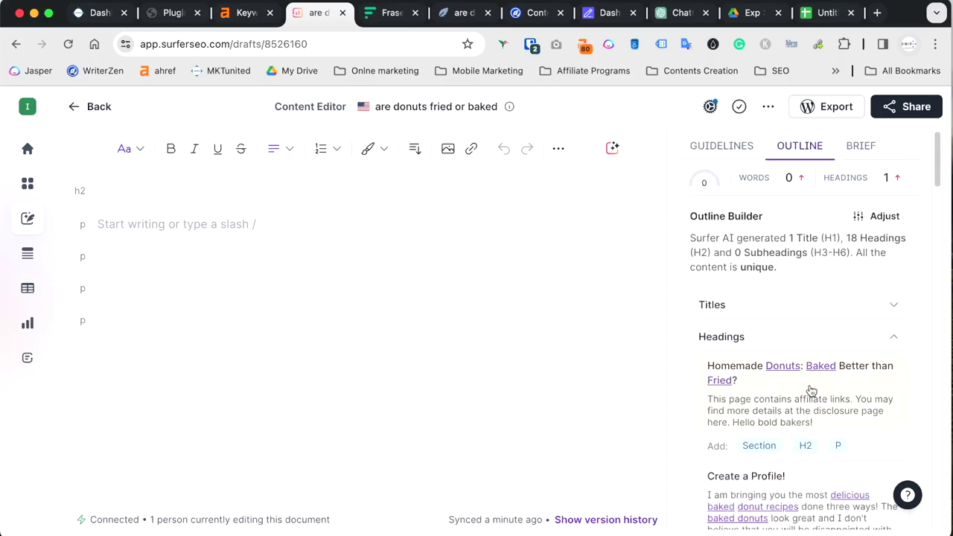
click(812, 299)
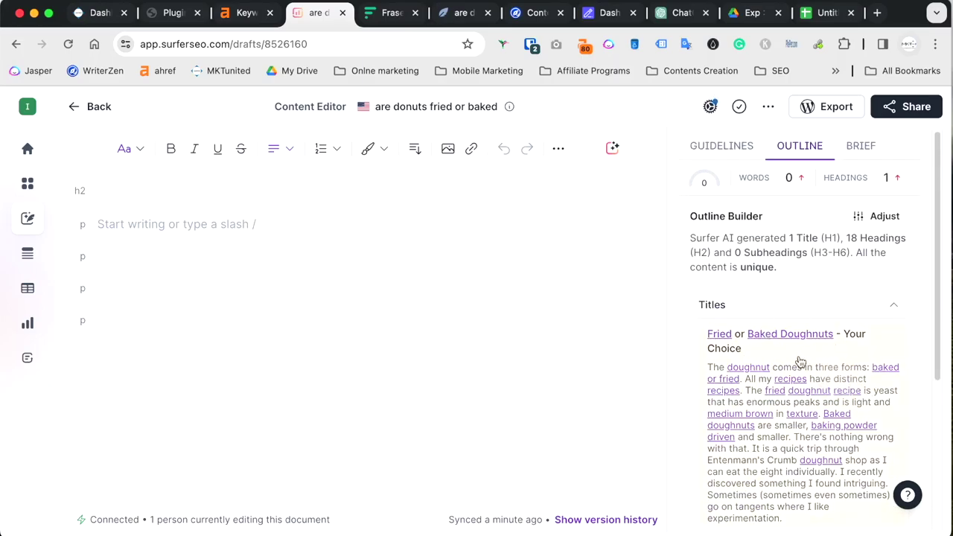
Step: Try inserting the suggested title and paragraph, then delete the test title, paragraph and empty lines
click(783, 441)
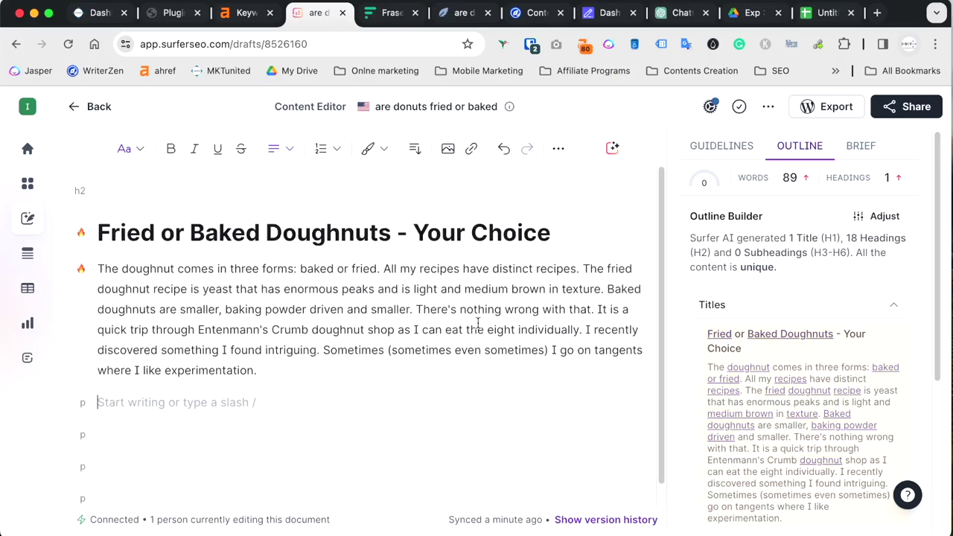
triple_click(333, 320)
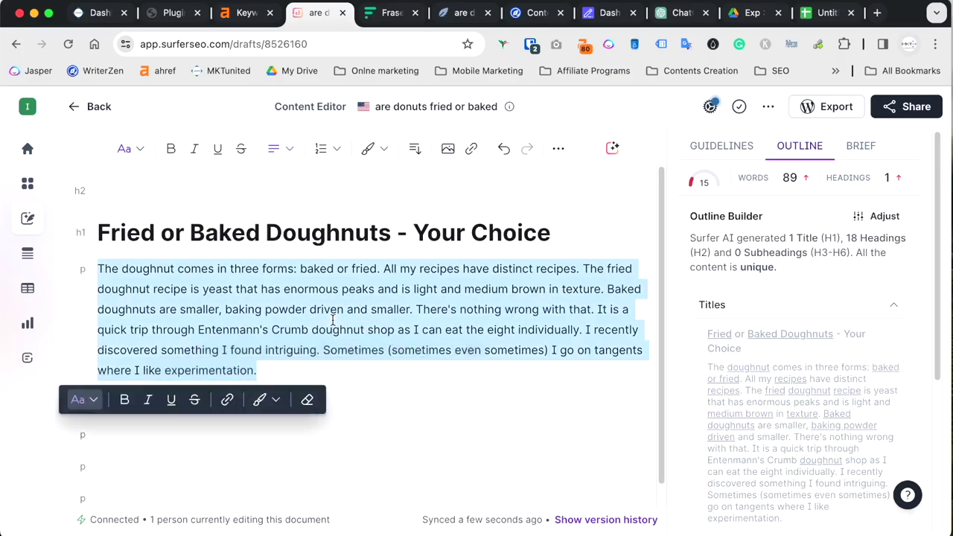
key(BackSpace)
triple_click(323, 239)
key(BackSpace)
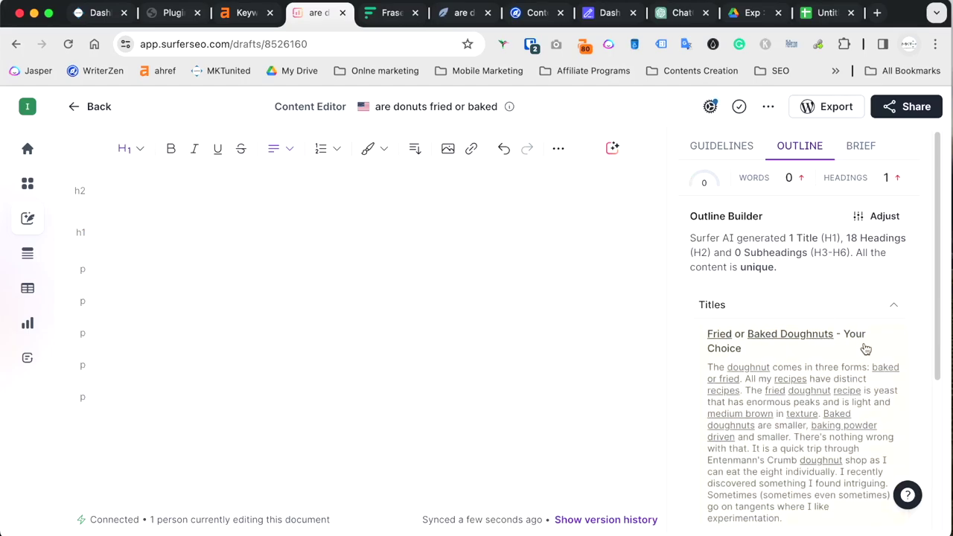
scroll(820, 350, down, 1)
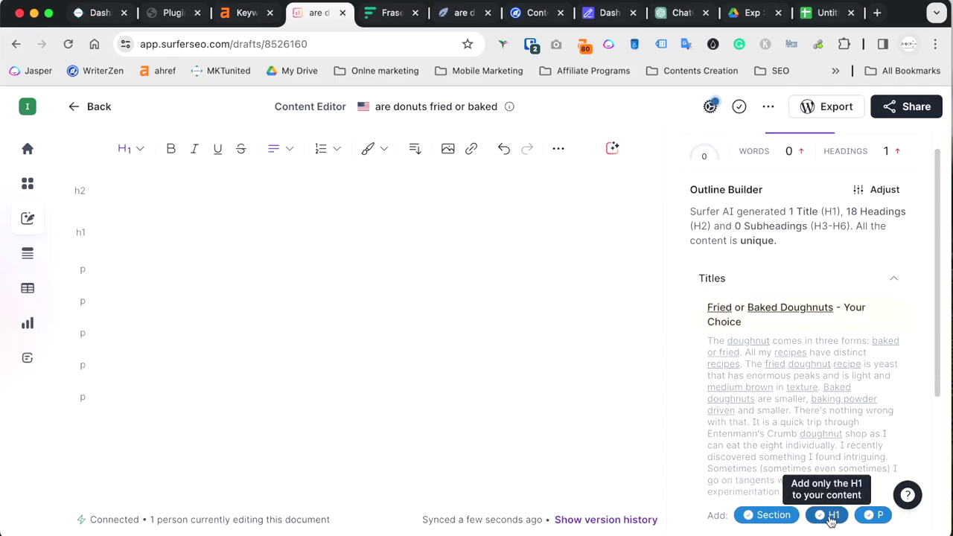
click(831, 516)
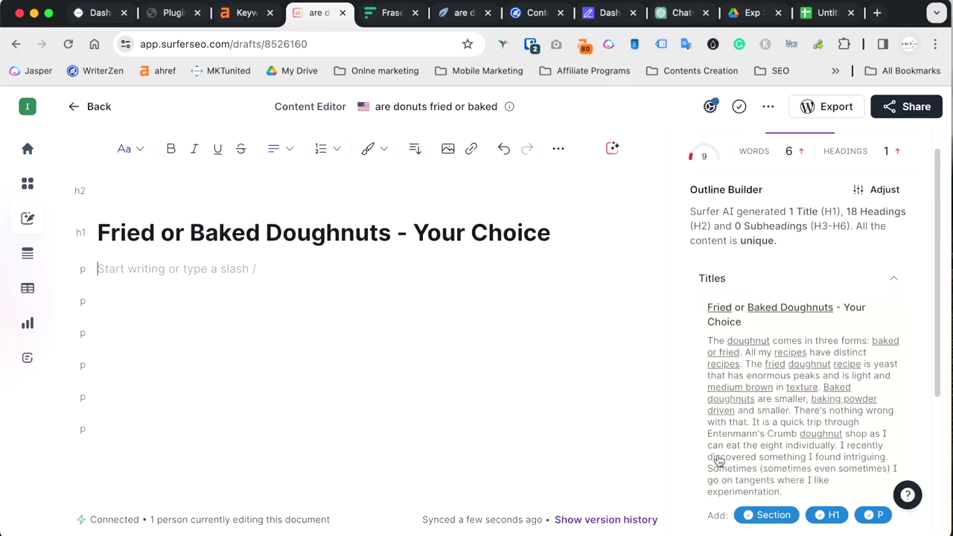
scroll(708, 455, down, 3)
click(420, 240)
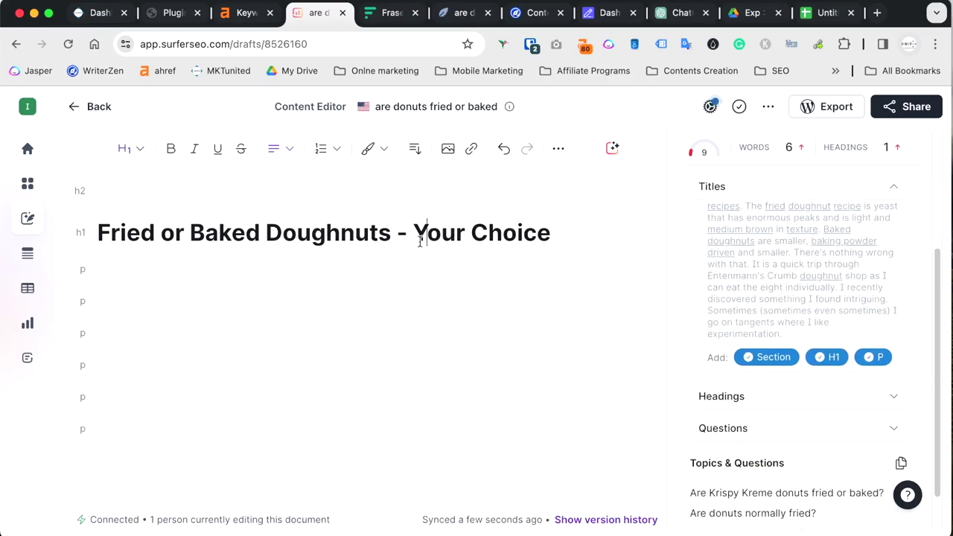
key(Up)
key(BackSpace)
triple_click(376, 203)
key(BackSpace)
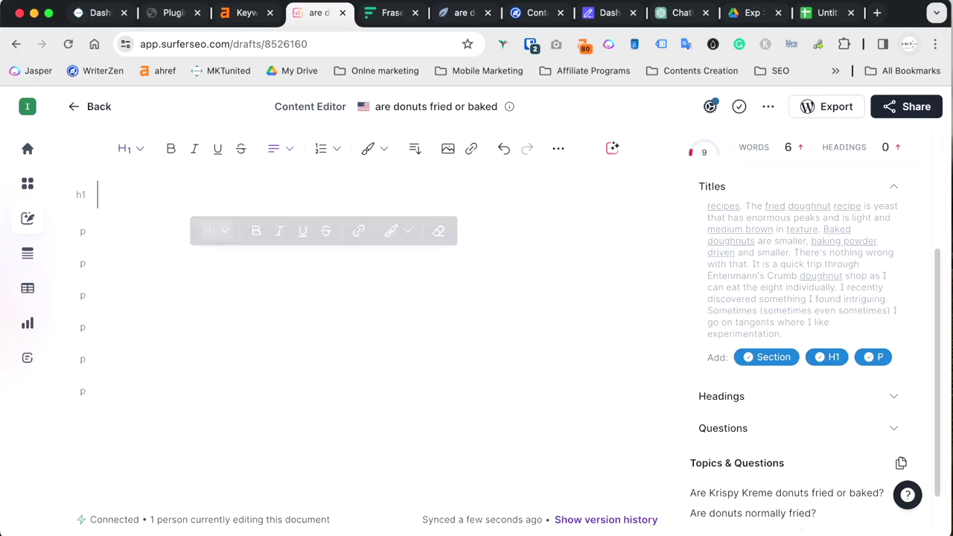
Step: Add H2s 'Homemade Donuts: Baked Better than Fried?', 'Create a Profile!', 'Taste & Texture' and the baked-donut healthiness question
click(775, 406)
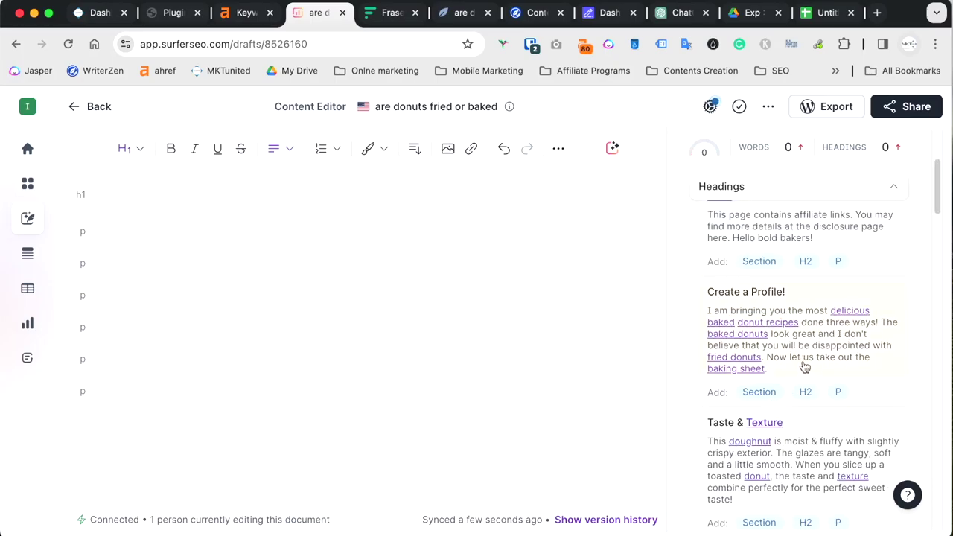
scroll(778, 372, up, 3)
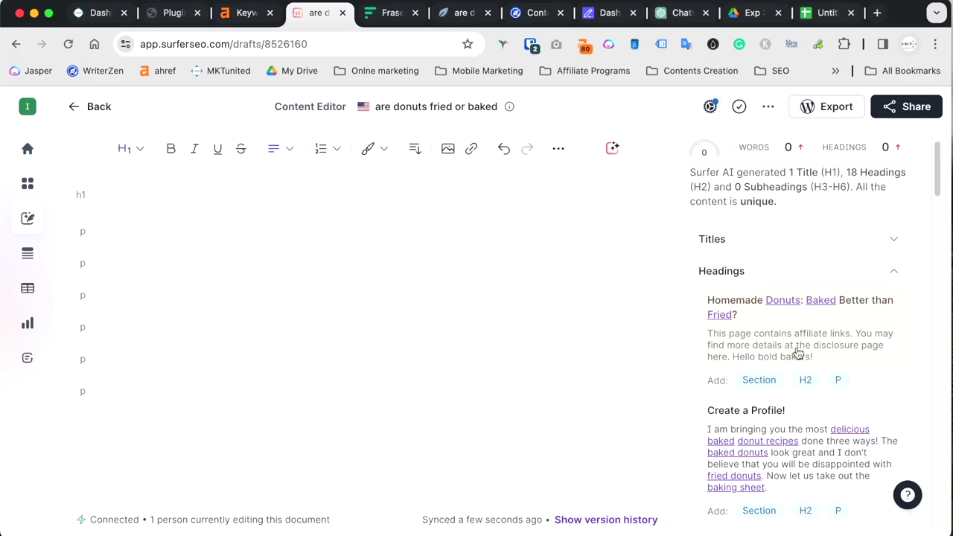
click(811, 382)
scroll(801, 395, down, 2)
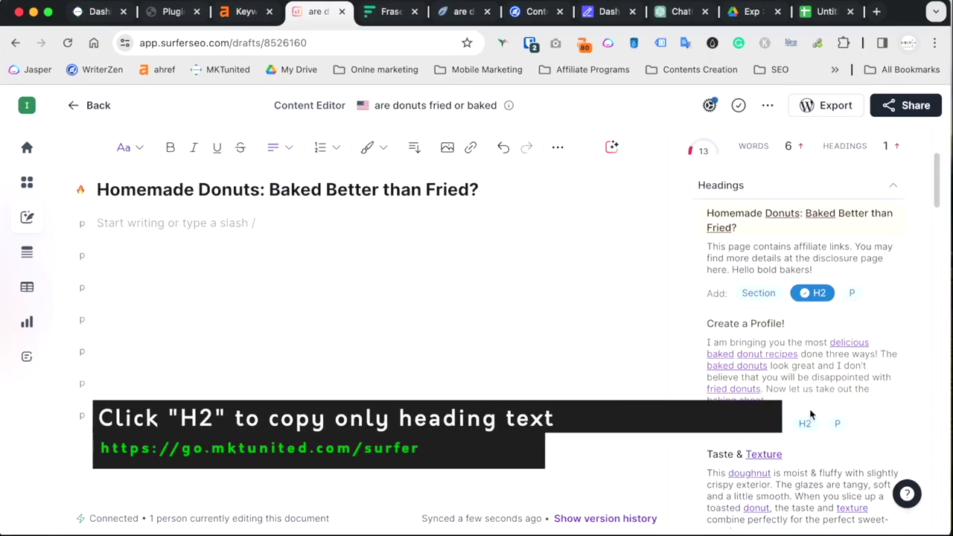
click(806, 422)
scroll(812, 428, down, 3)
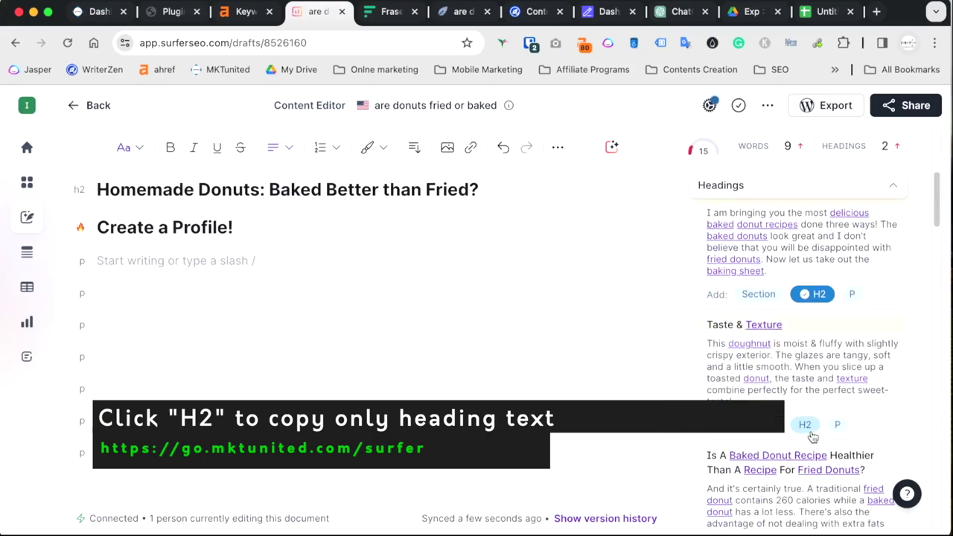
click(812, 438)
scroll(812, 440, down, 1)
click(808, 483)
scroll(805, 444, down, 4)
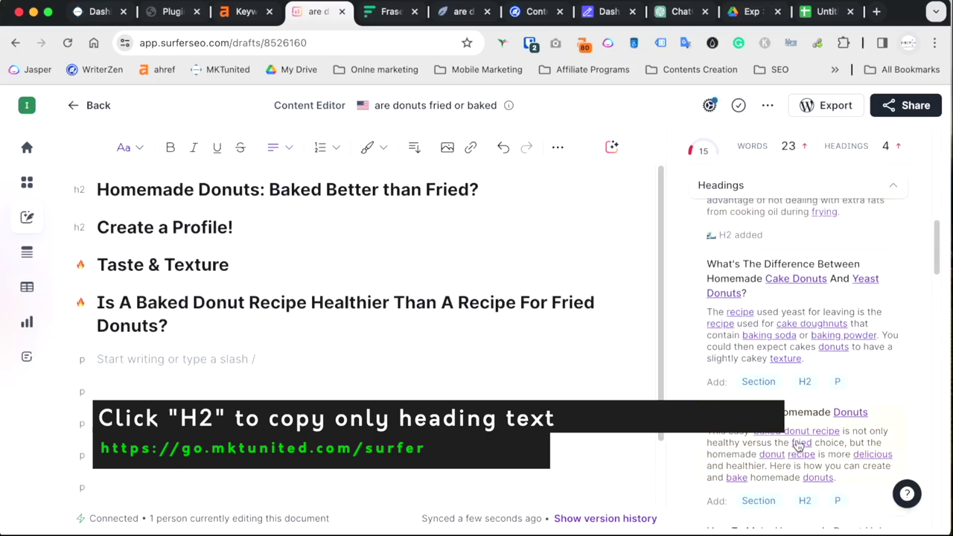
Step: Add H2s for cake versus yeast donuts, 'How To Make Homemade Donuts', 'How To Make Homemade Donut Holes', 'Get more Donut Recipes'
click(806, 383)
click(807, 501)
scroll(808, 466, down, 3)
click(806, 510)
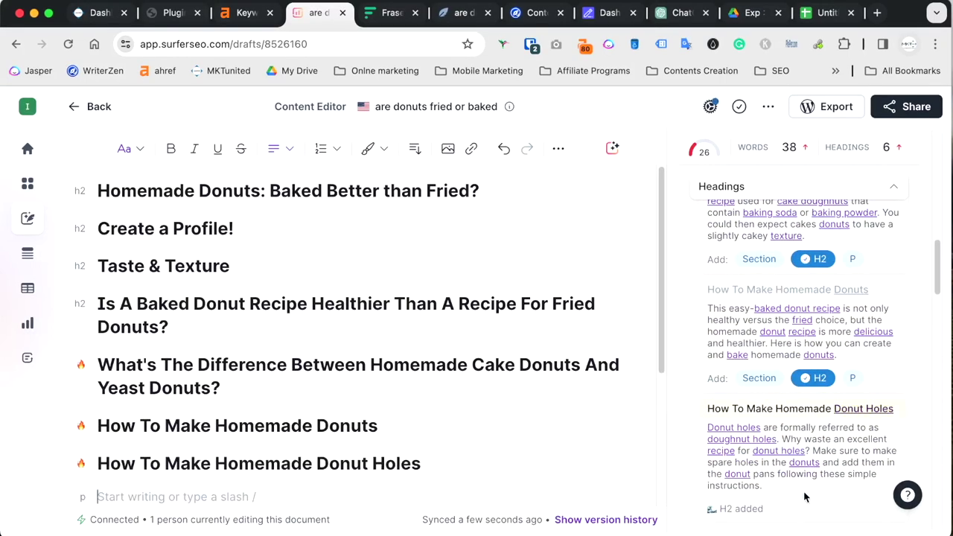
scroll(806, 462, down, 10)
scroll(808, 357, up, 3)
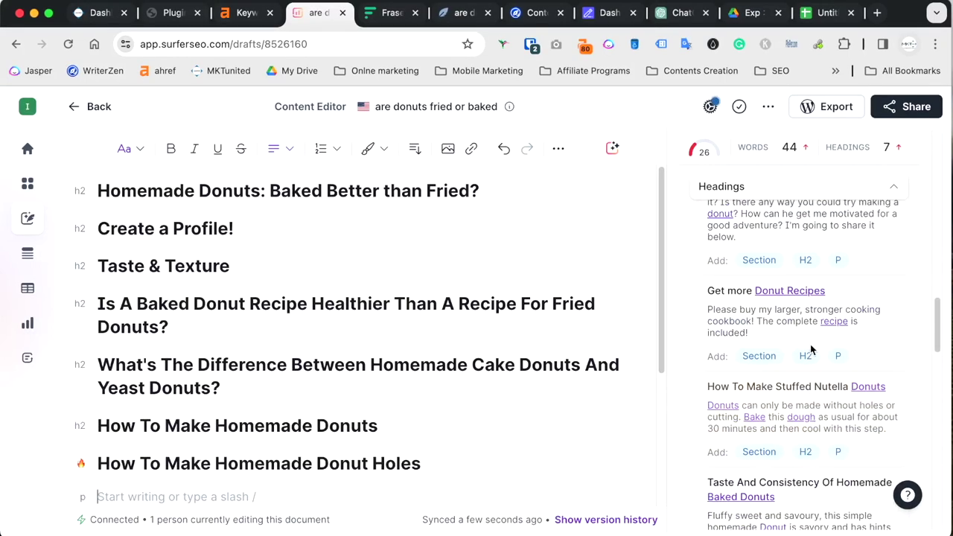
click(806, 356)
scroll(347, 415, down, 6)
scroll(193, 242, up, 6)
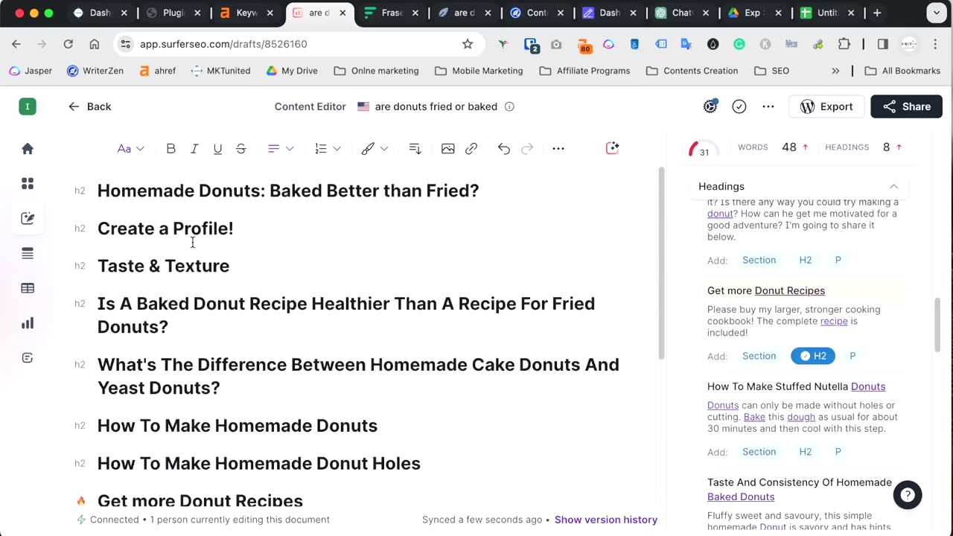
scroll(840, 400, up, 10)
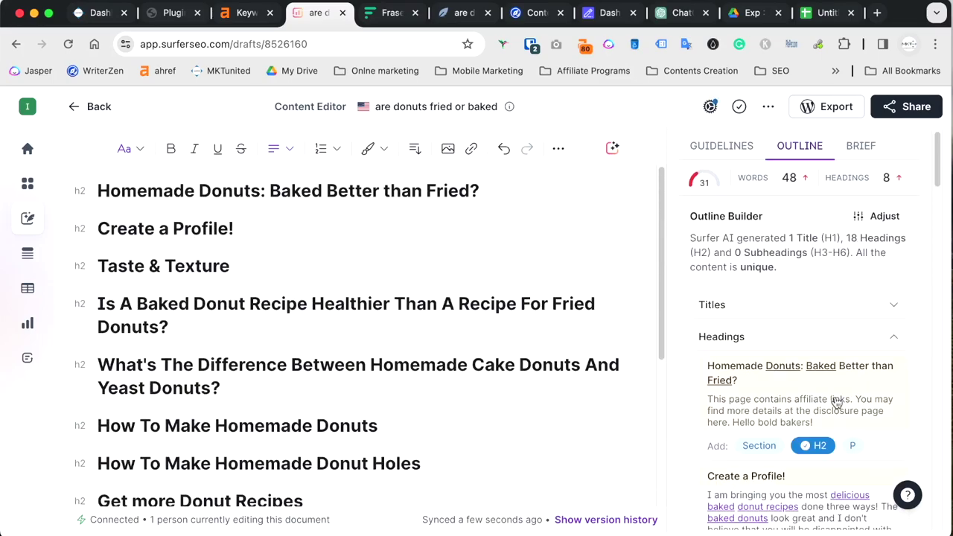
scroll(834, 415, down, 3)
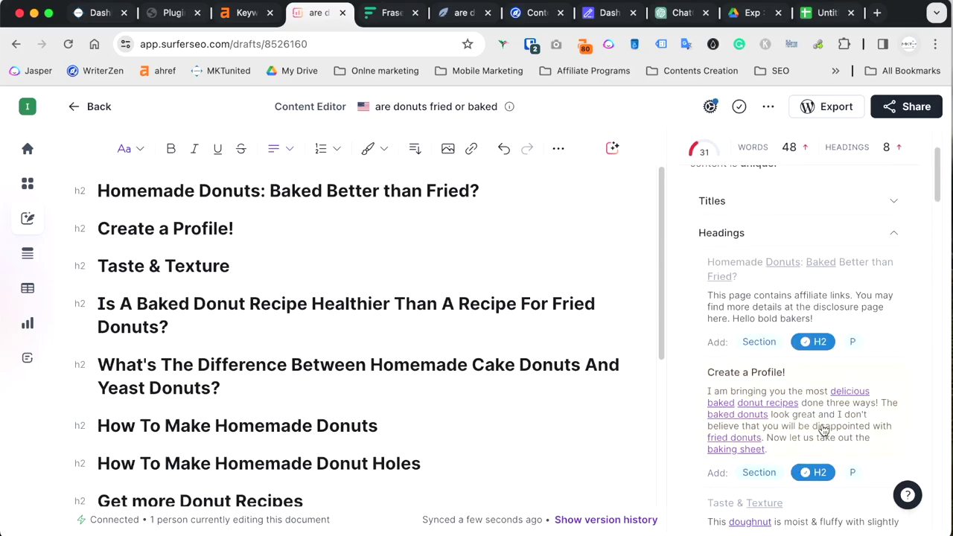
scroll(823, 428, up, 3)
Step: Turn off Show Paragraphs so the outline suggestions list only headings
click(884, 217)
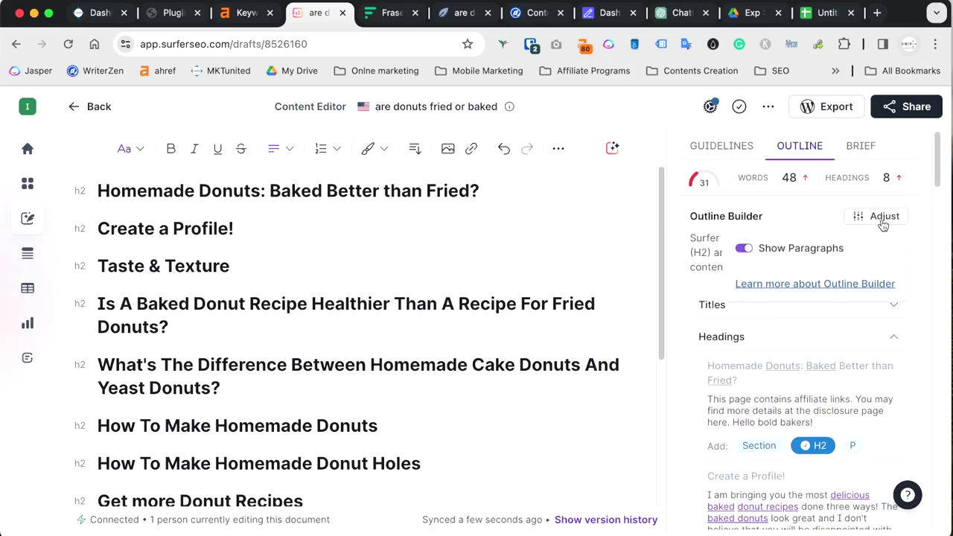
click(744, 250)
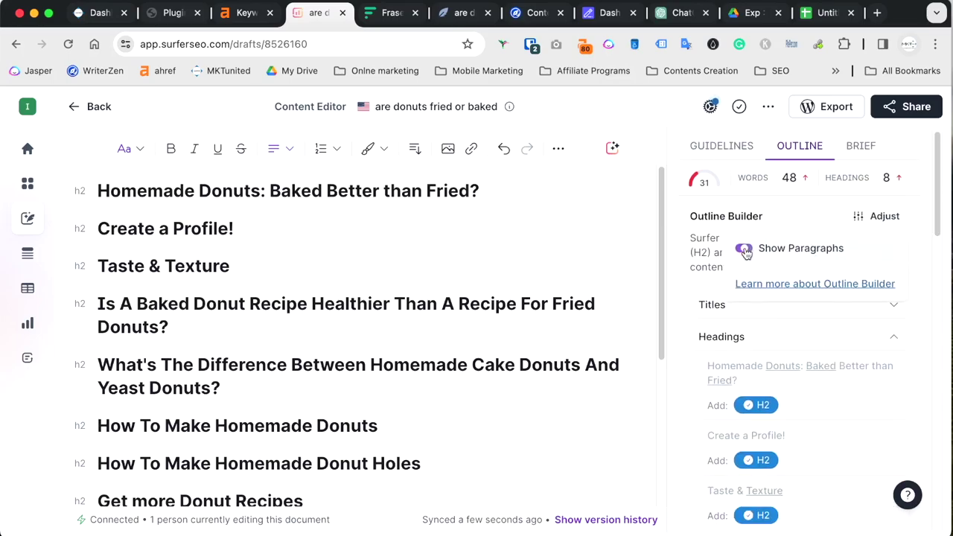
scroll(827, 361, down, 2)
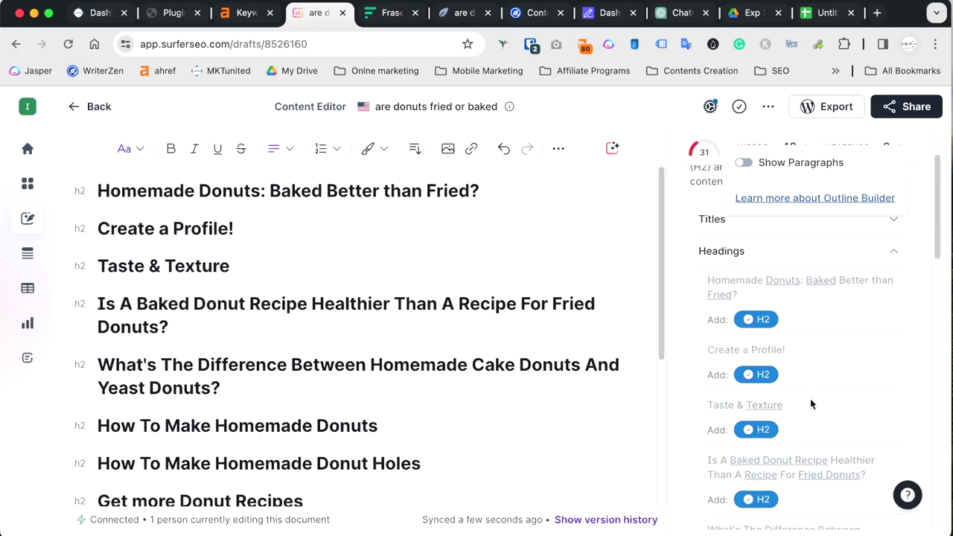
scroll(819, 492, down, 4)
scroll(817, 490, down, 6)
scroll(783, 417, up, 12)
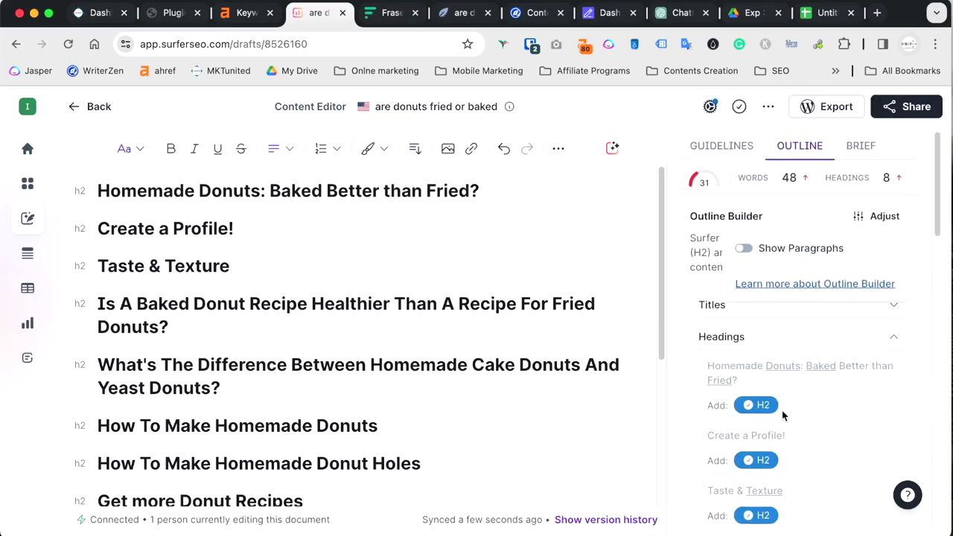
Step: Check the Guidelines tab, return to the outline, and select all headings in the editor with Cmd+A
click(722, 146)
scroll(397, 417, down, 3)
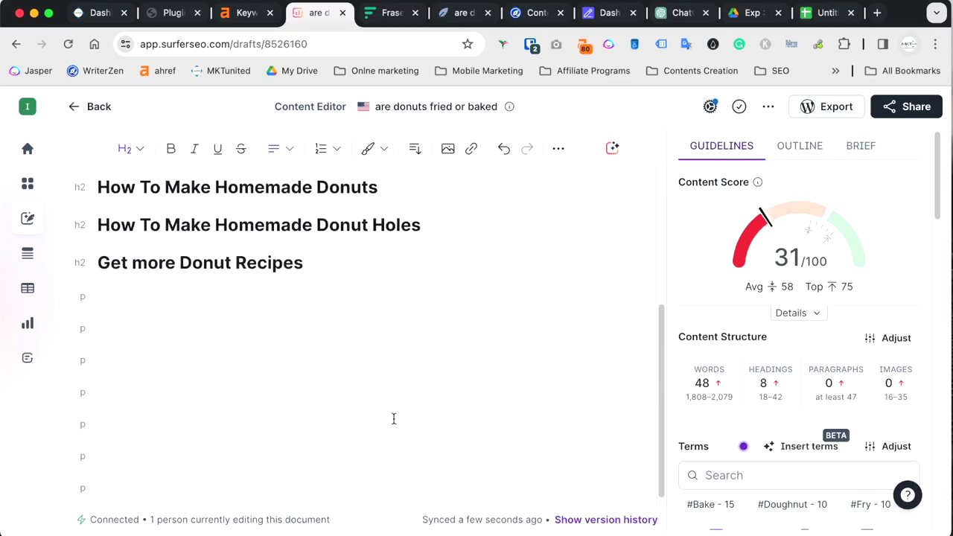
scroll(447, 403, up, 3)
click(800, 146)
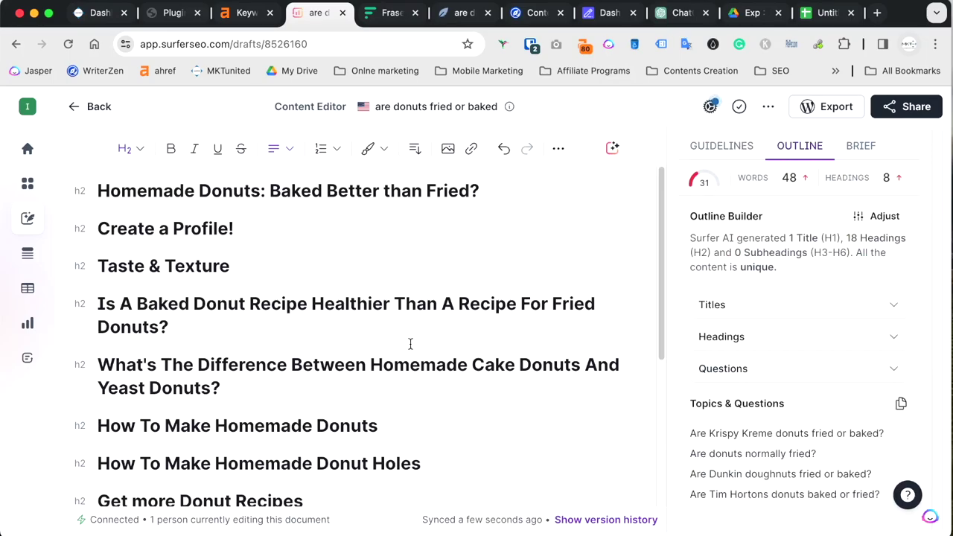
scroll(391, 368, down, 3)
scroll(326, 387, up, 3)
key(super+a)
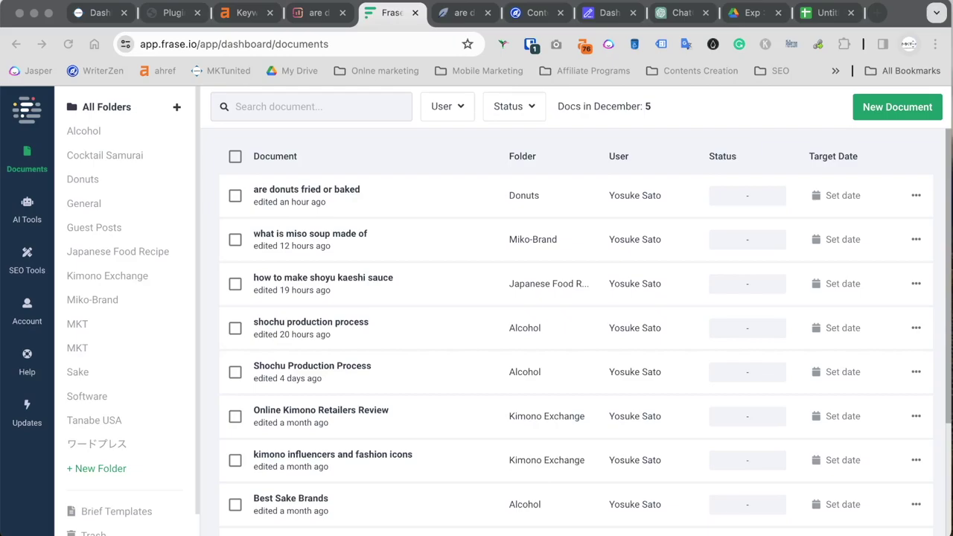
click(21, 155)
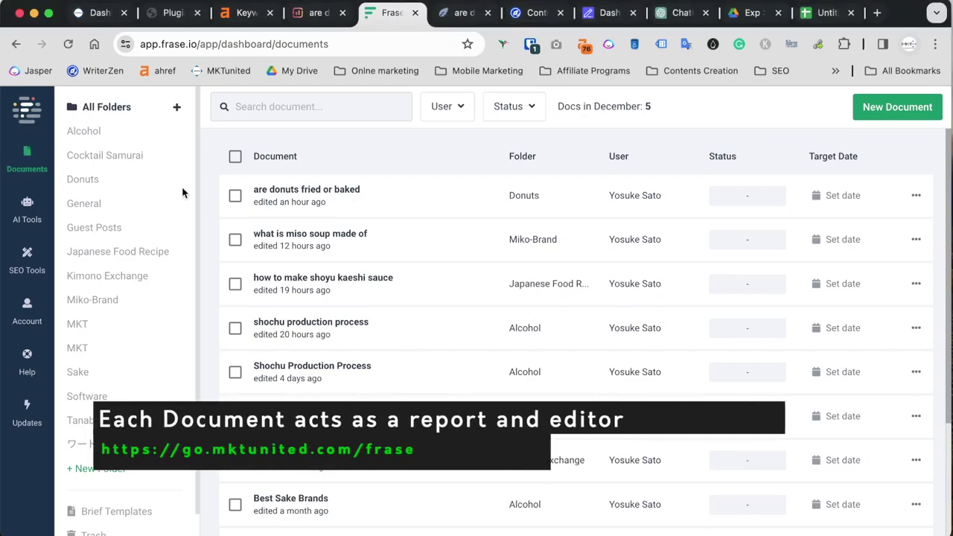
click(902, 113)
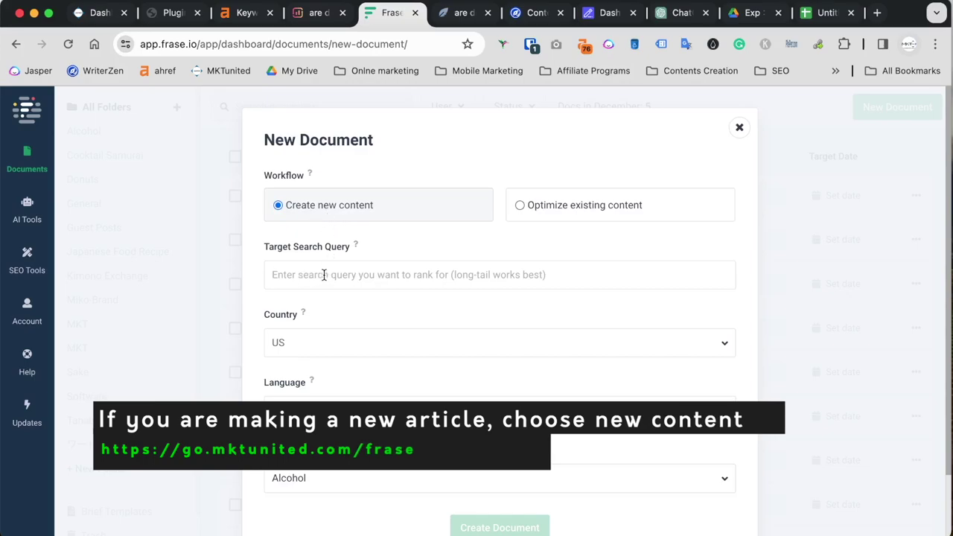
text(are donuts fried or baked)
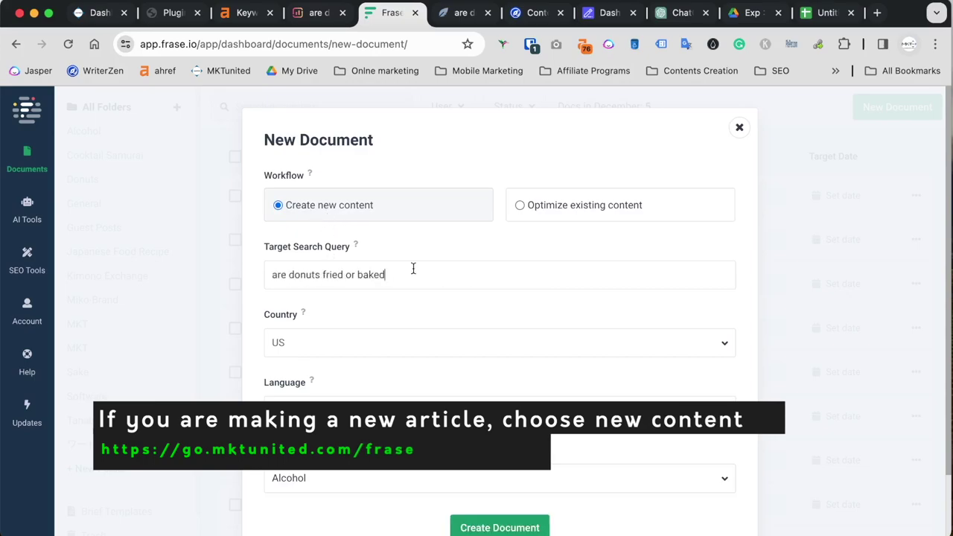
click(347, 351)
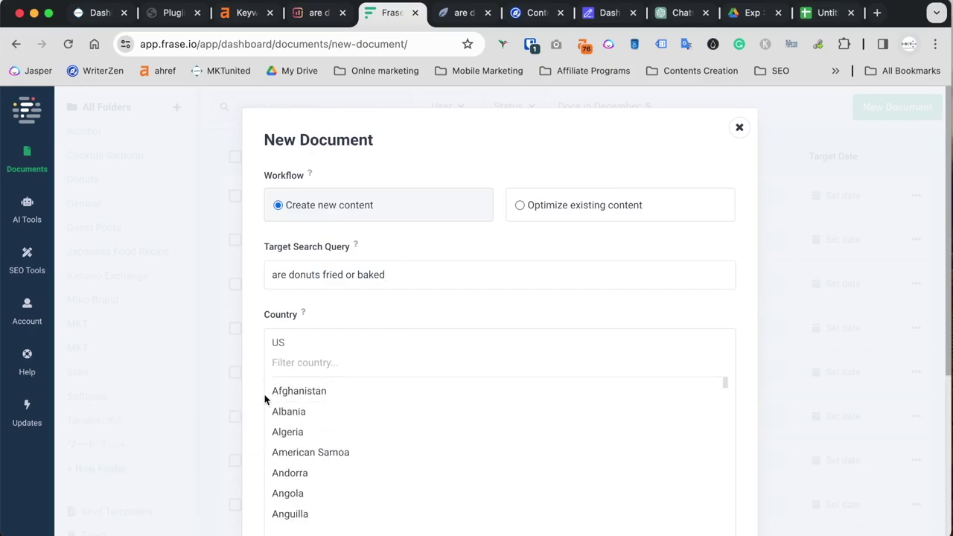
scroll(359, 395, down, 3)
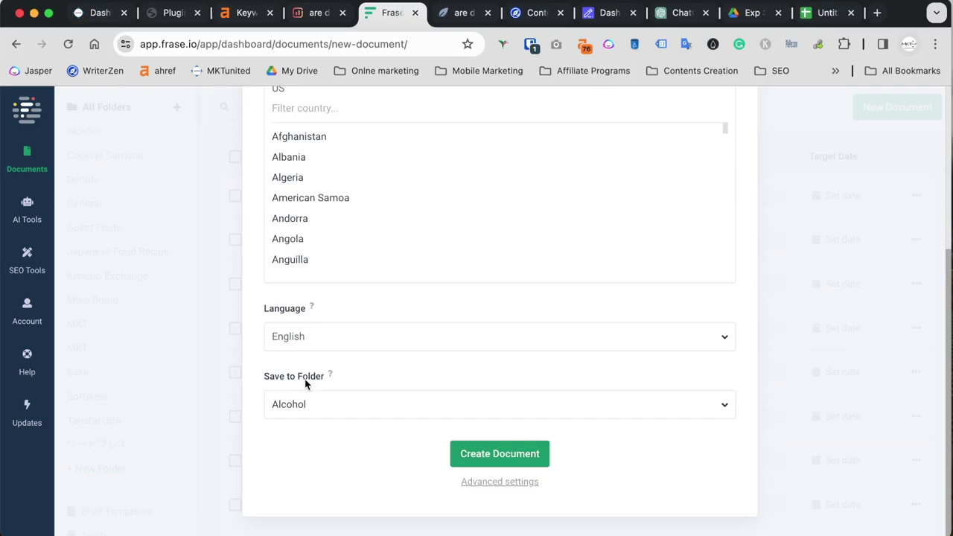
click(317, 406)
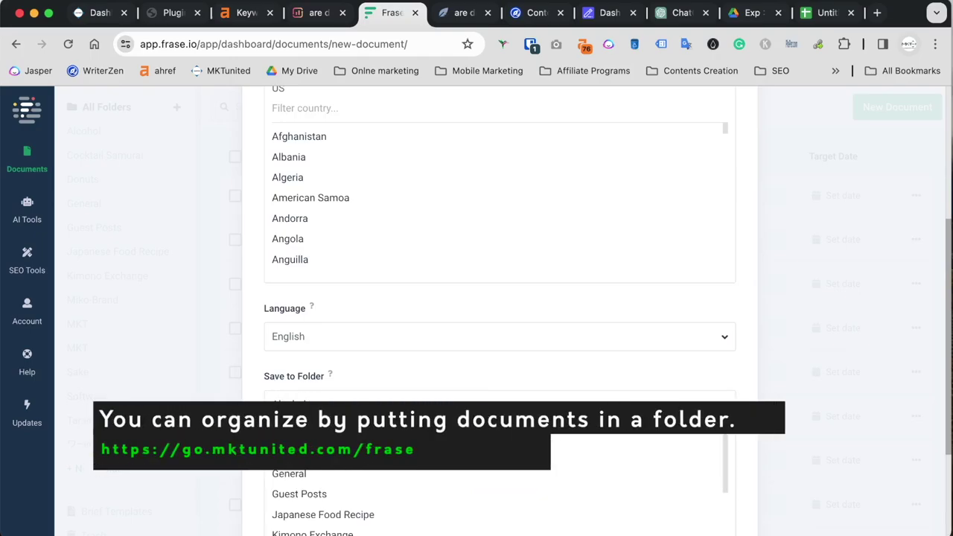
scroll(402, 380, up, 2)
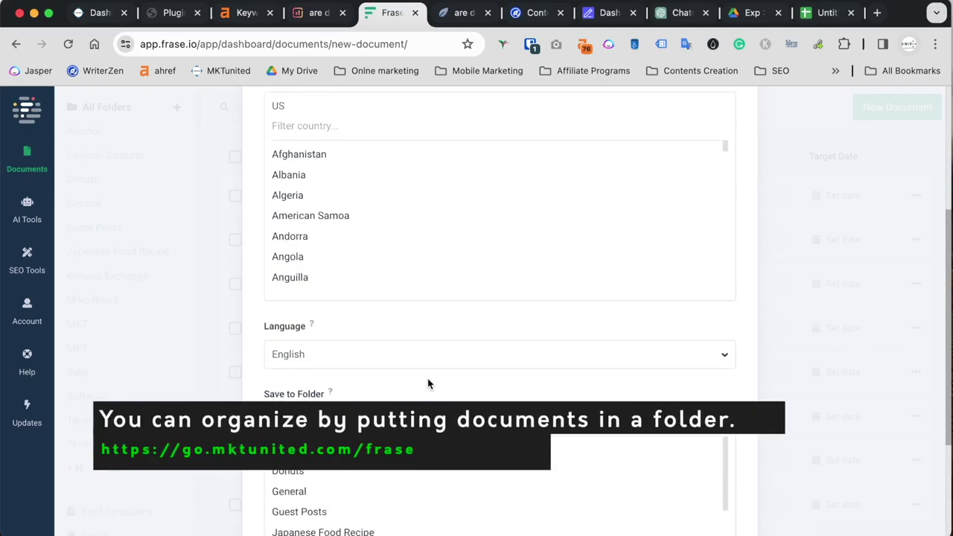
scroll(502, 314, up, 2)
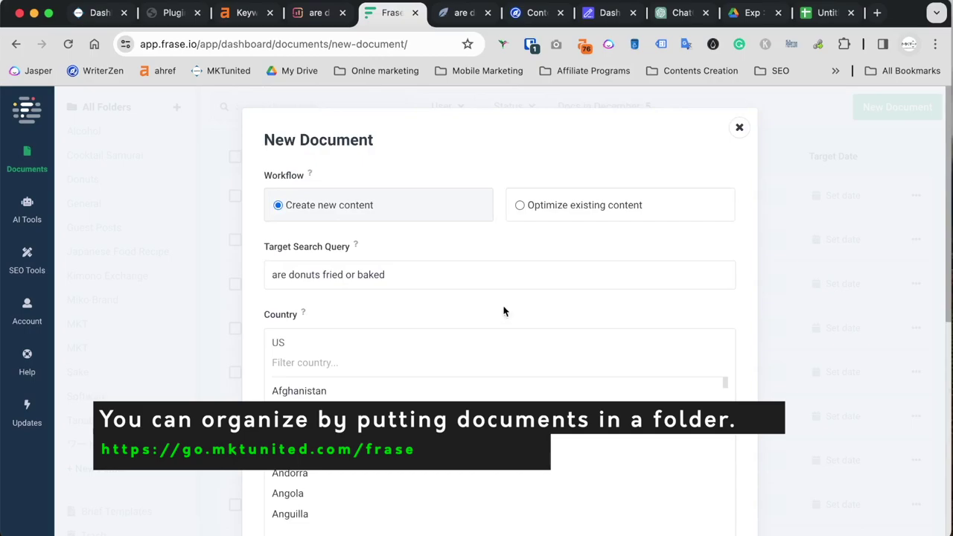
click(521, 206)
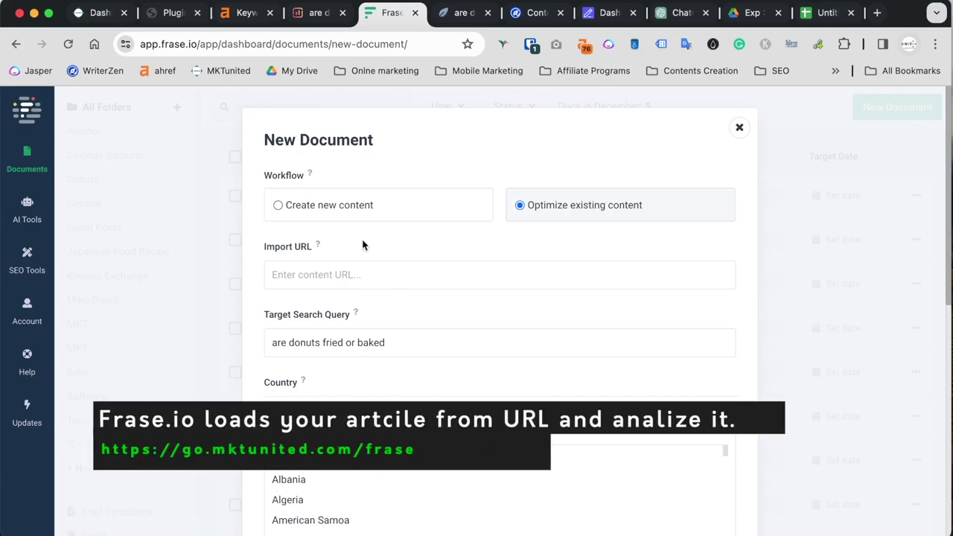
click(339, 213)
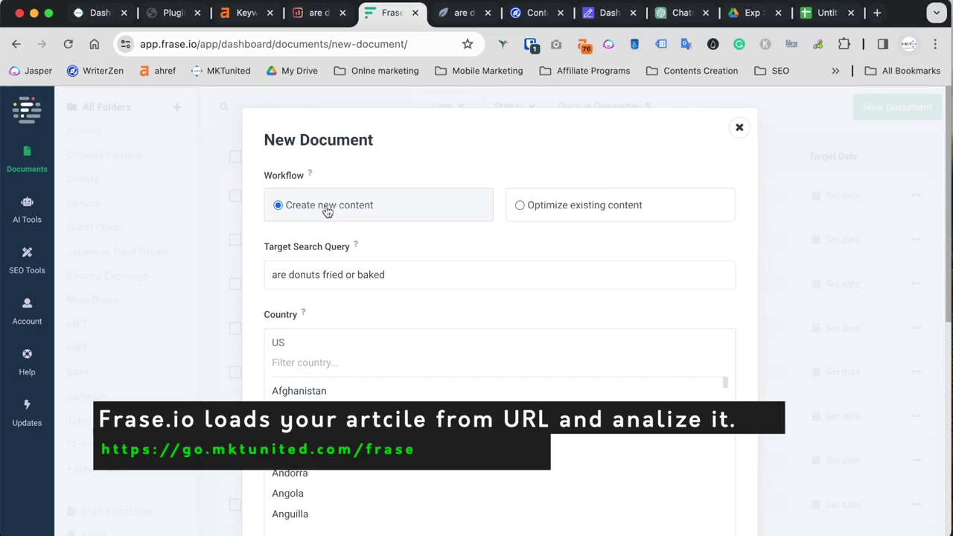
click(740, 128)
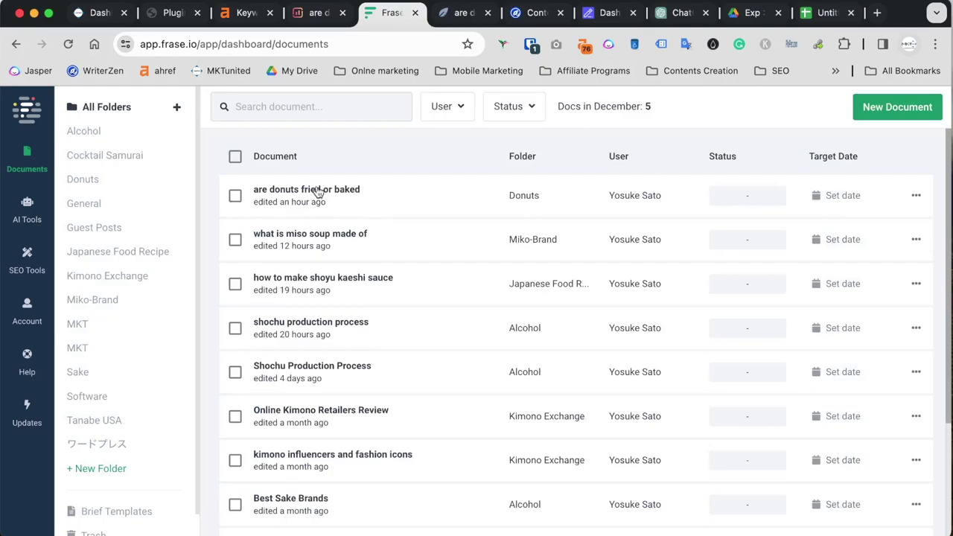
Step: Open the 'are donuts fried or baked' Frase document, click into its title and body, and start an outline
click(318, 193)
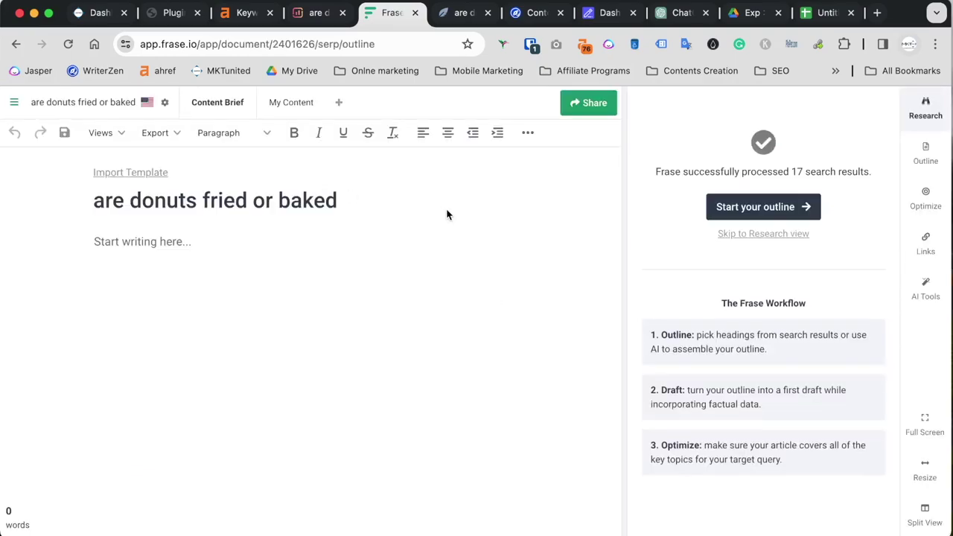
triple_click(139, 203)
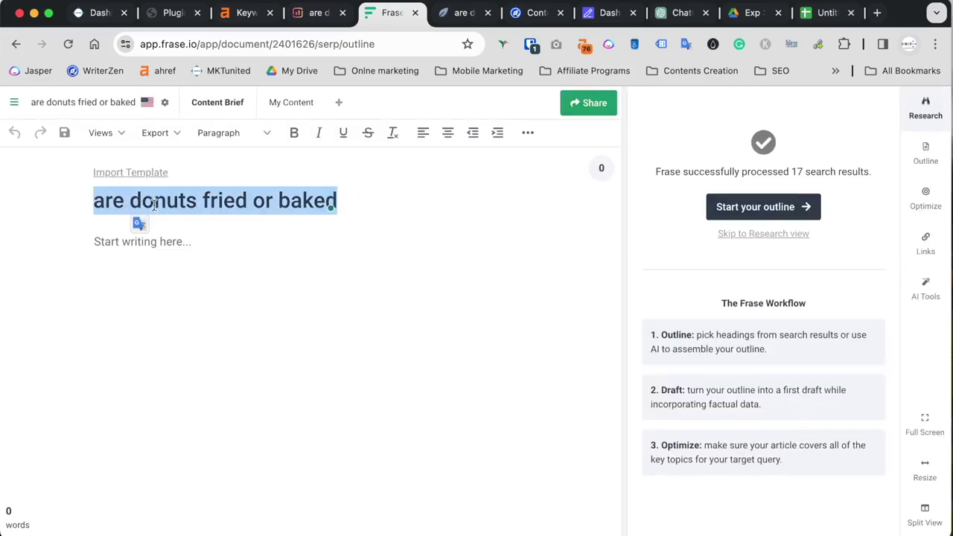
click(214, 203)
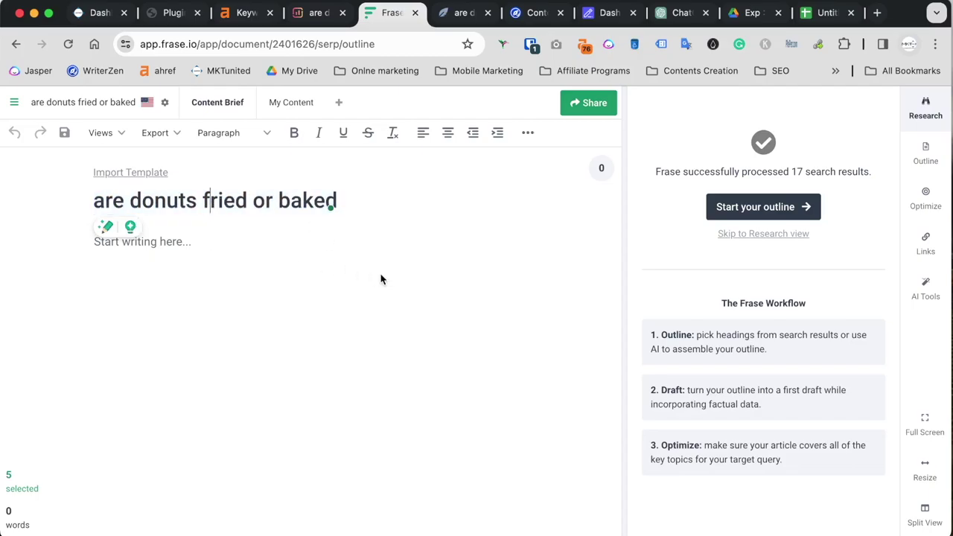
click(147, 245)
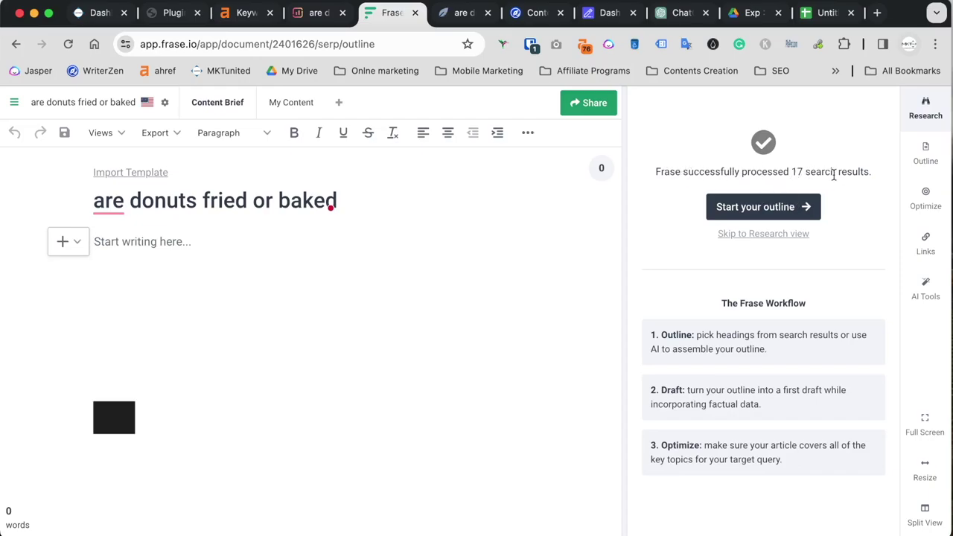
click(749, 211)
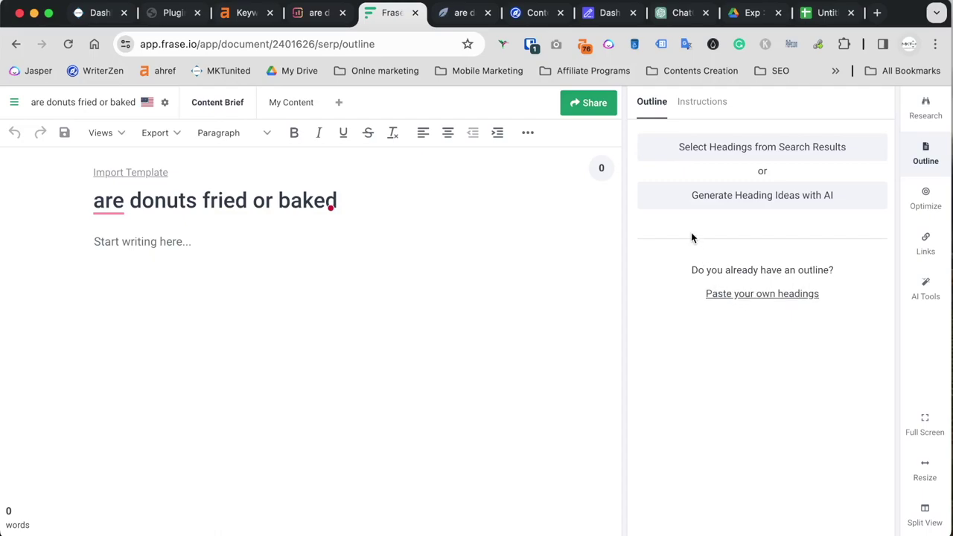
Step: Bring up headings from the search results and hide the outline panel to widen them
click(719, 151)
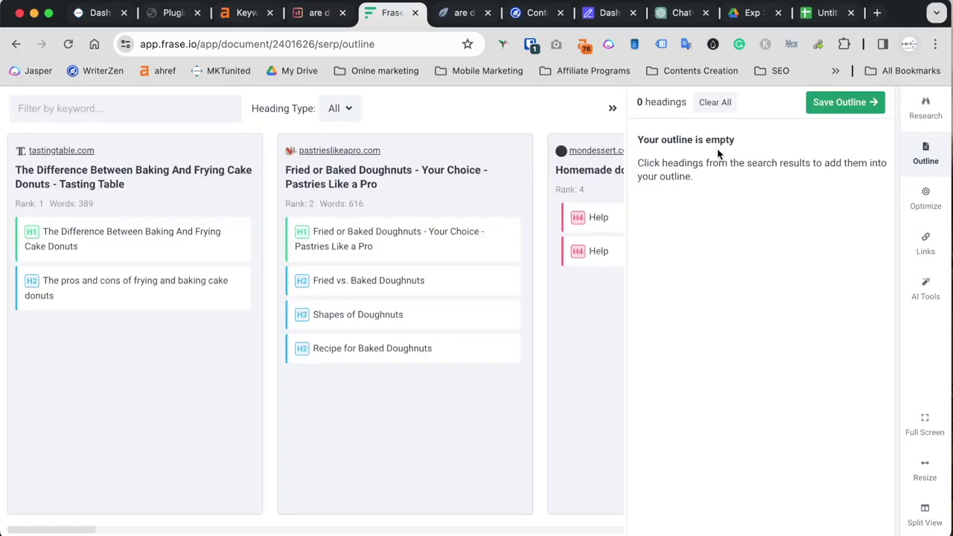
click(617, 113)
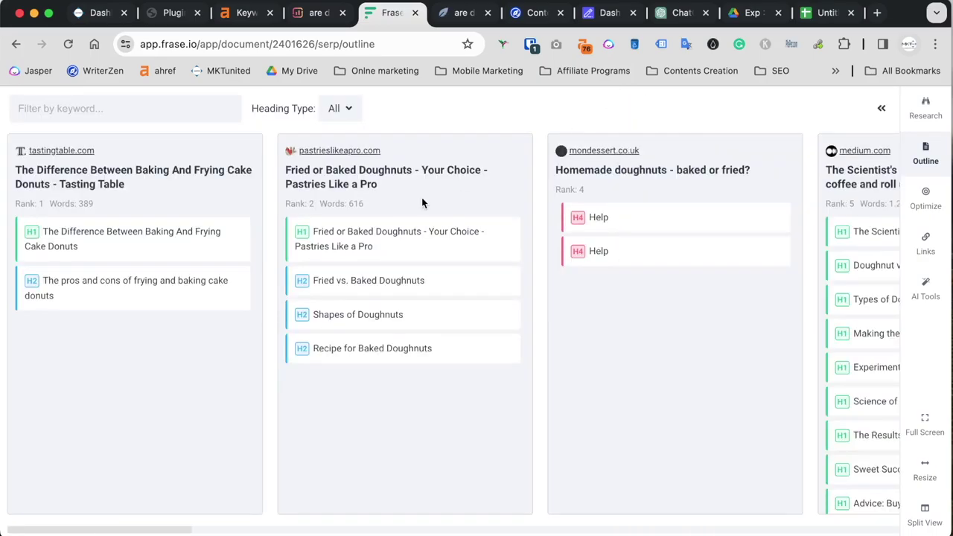
drag(343, 185, 255, 206)
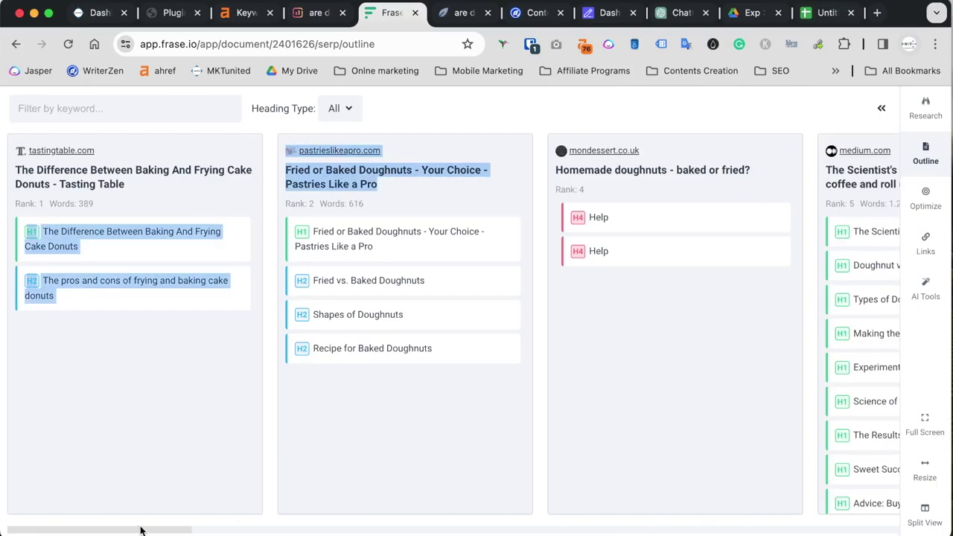
mouse_move(131, 531)
mouse_down()
mouse_move(806, 526)
mouse_move(134, 529)
mouse_up()
click(199, 399)
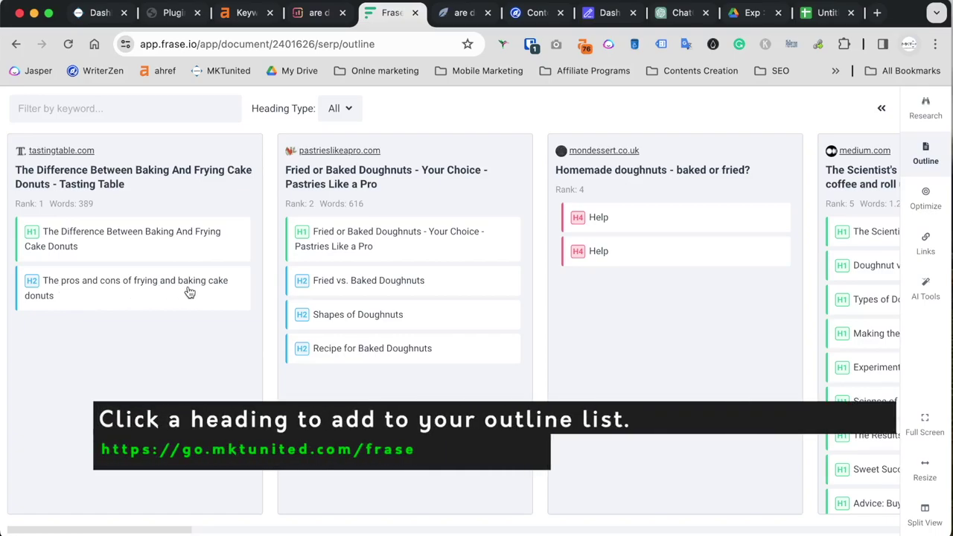
Step: Add the frying-vs-baking pros-and-cons, 'Fried vs. Baked Doughnuts', 'Shapes of Doughnuts' and 'Recipe for Baked Doughnuts' headings
click(88, 292)
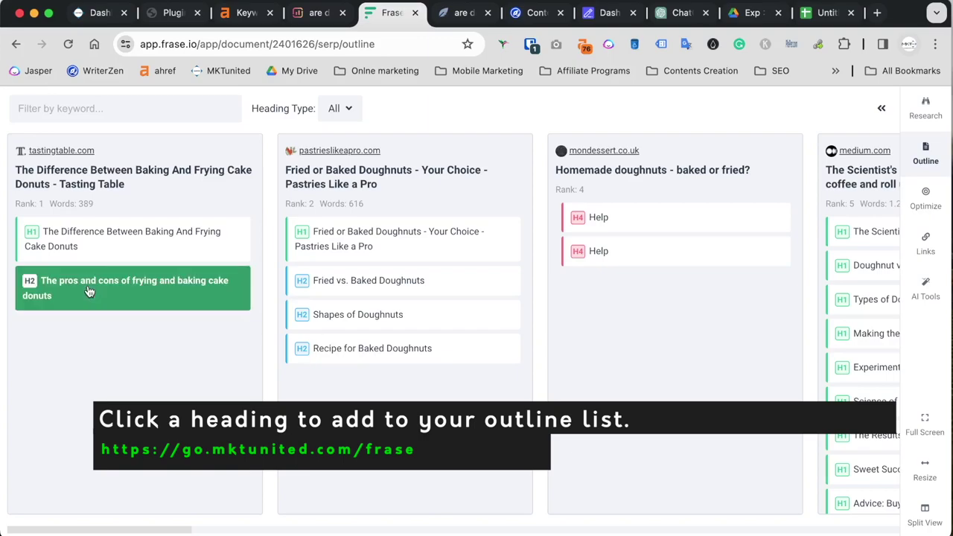
click(882, 109)
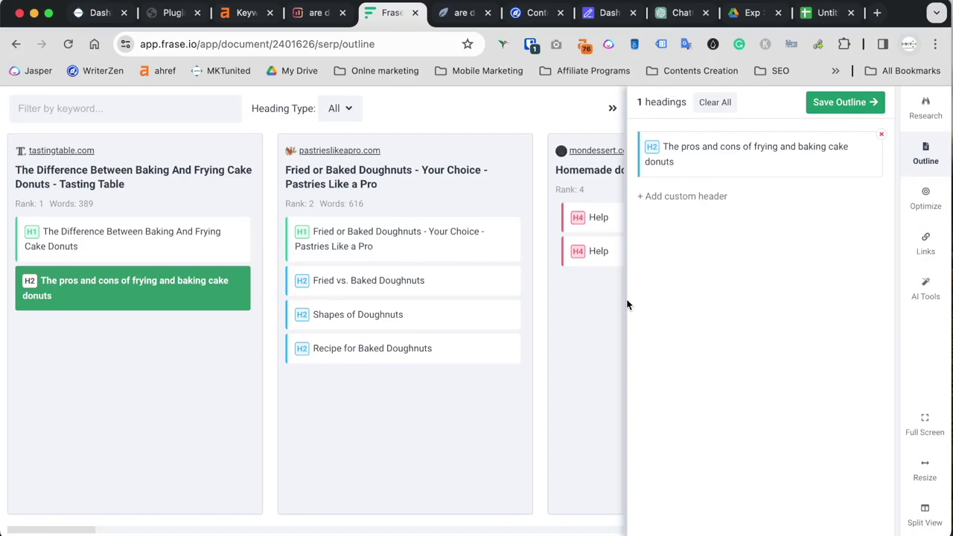
click(380, 286)
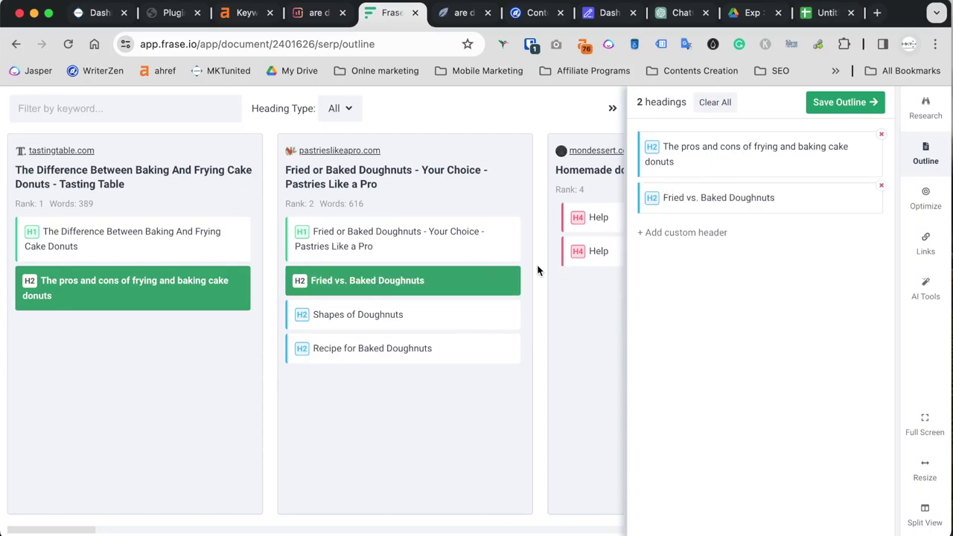
click(376, 318)
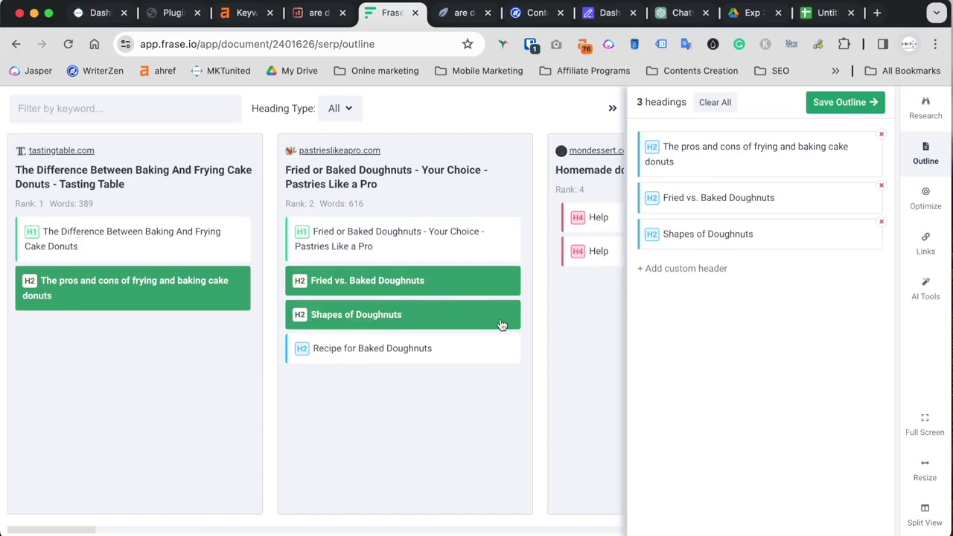
click(400, 352)
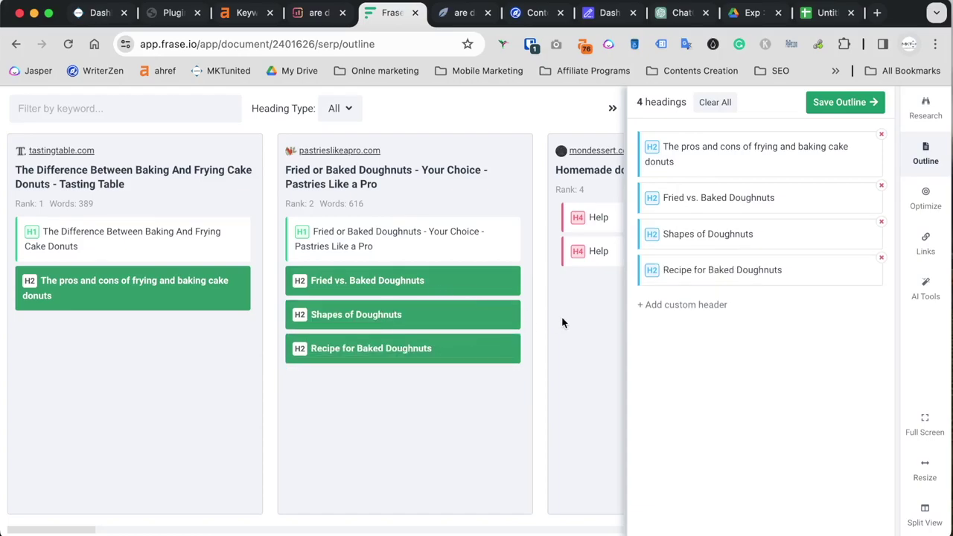
click(613, 108)
scroll(521, 320, right, 5)
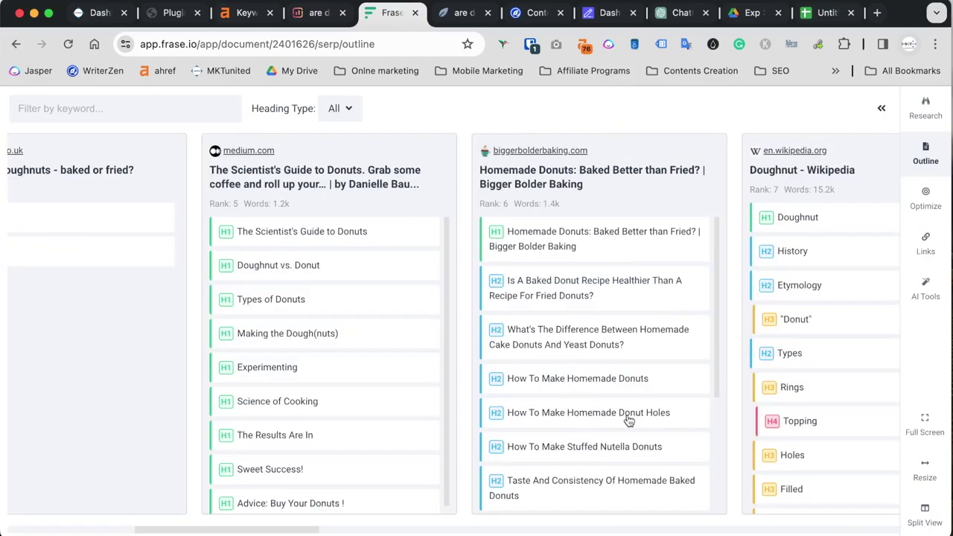
click(882, 108)
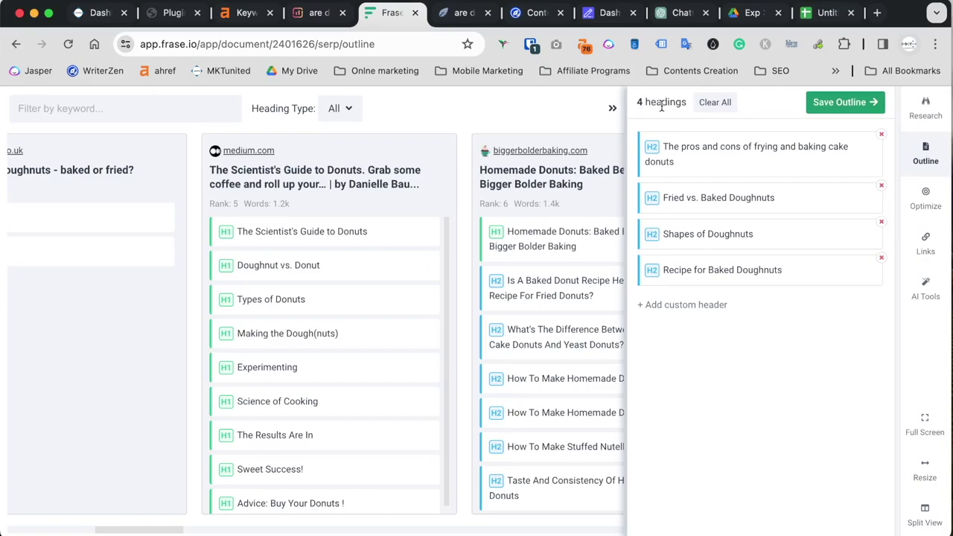
Step: Check the Surfer draft's Guidelines tab at 31/100, then go back to the Frase outline
click(328, 20)
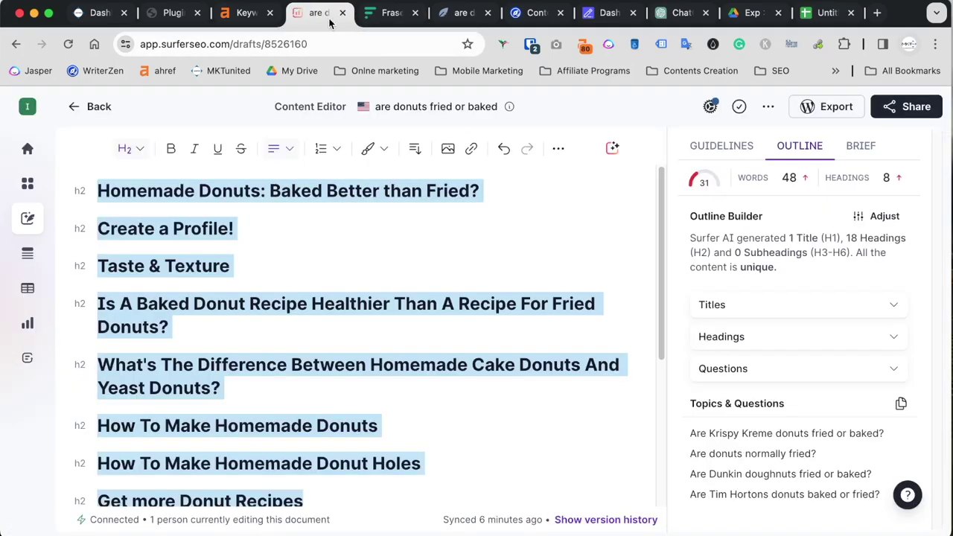
click(718, 146)
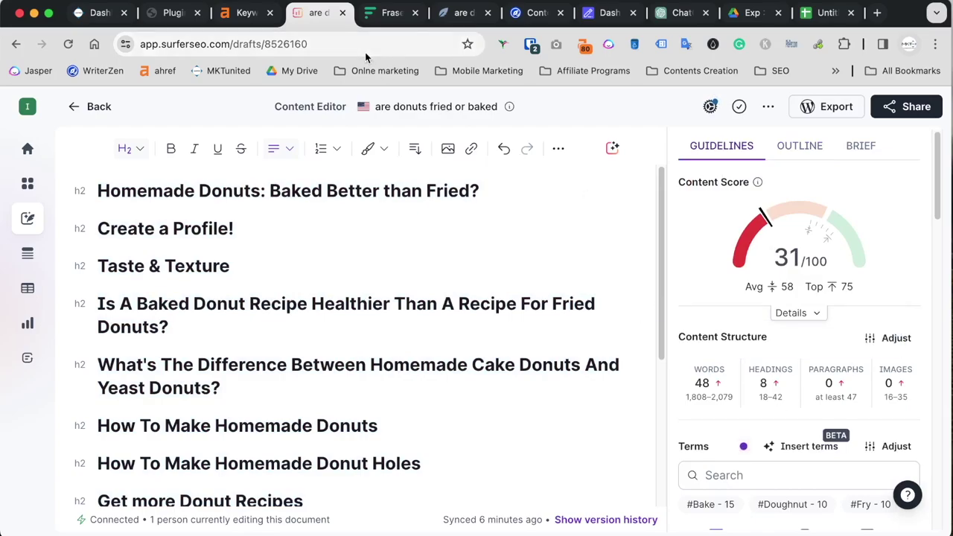
click(392, 14)
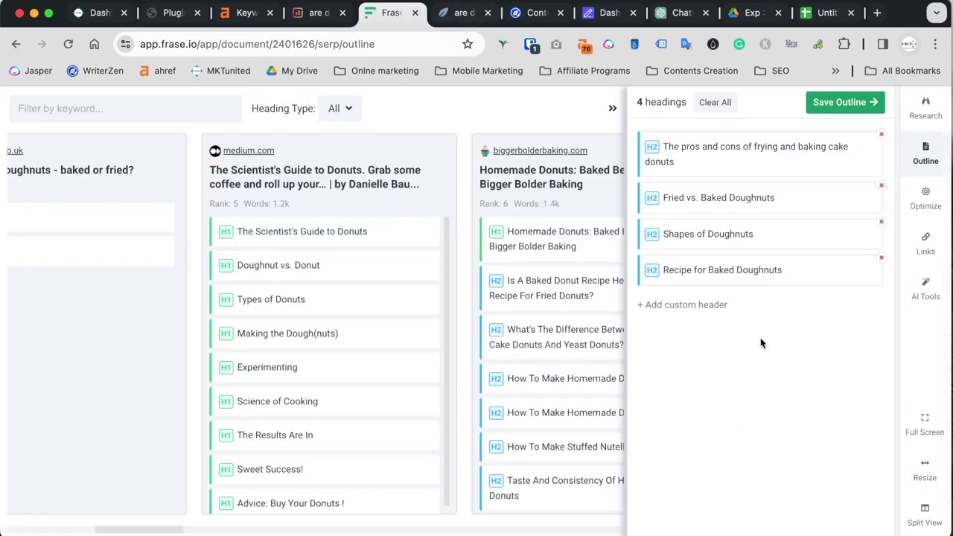
Step: Save the outline with its four H2 headings, ending 'Recipe for Baked Doughnuts', to the Frase brief
click(831, 106)
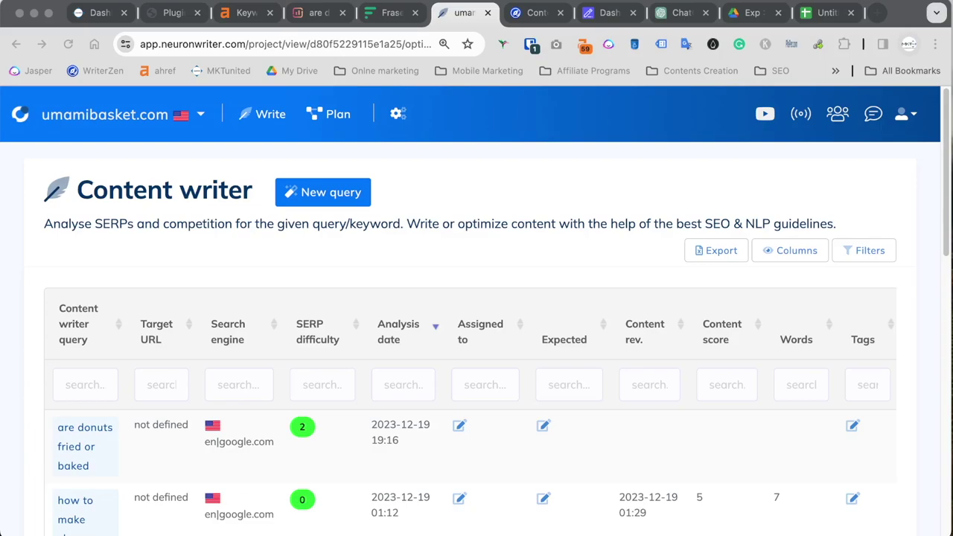
Step: Scroll NeuronWriter's Content writer table down to the 'are donuts fried or baked' query row
click(166, 252)
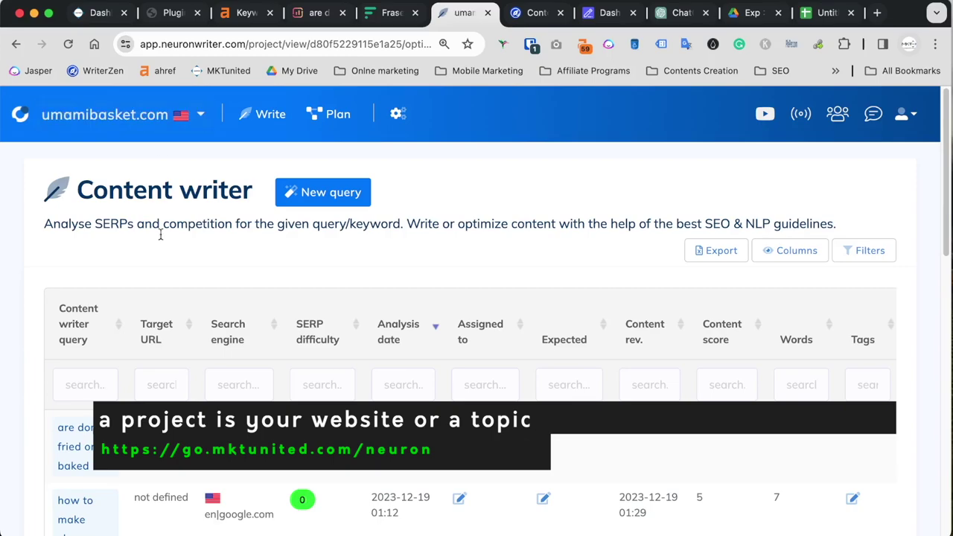
scroll(163, 260, down, 3)
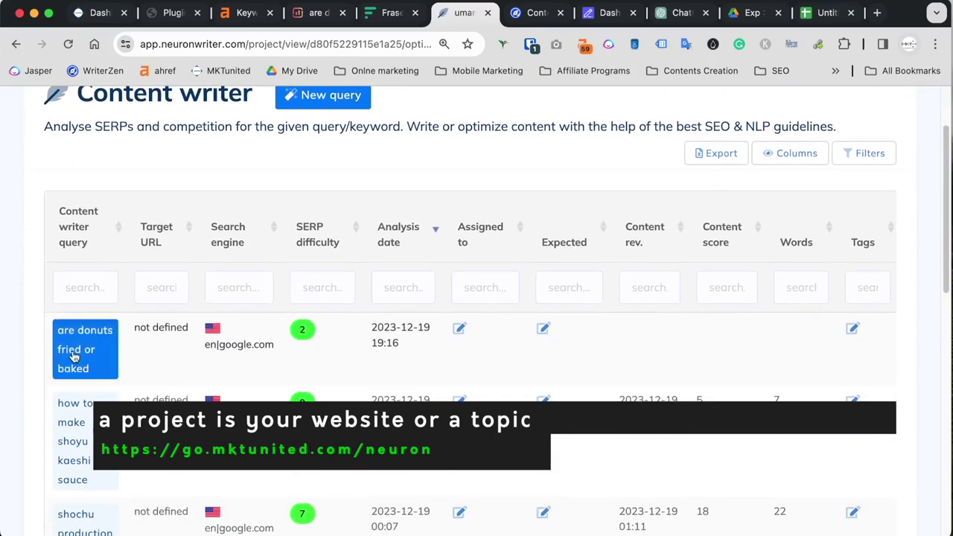
scroll(95, 370, down, 2)
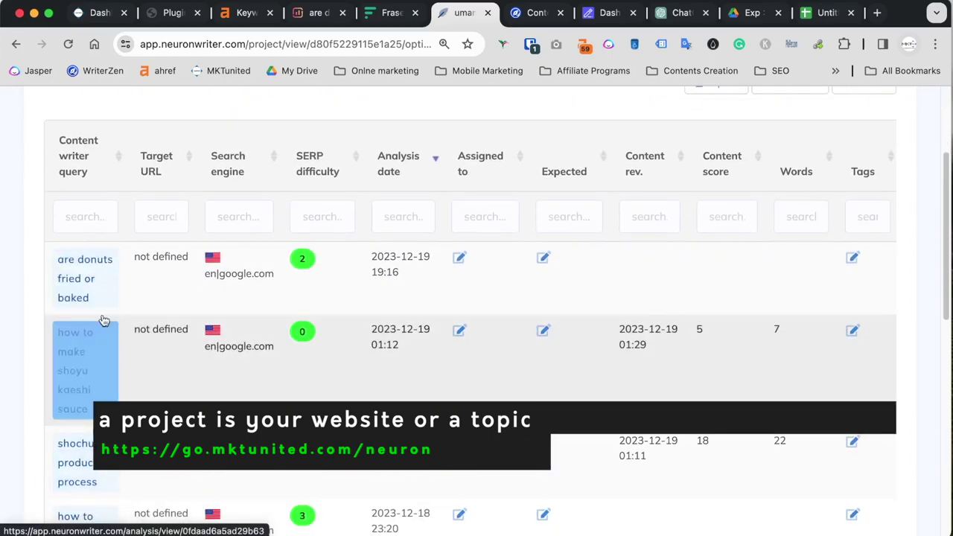
Step: Open the 'are donuts fried or baked' editor and check its score target of 70 and 1553 words
click(89, 277)
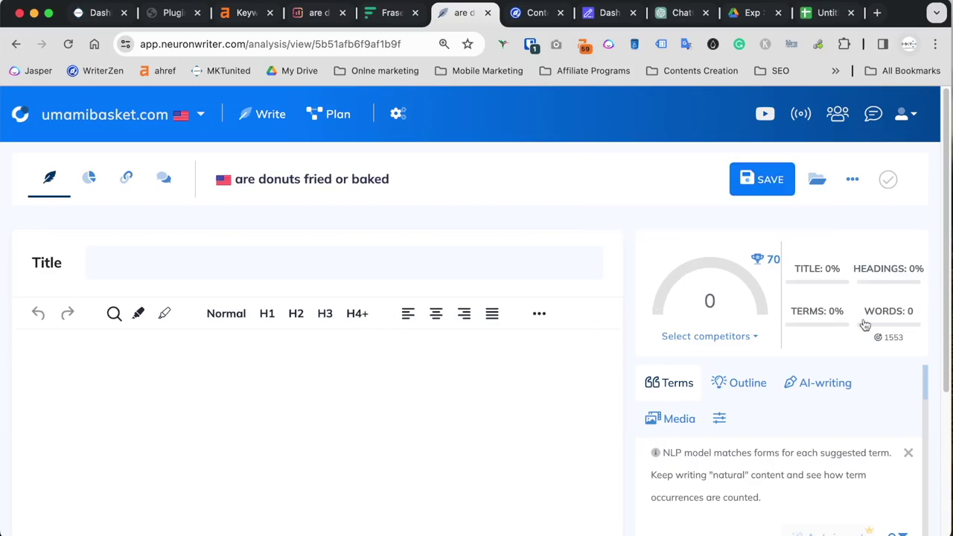
mouse_move(738, 271)
mouse_move(887, 319)
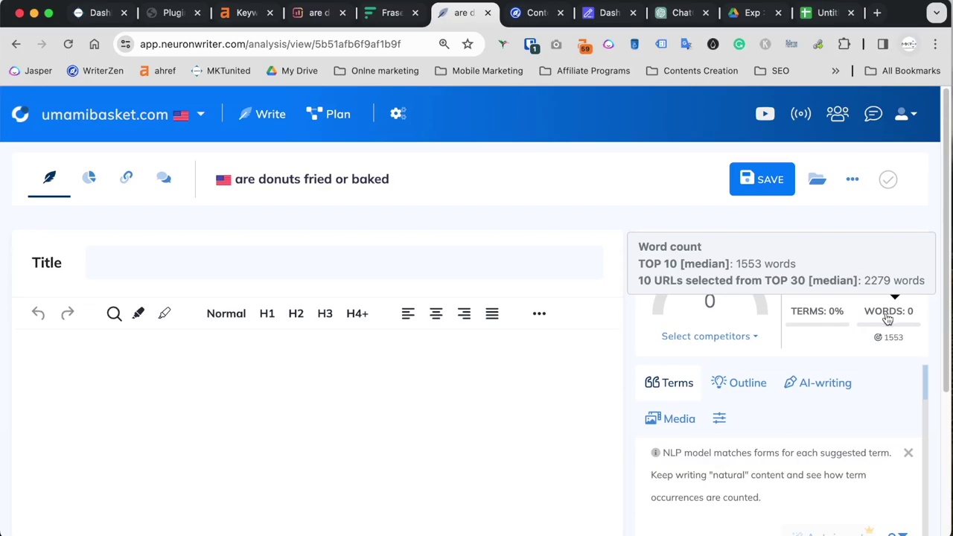
Step: Open the Outline panel and view the Smart headings suggestions
click(741, 386)
scroll(687, 236, down, 3)
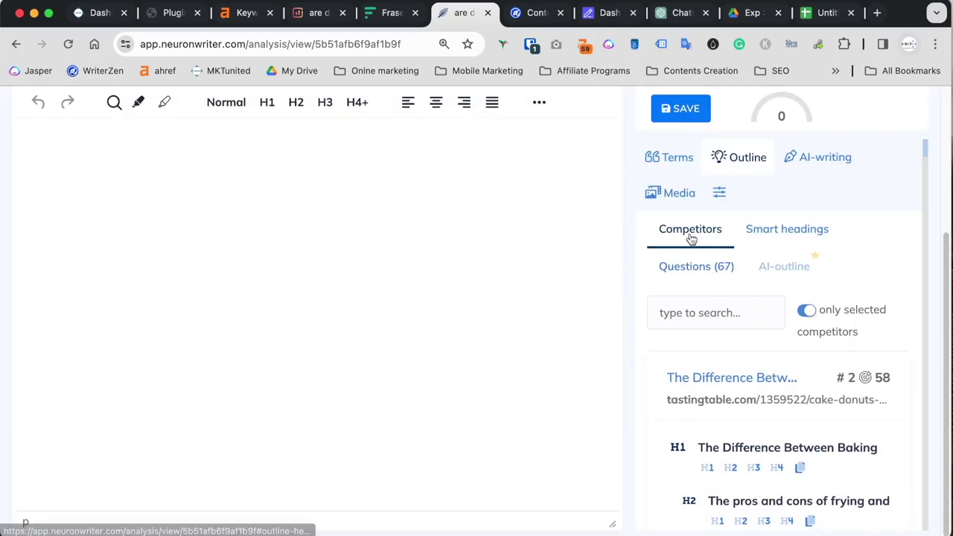
click(765, 237)
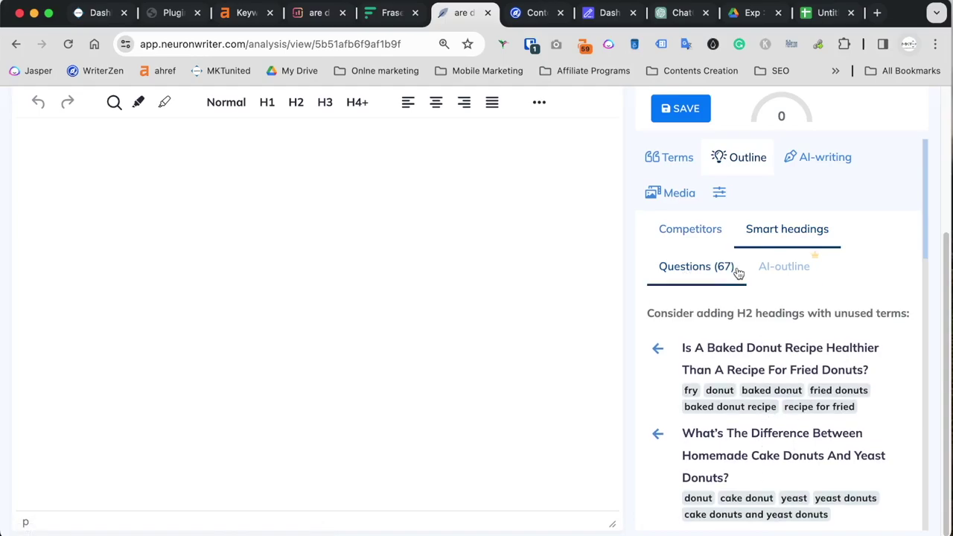
Step: Switch back to Competitors and scroll through the competitors' H1 and H2 headings
click(675, 237)
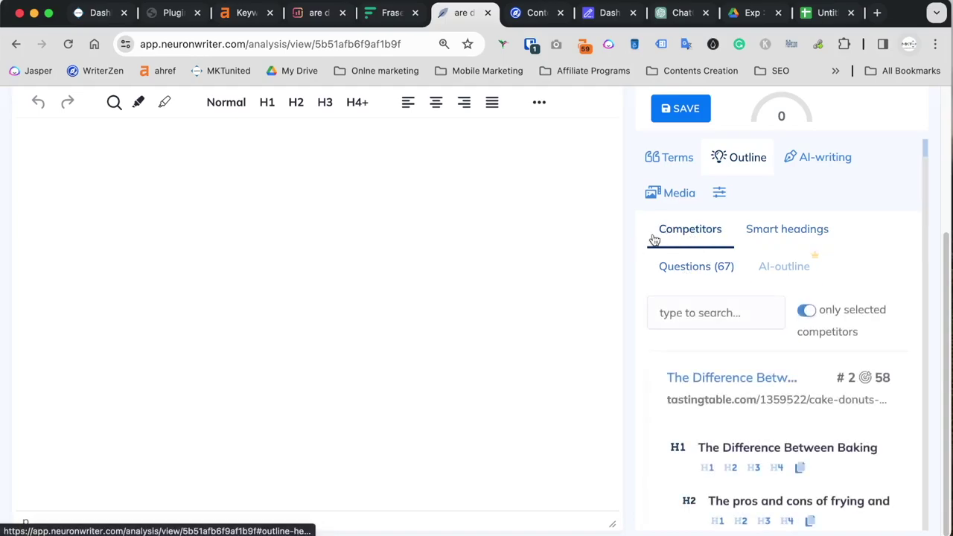
scroll(636, 283, down, 5)
scroll(656, 331, down, 1)
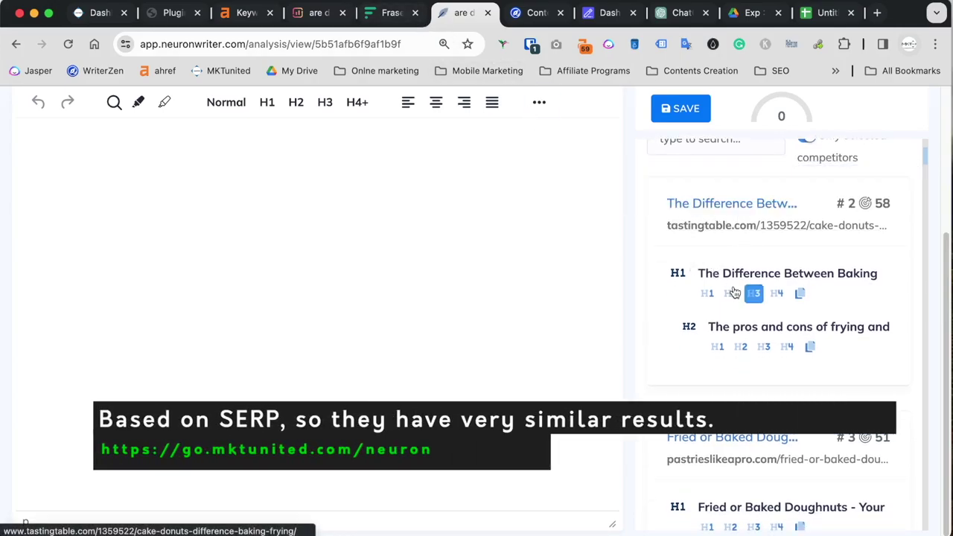
scroll(687, 372, down, 2)
scroll(688, 375, down, 10)
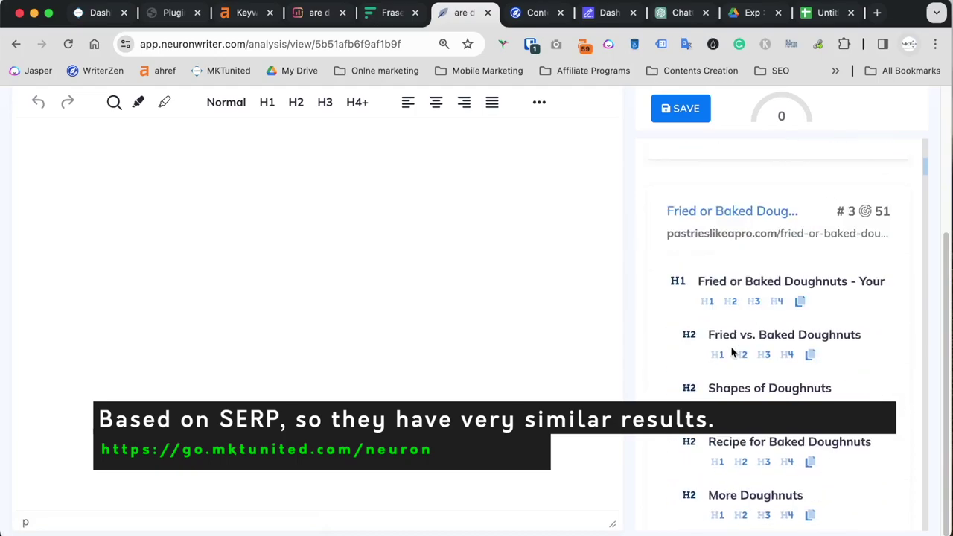
scroll(747, 312, down, 10)
scroll(748, 319, up, 15)
scroll(747, 318, up, 15)
scroll(745, 318, down, 3)
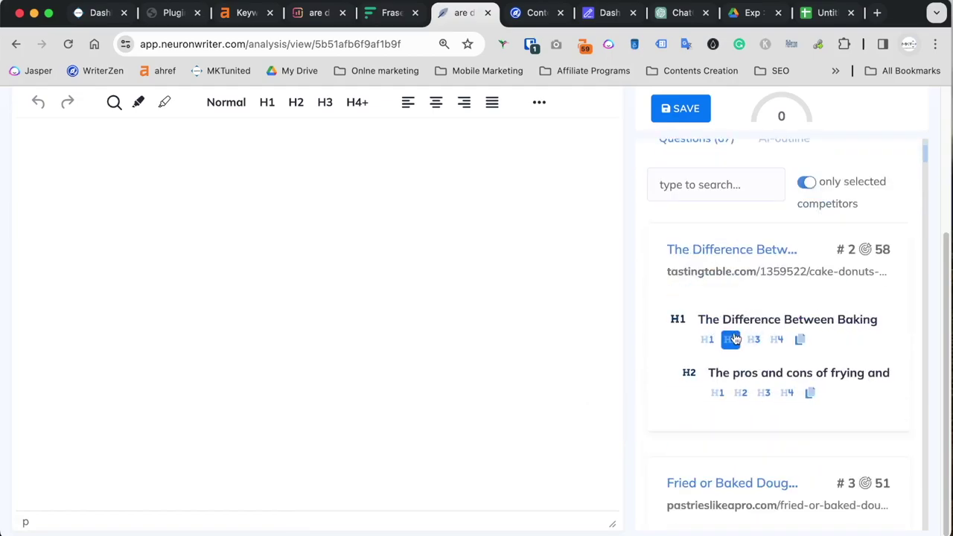
Step: Insert 'The Difference Between Baking And Frying Cake Donuts' and the pros-and-cons heading as H2s, undoing the misplaced insert
click(730, 339)
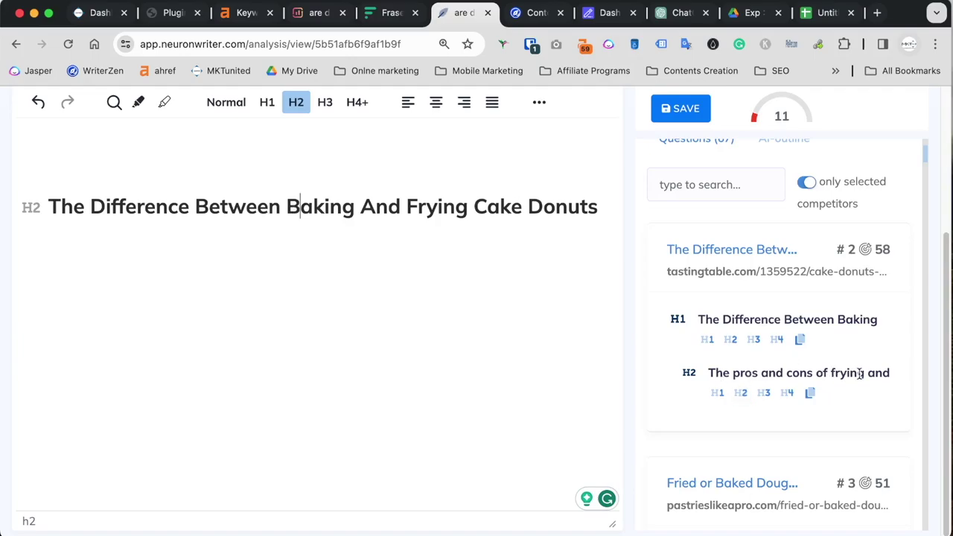
click(740, 393)
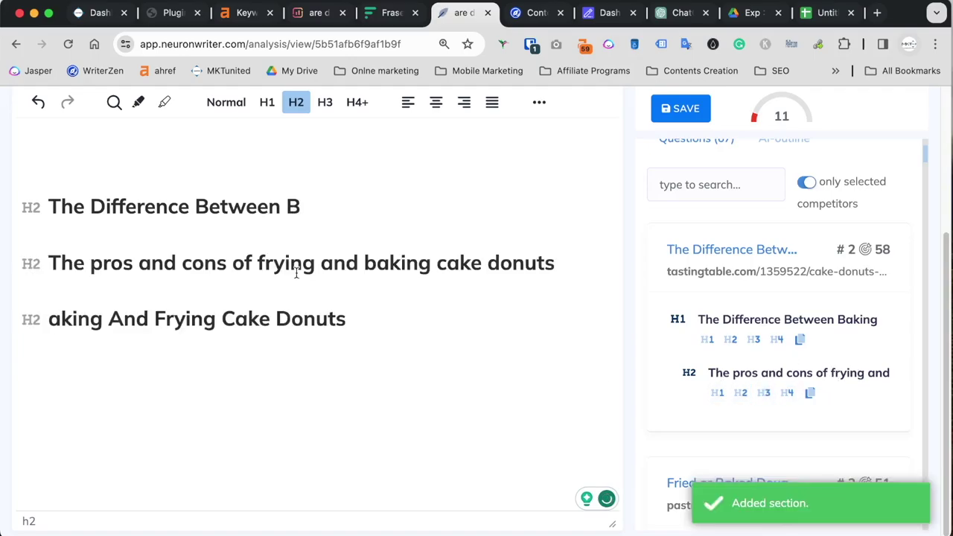
key(super+z)
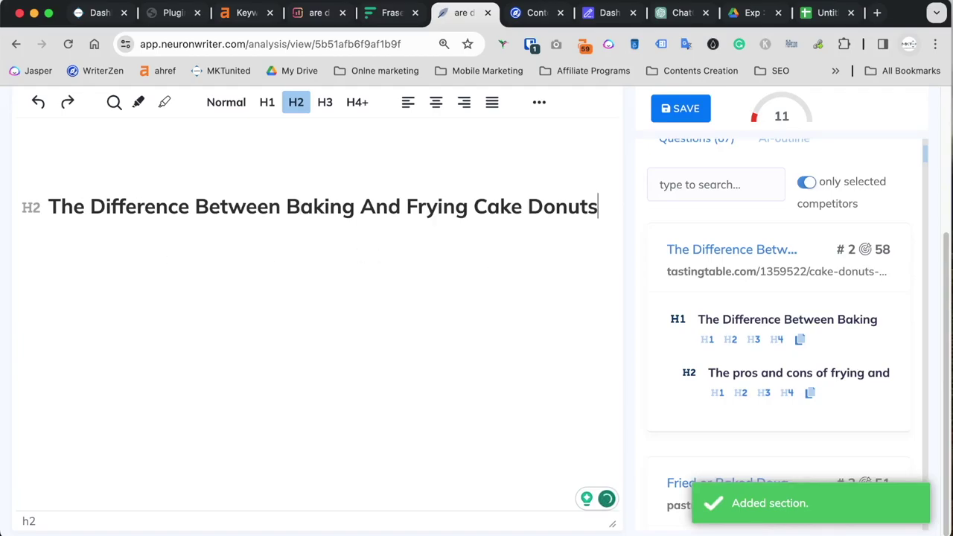
key(Return)
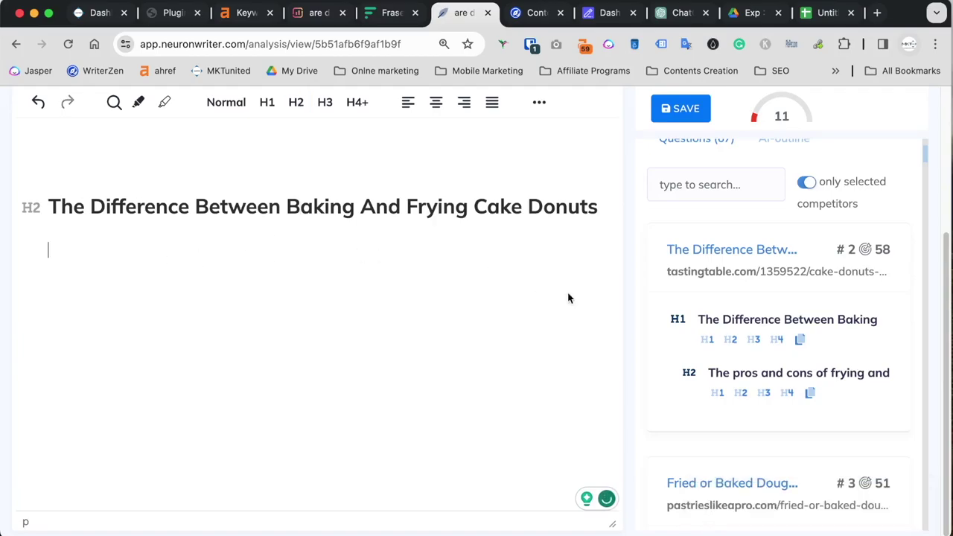
click(740, 392)
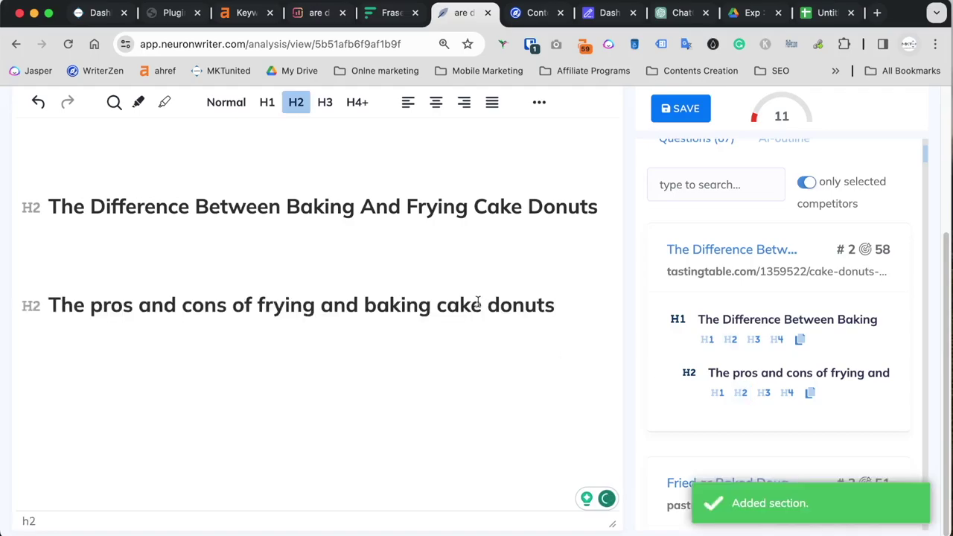
Step: Add Shapes of Doughnuts, Recipe for Baked Doughnuts and Types of Donuts as H2 headings
scroll(812, 380, down, 5)
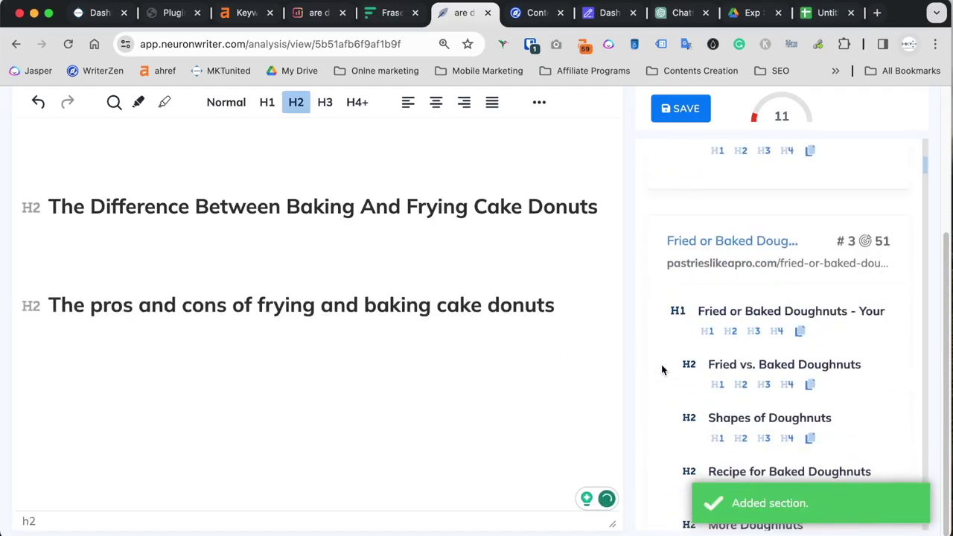
scroll(730, 330, down, 2)
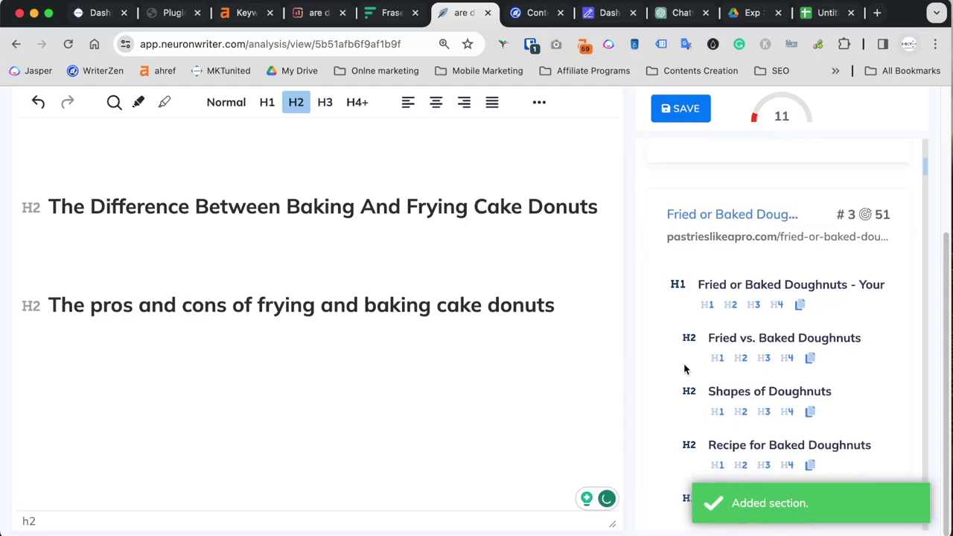
click(741, 408)
scroll(787, 402, down, 3)
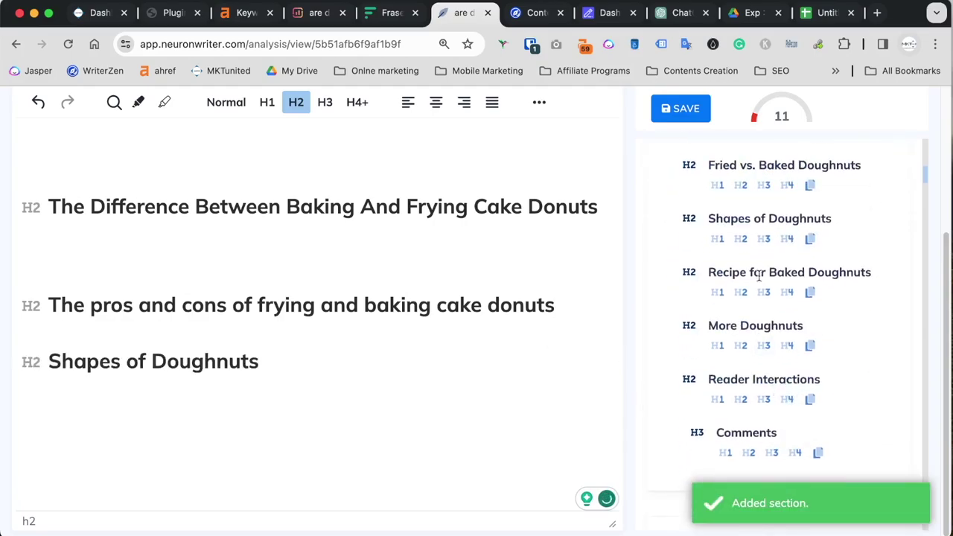
click(748, 297)
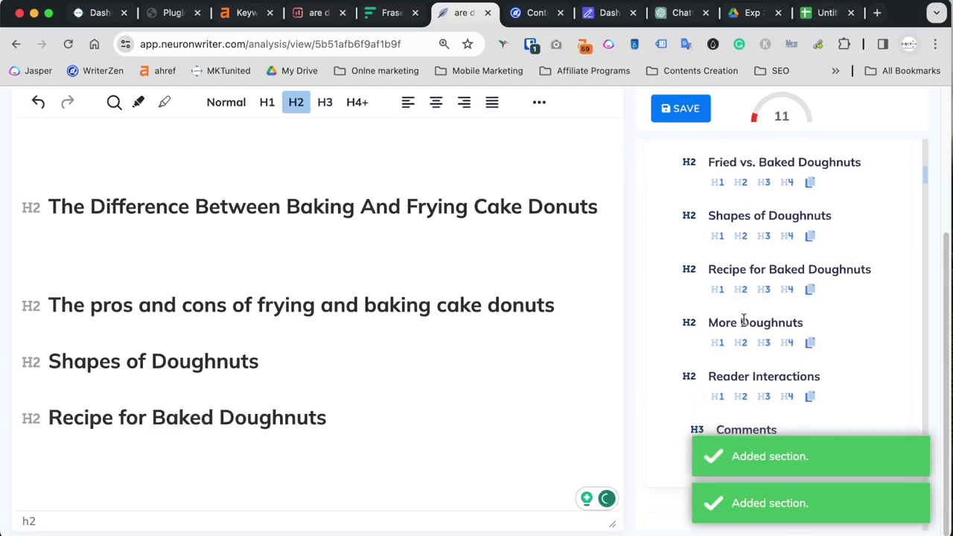
scroll(743, 330, down, 1)
scroll(744, 331, down, 6)
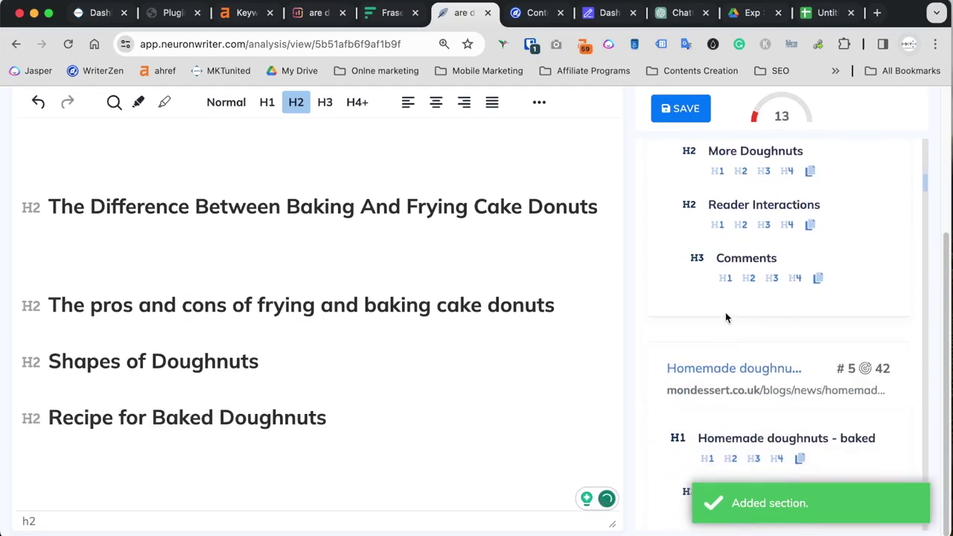
scroll(687, 301, up, 1)
scroll(677, 328, down, 2)
scroll(674, 322, down, 3)
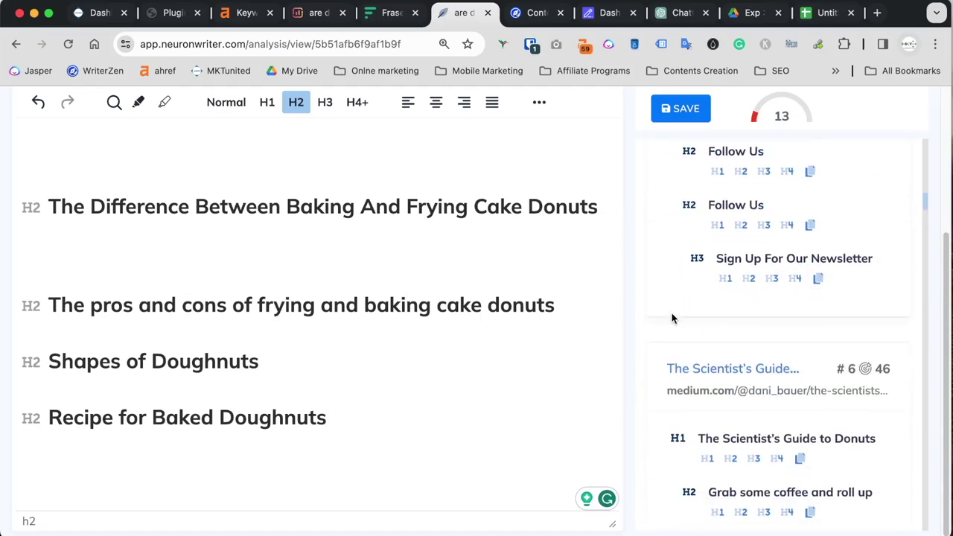
scroll(668, 284, down, 1)
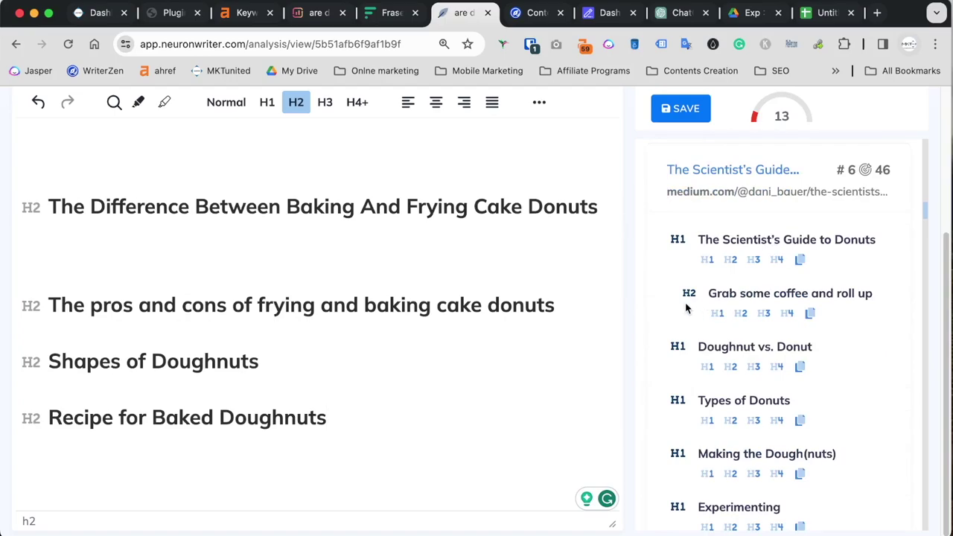
scroll(672, 375, down, 1)
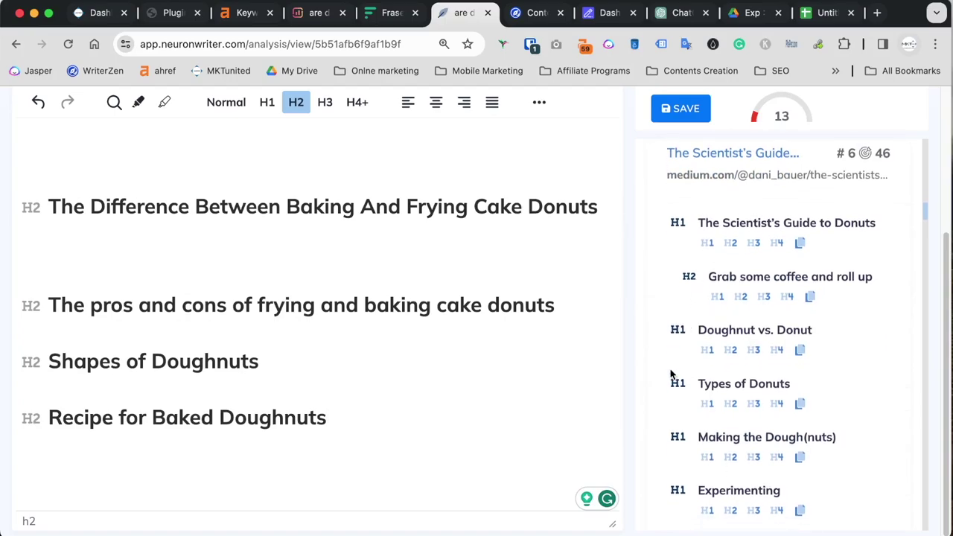
scroll(672, 375, down, 4)
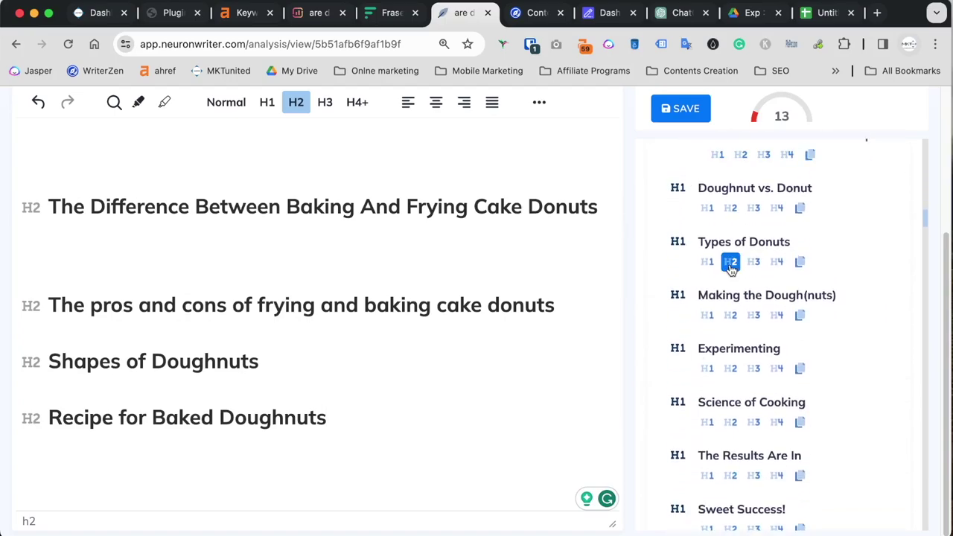
click(731, 263)
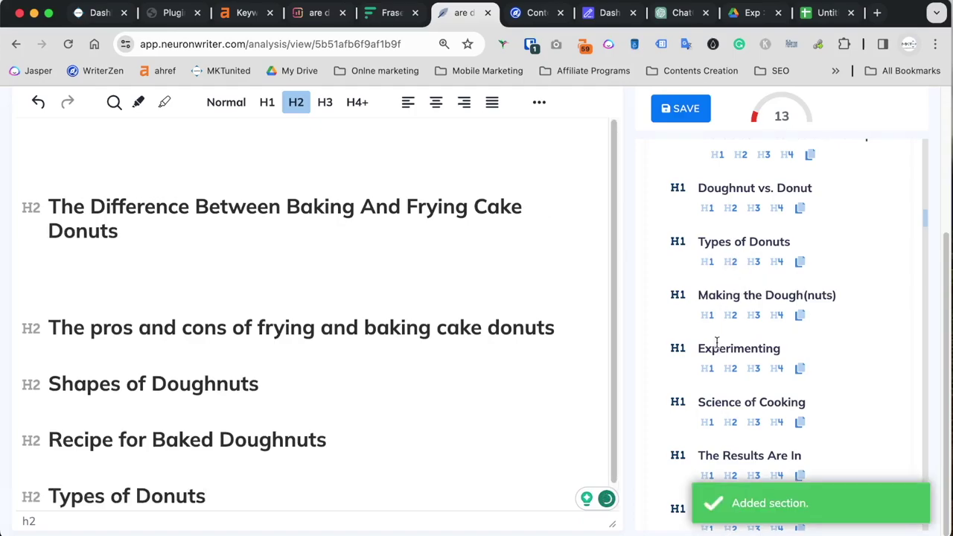
scroll(718, 347, down, 5)
scroll(717, 355, down, 10)
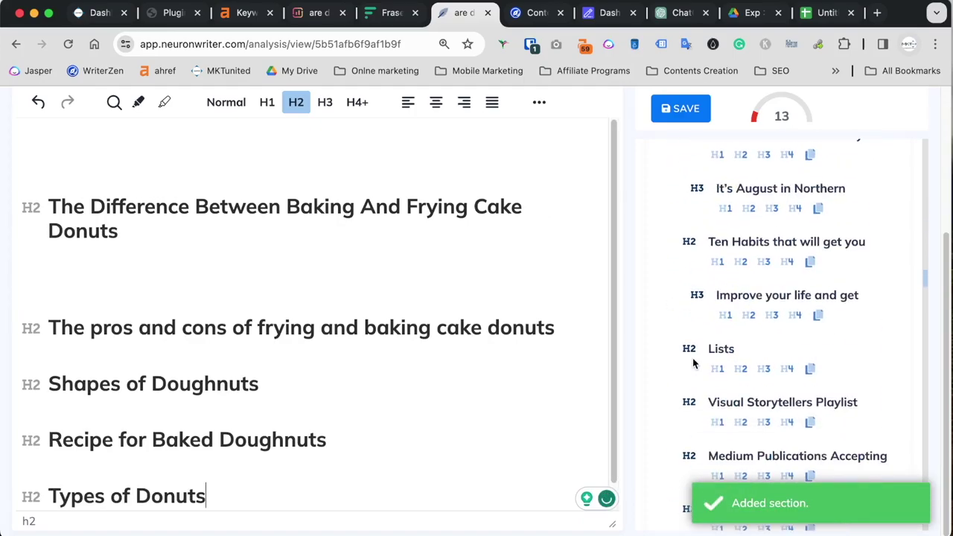
scroll(693, 363, up, 15)
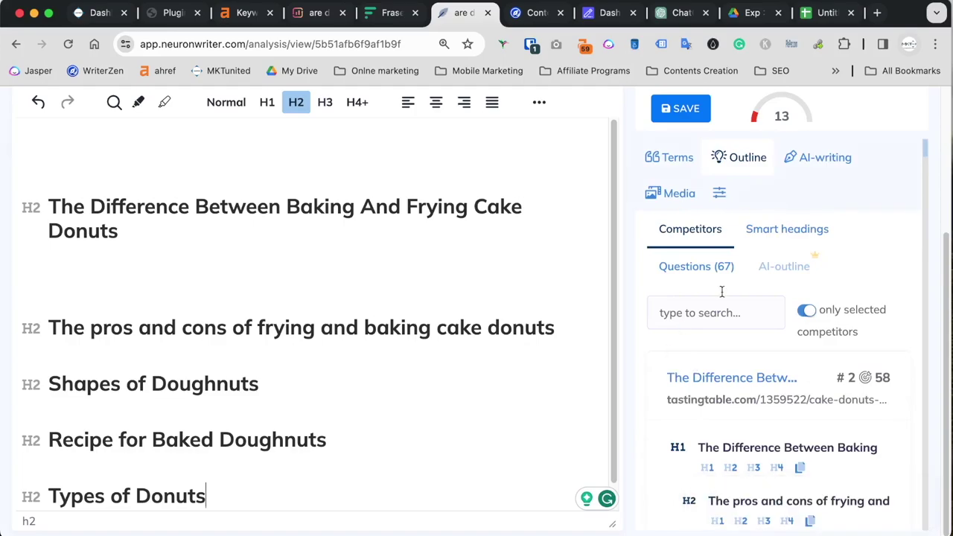
Step: Open the content score checklist from TERMS: 8% and review the missing keywords and terms
scroll(716, 186, up, 5)
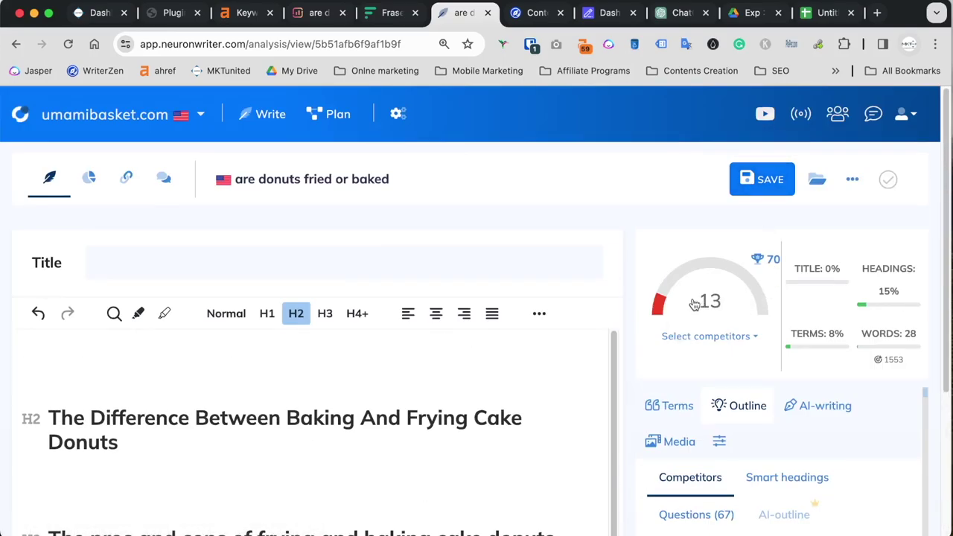
scroll(272, 413, down, 5)
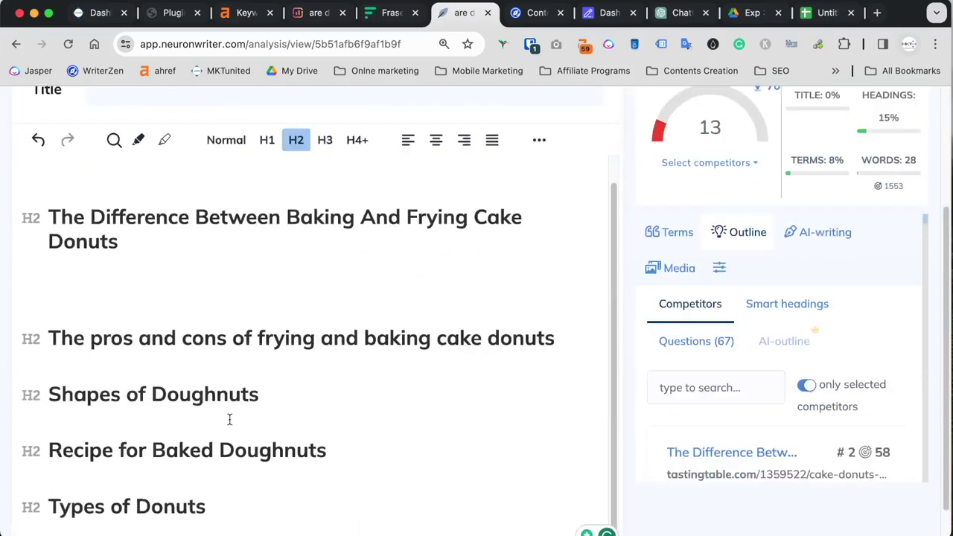
scroll(341, 384, up, 5)
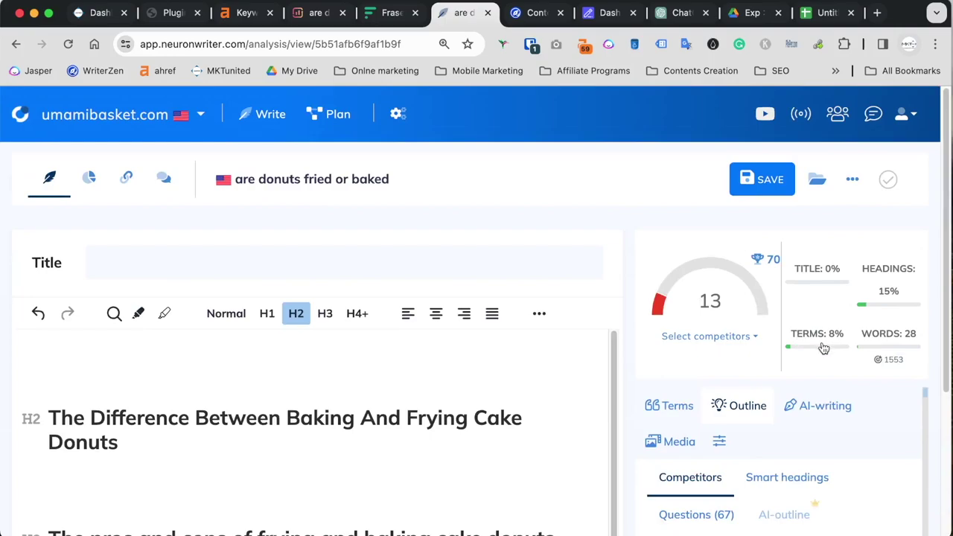
click(818, 343)
scroll(813, 344, down, 2)
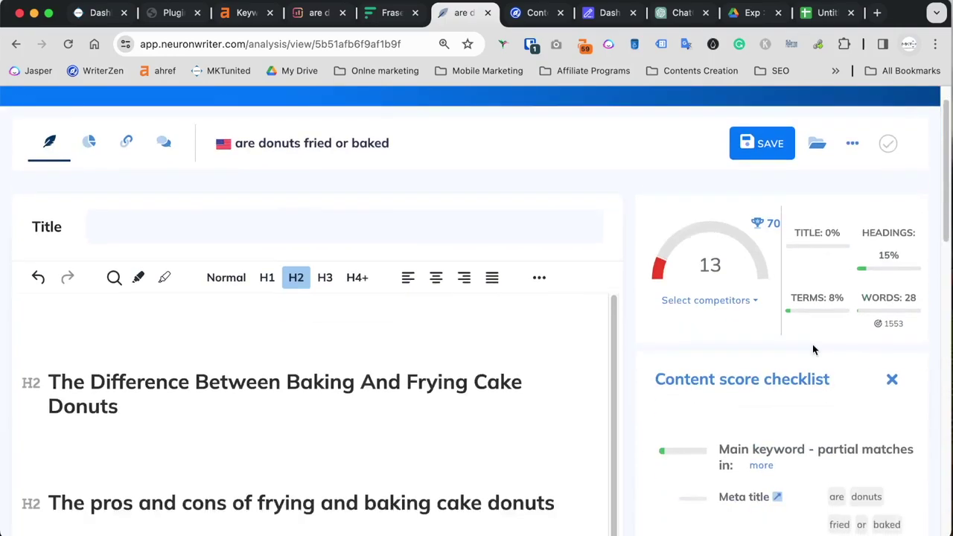
scroll(702, 375, up, 1)
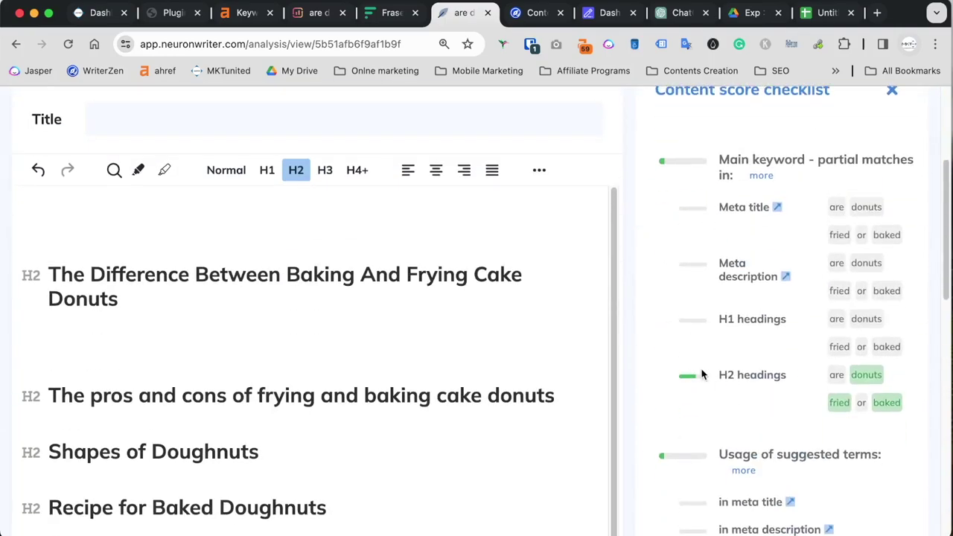
scroll(715, 352, up, 2)
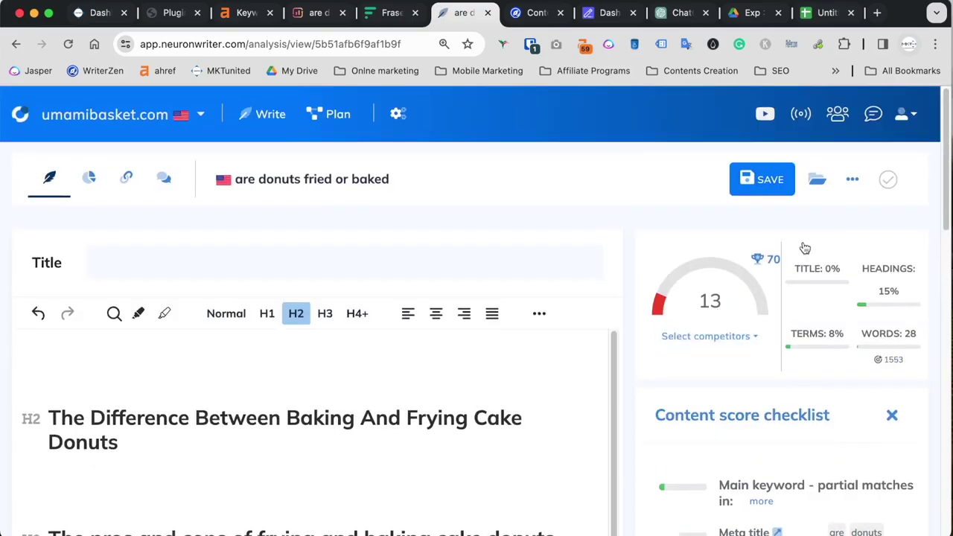
scroll(724, 366, down, 2)
scroll(721, 368, up, 2)
scroll(520, 396, down, 3)
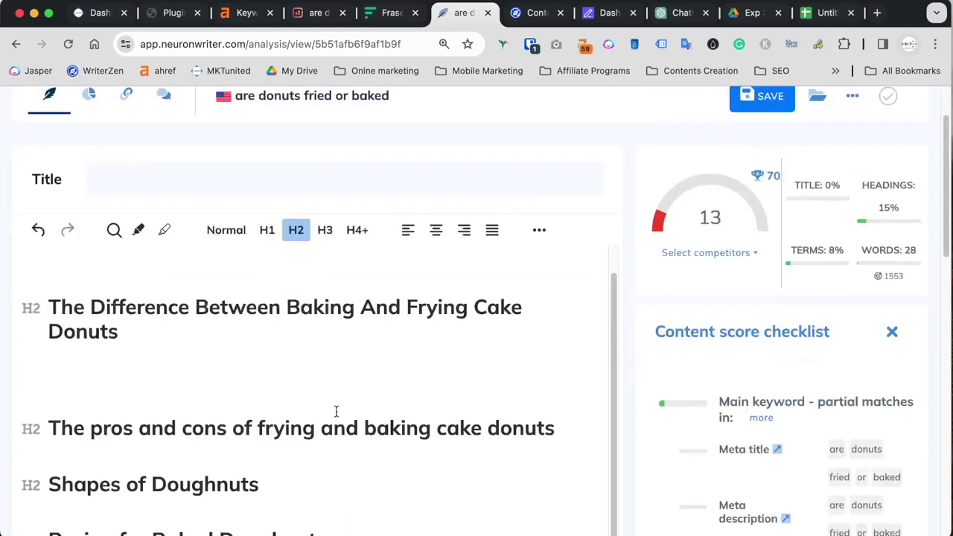
scroll(365, 349, down, 5)
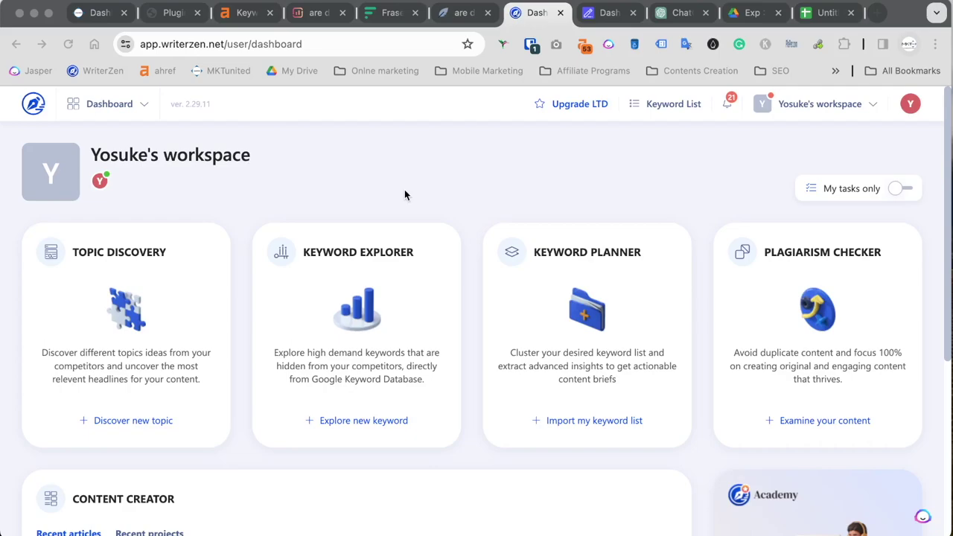
Step: Open the 'are donuts fried or baked' article report from the Content Creator projects
click(110, 108)
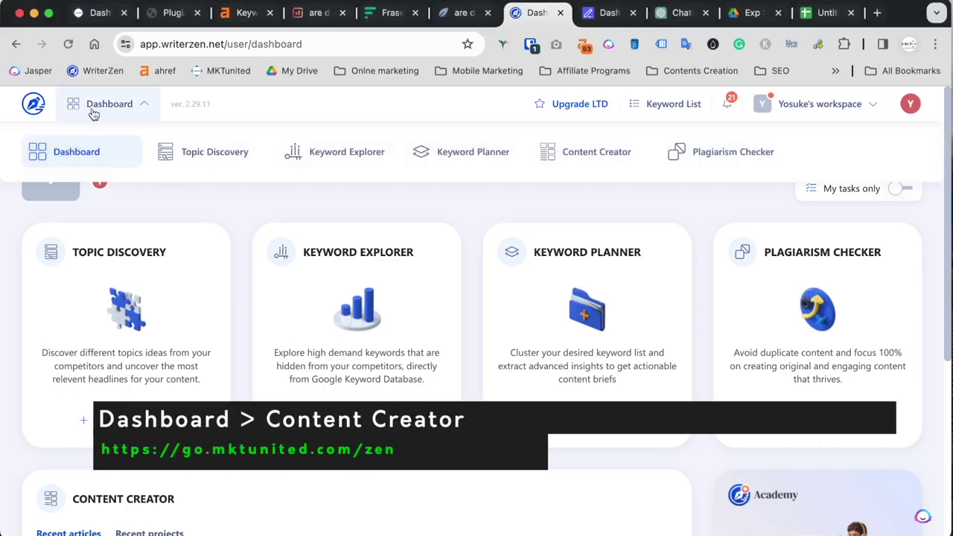
click(595, 162)
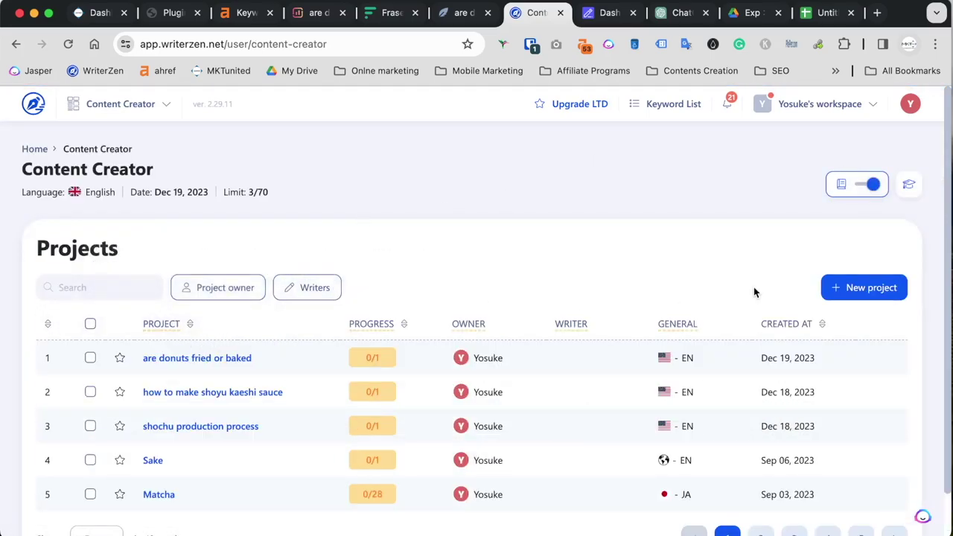
click(210, 360)
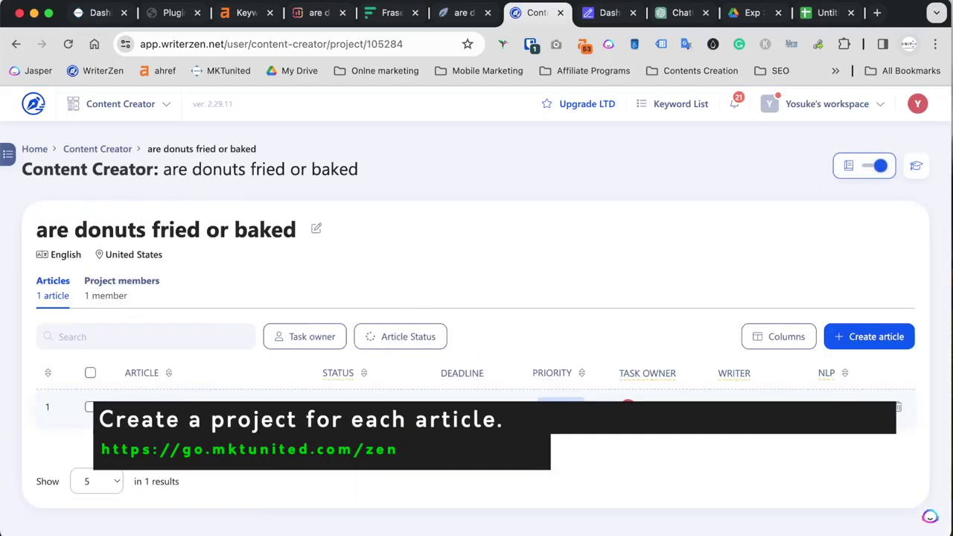
click(311, 387)
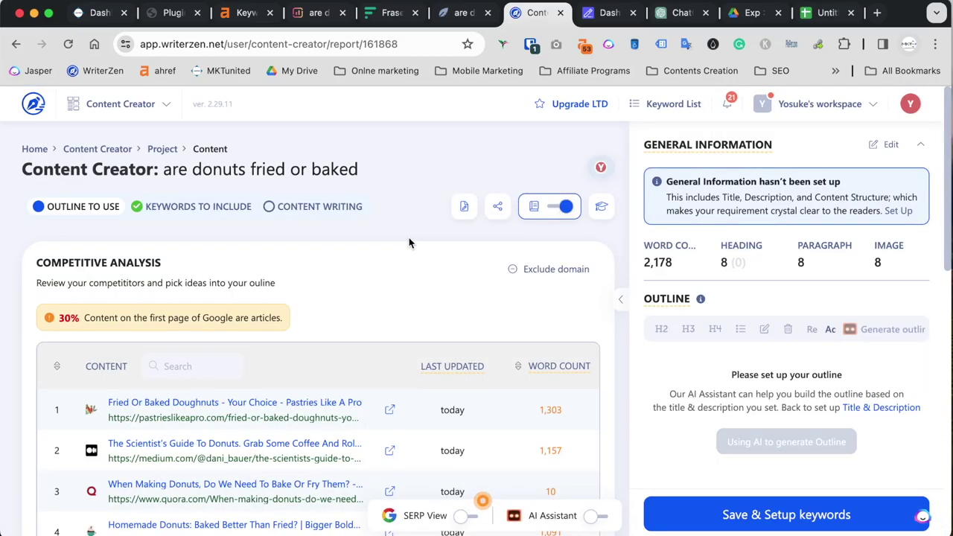
click(162, 151)
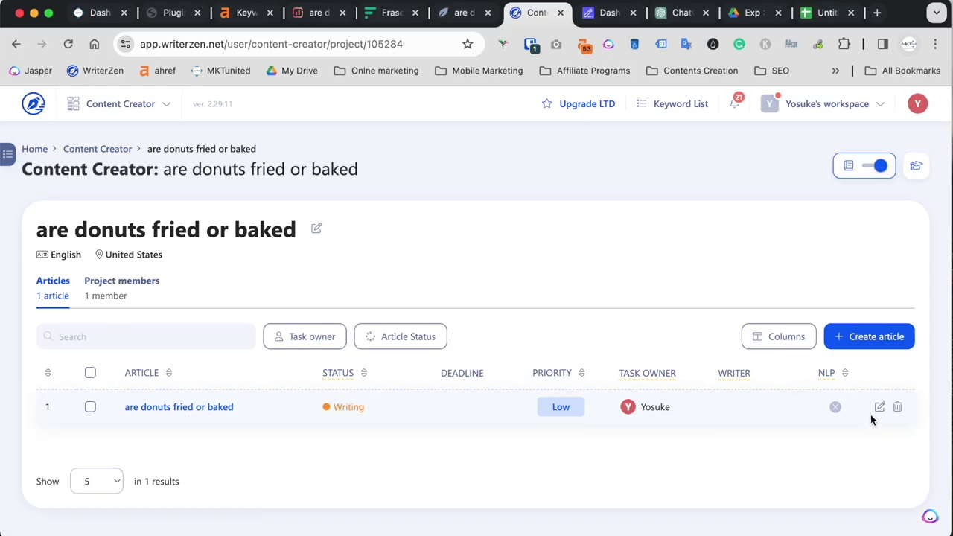
click(177, 406)
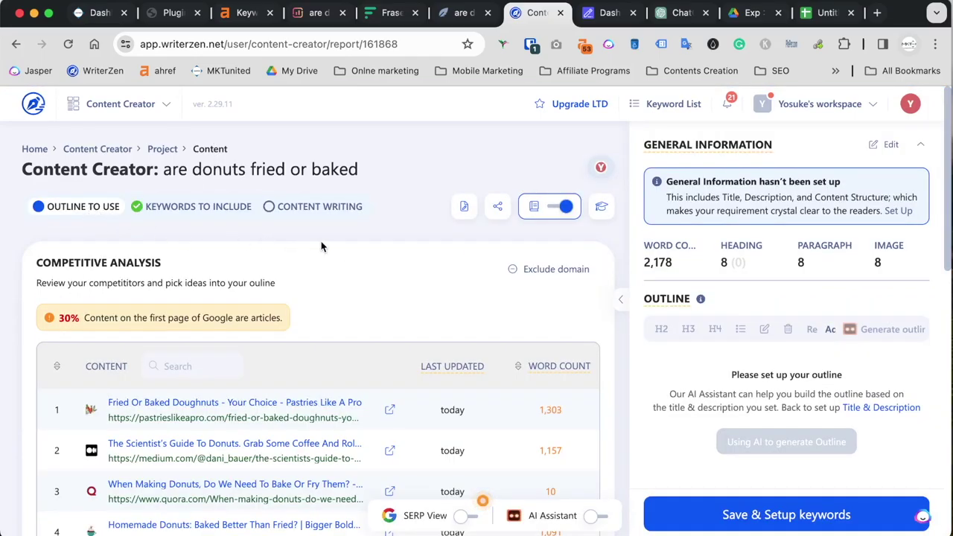
scroll(23, 252, down, 1)
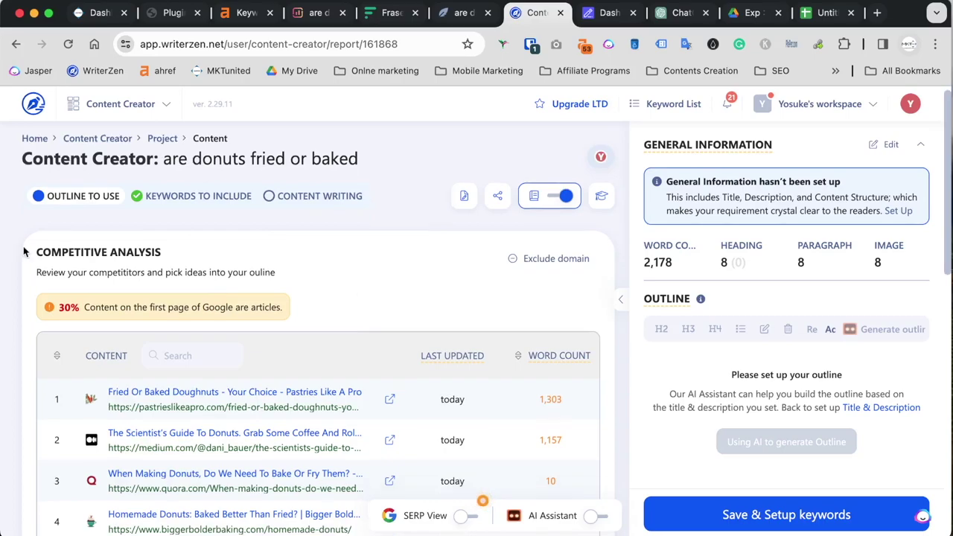
scroll(308, 281, down, 3)
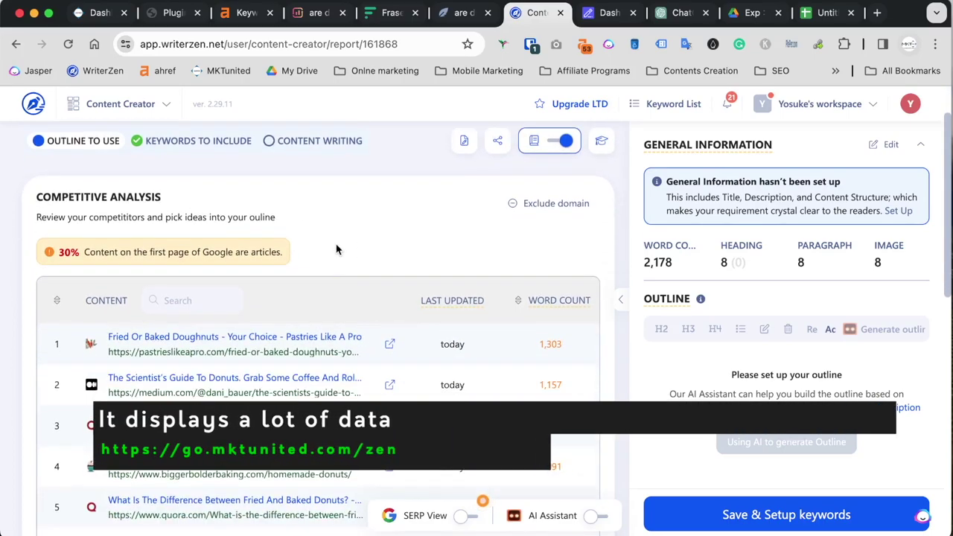
scroll(308, 281, down, 3)
scroll(169, 284, down, 10)
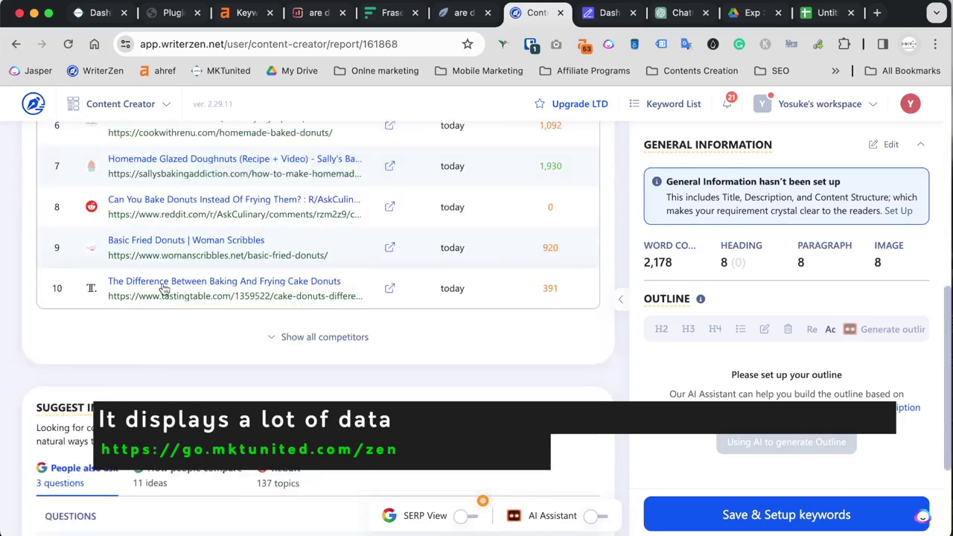
scroll(210, 259, up, 8)
scroll(210, 260, up, 3)
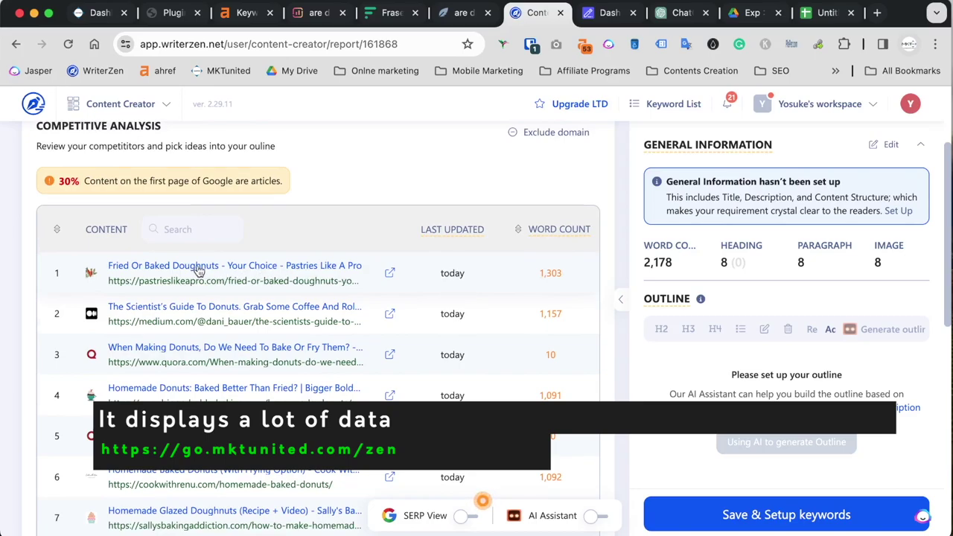
scroll(149, 253, up, 2)
mouse_move(66, 229)
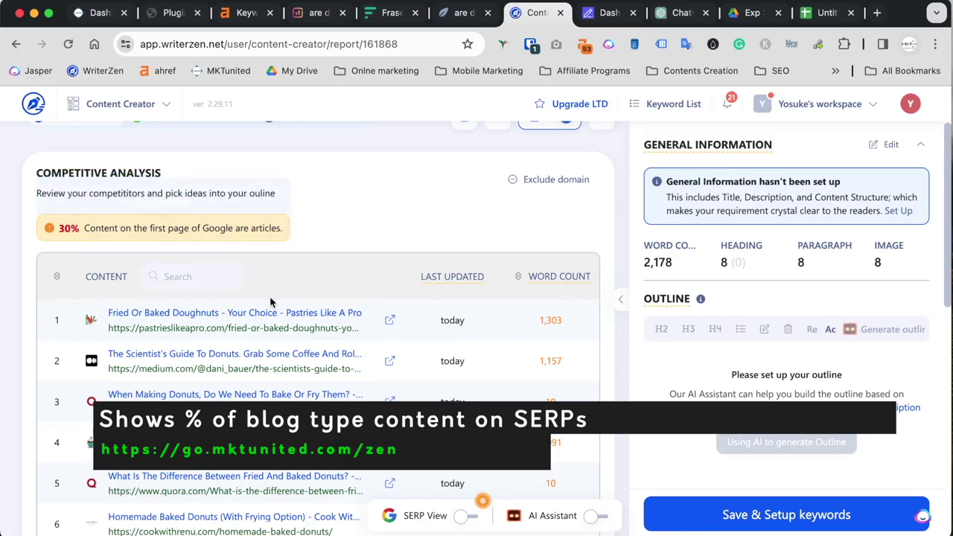
scroll(324, 365, down, 3)
scroll(324, 365, up, 2)
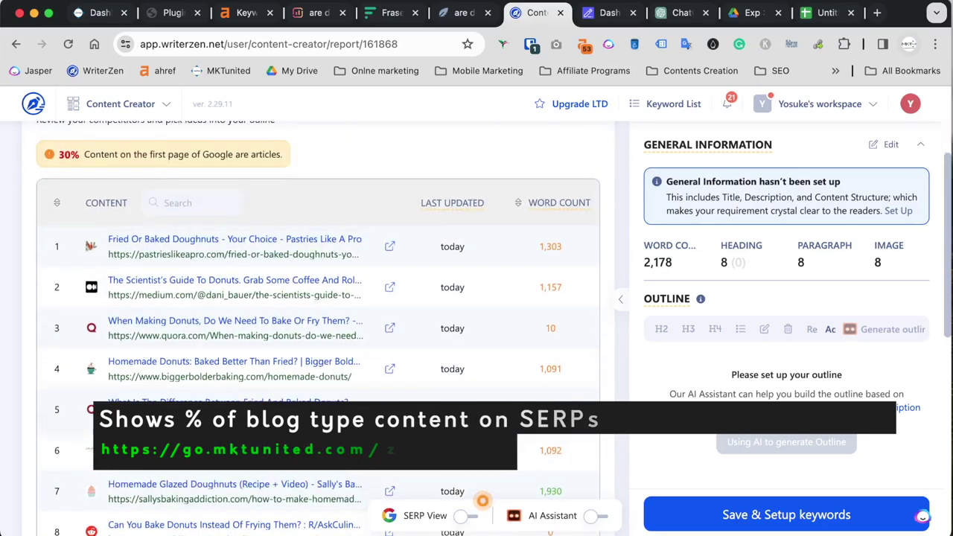
scroll(261, 413, down, 3)
scroll(261, 414, up, 3)
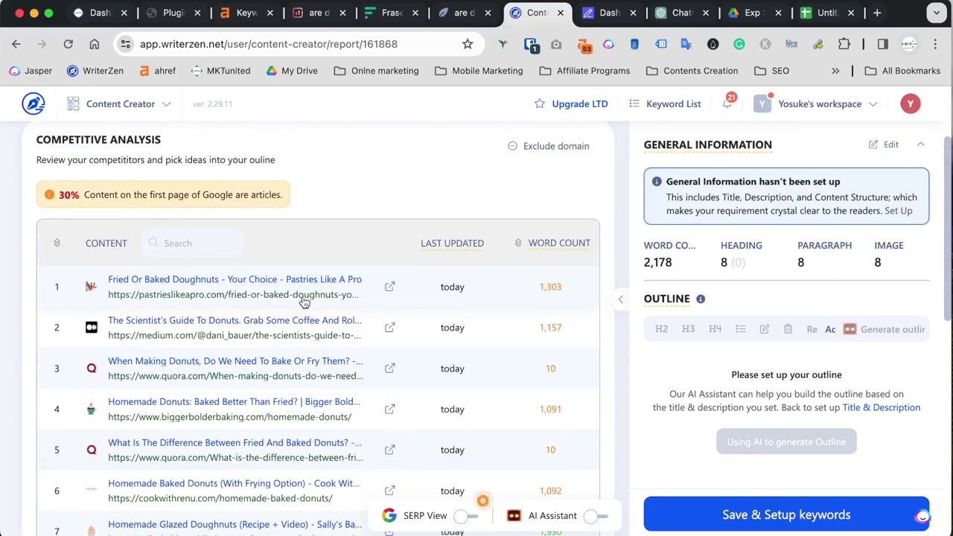
scroll(523, 349, down, 1)
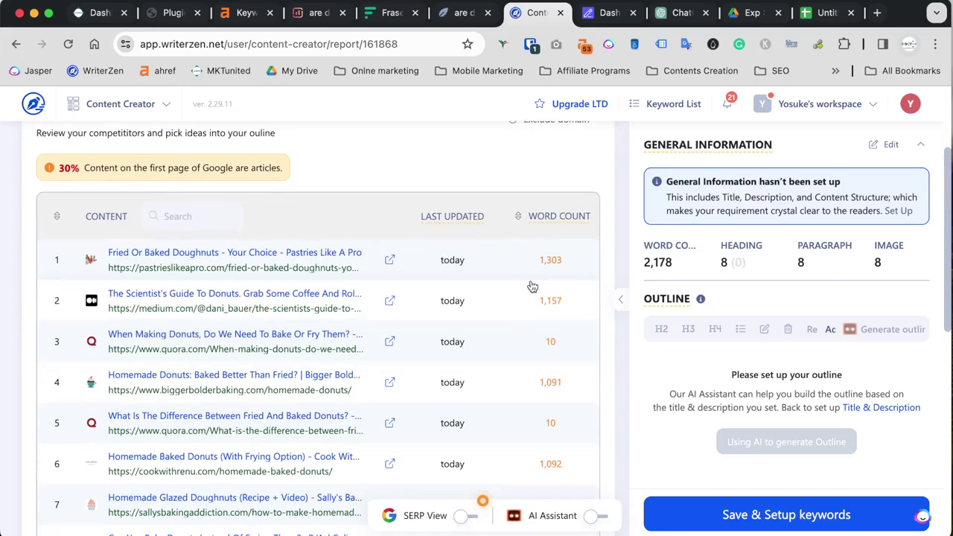
scroll(417, 272, up, 2)
mouse_move(121, 247)
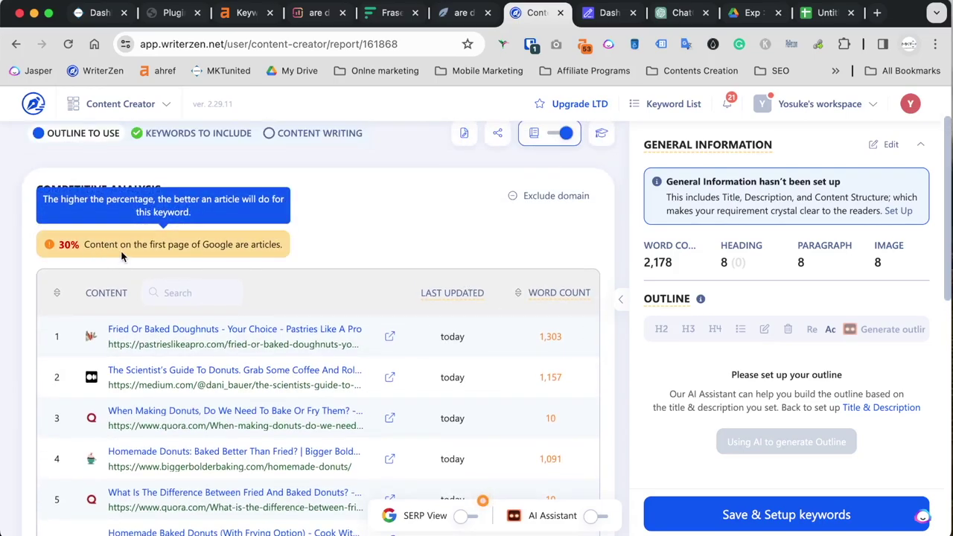
scroll(333, 314, down, 1)
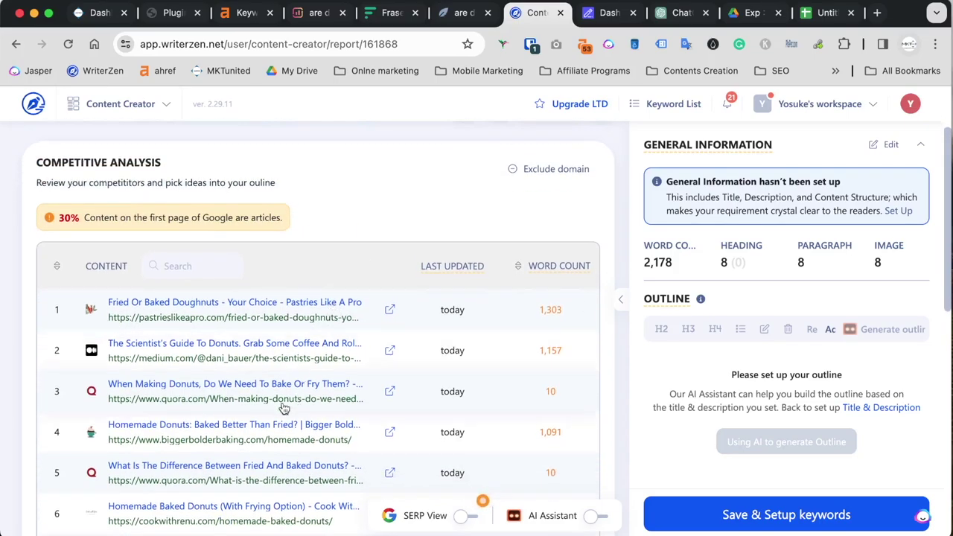
scroll(283, 410, down, 3)
scroll(157, 394, down, 4)
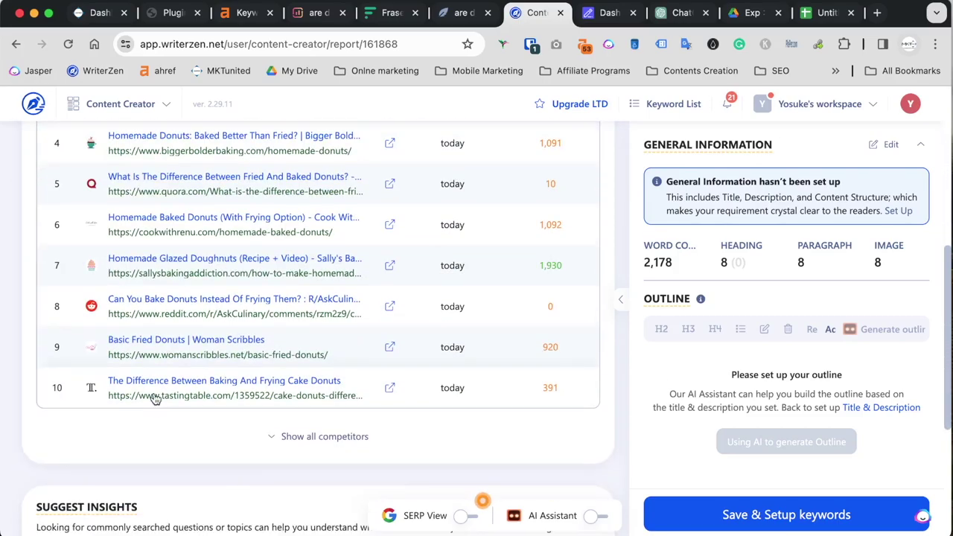
scroll(395, 304, up, 10)
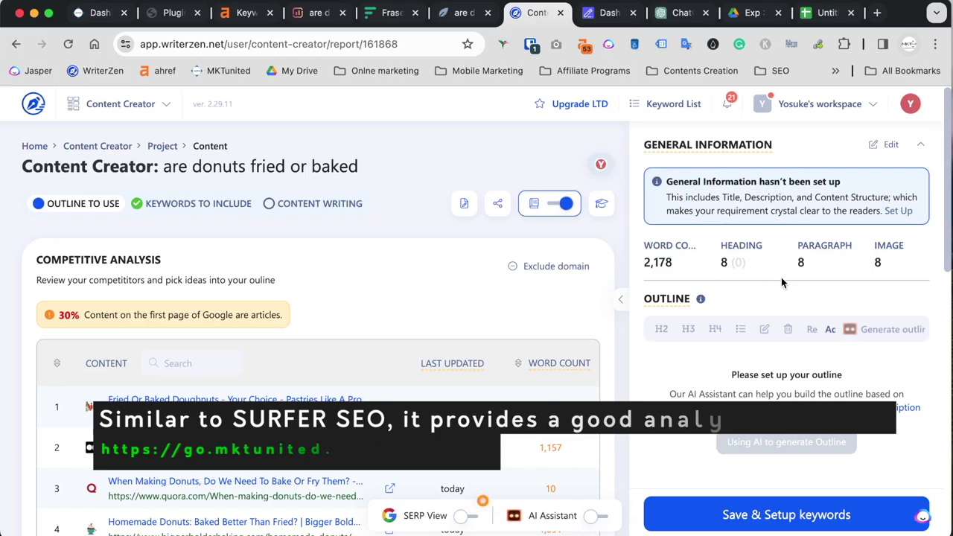
scroll(628, 387, down, 3)
scroll(654, 361, up, 1)
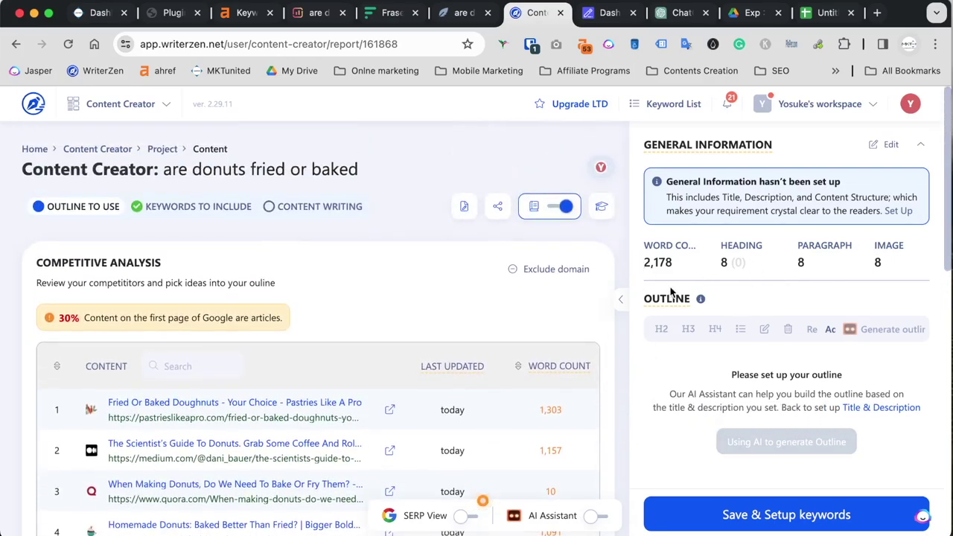
scroll(327, 208, down, 4)
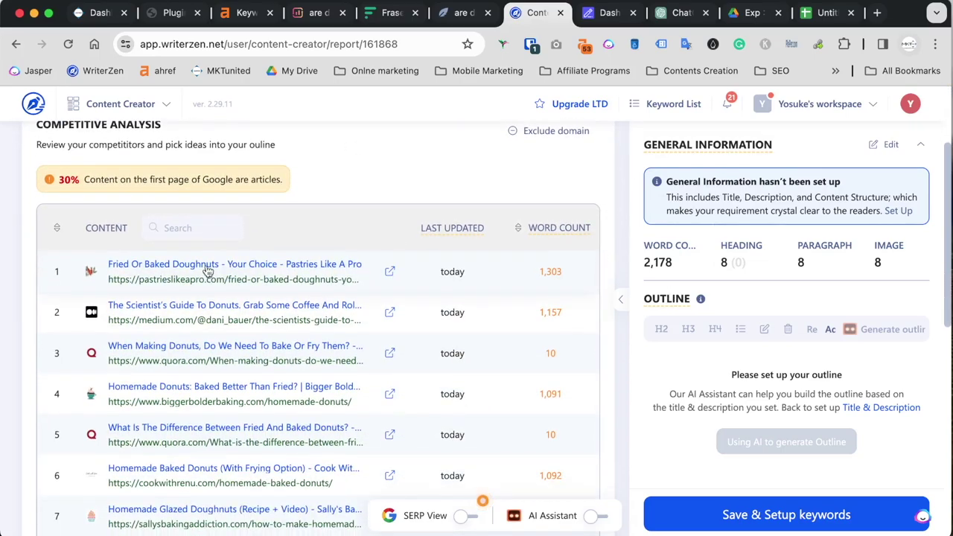
Step: Open the top-ranked competitor's summary and preview its actual web page
click(161, 272)
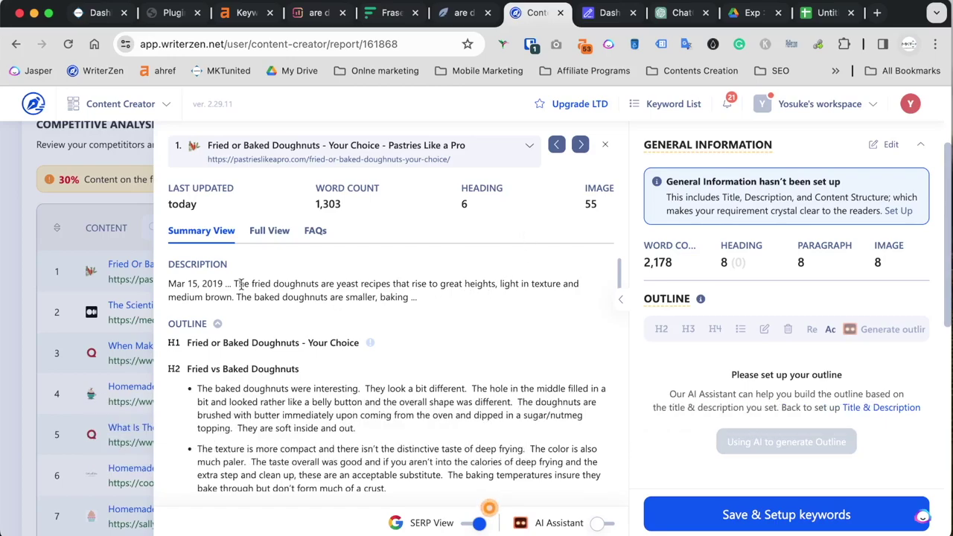
scroll(246, 284, down, 1)
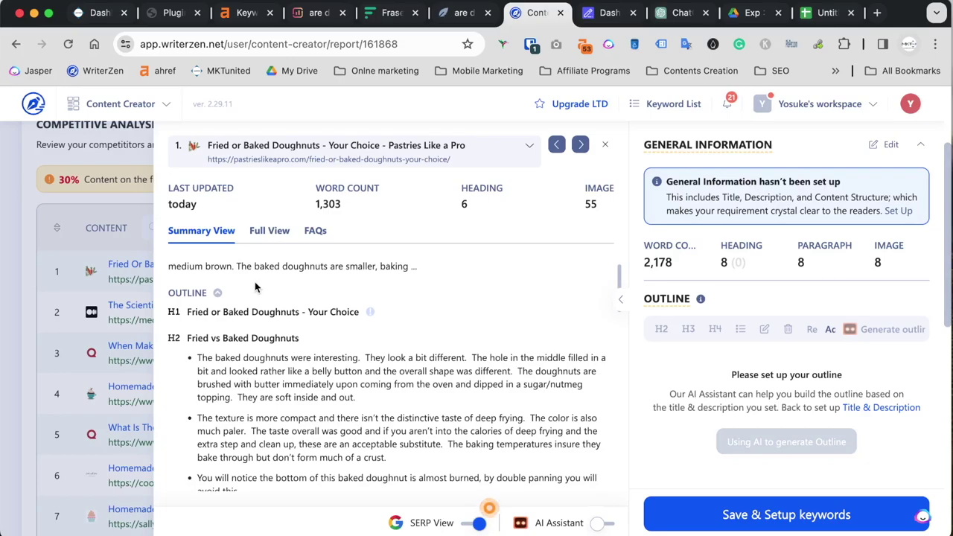
click(268, 231)
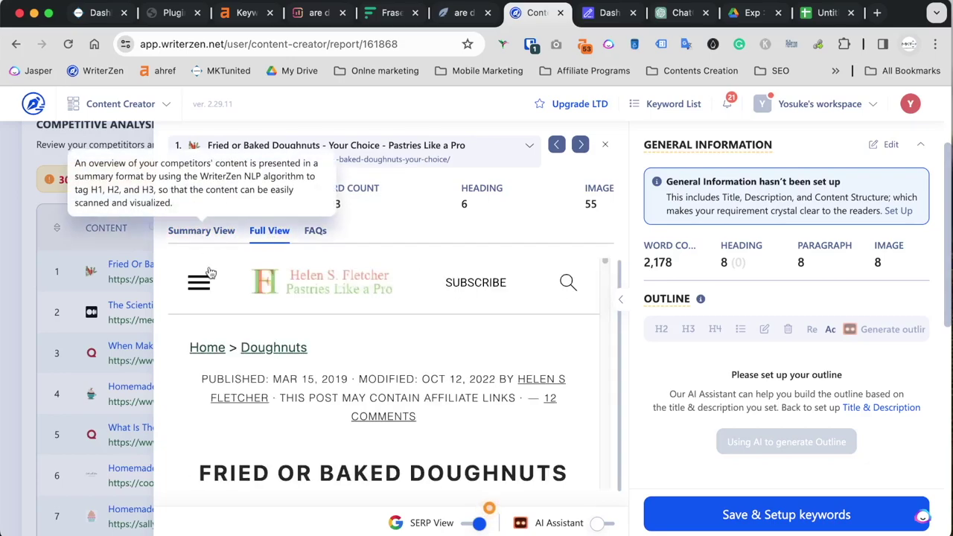
scroll(305, 392, down, 15)
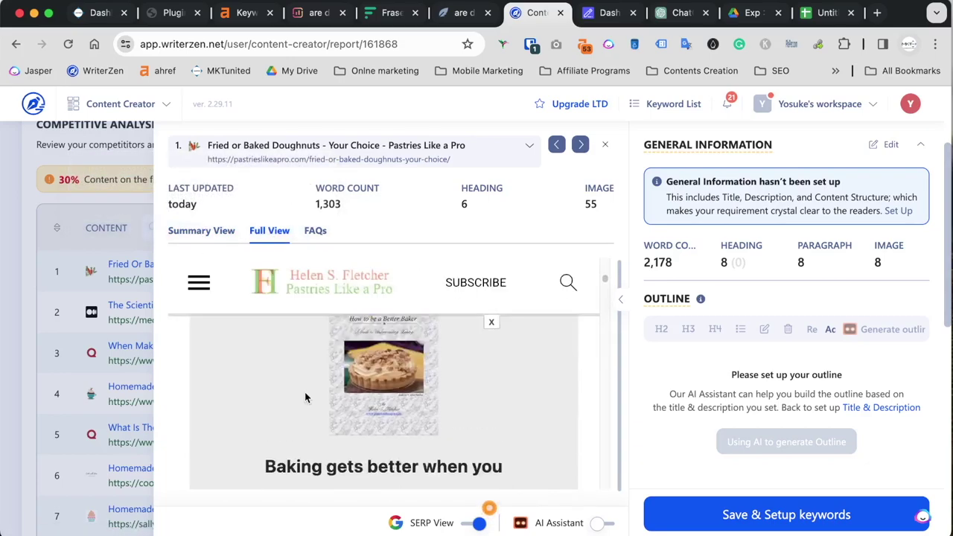
scroll(304, 395, up, 10)
click(216, 233)
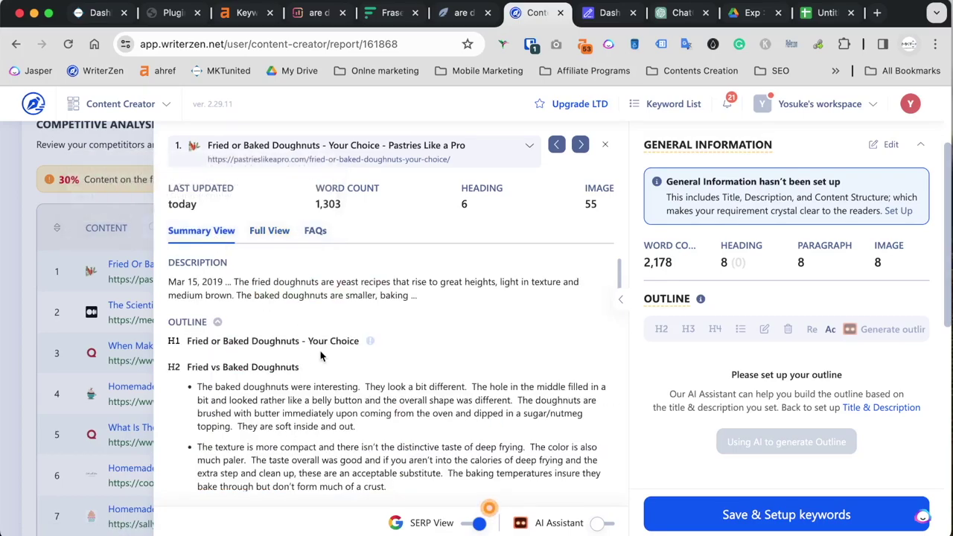
Step: Add 'Fried or Baked Doughnuts - Your Choice', 'Fried vs Baked Doughnuts' and 'Shapes of Doughnuts' to the outline
click(199, 347)
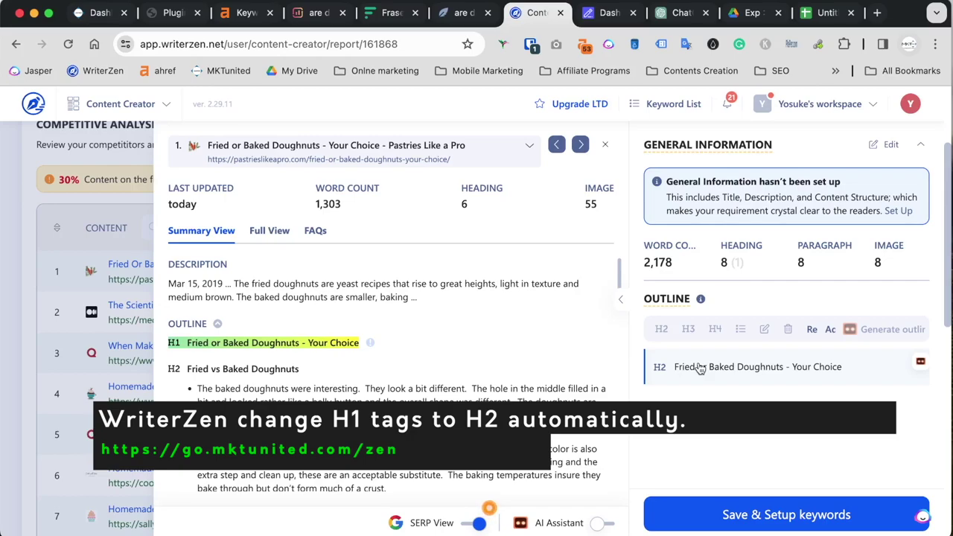
scroll(294, 392, down, 1)
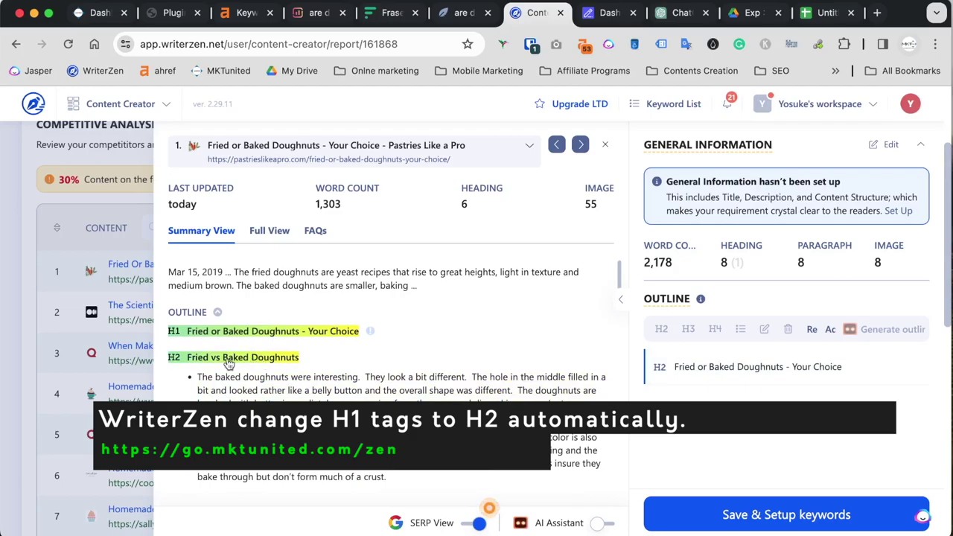
click(229, 360)
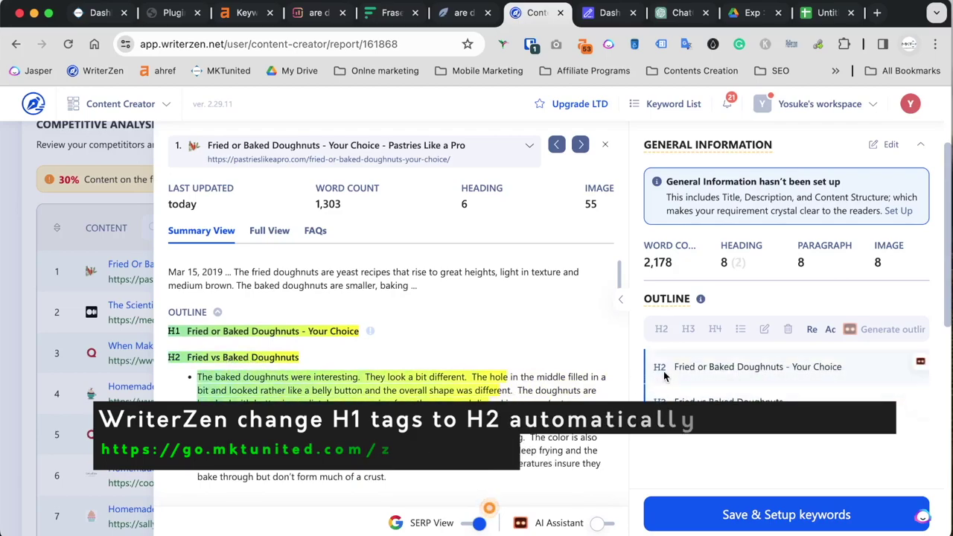
scroll(235, 346, down, 5)
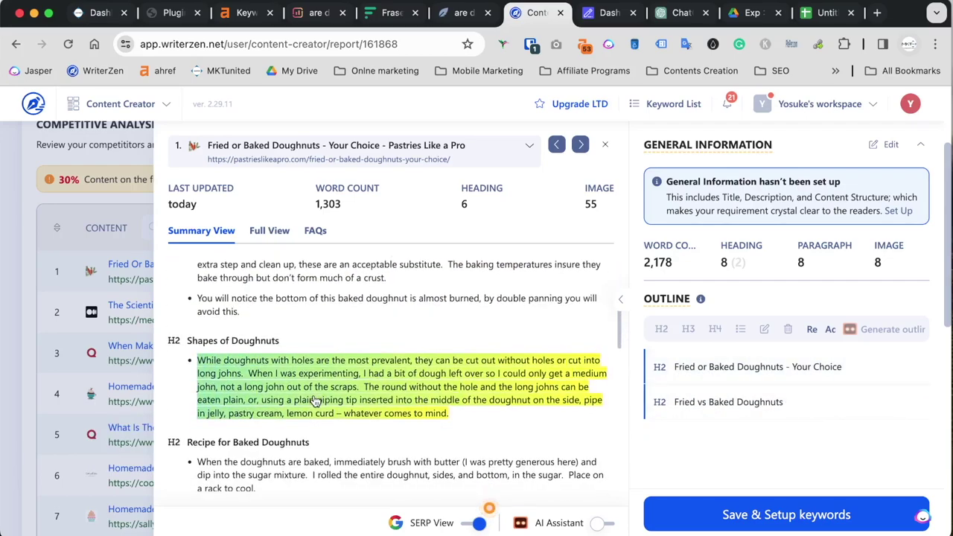
click(235, 343)
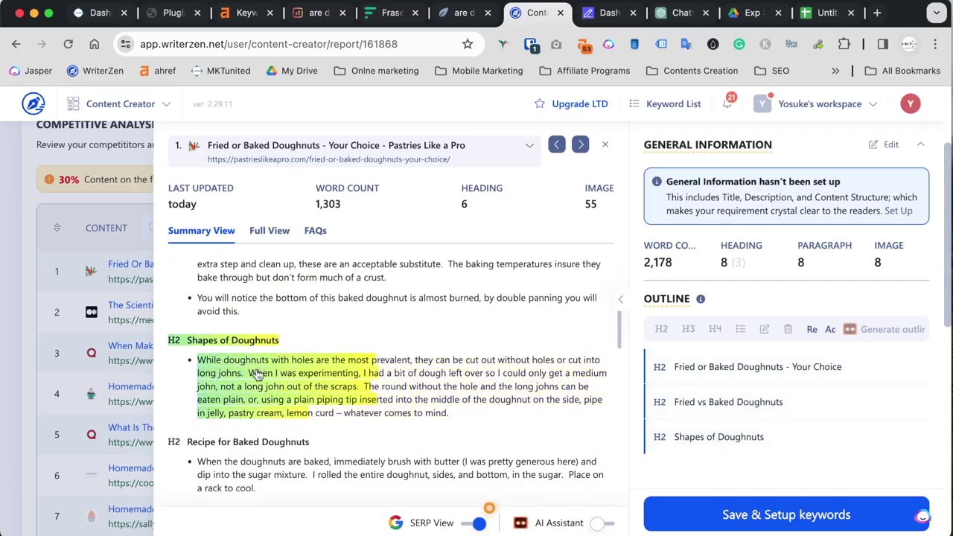
scroll(300, 419, down, 5)
scroll(300, 420, down, 4)
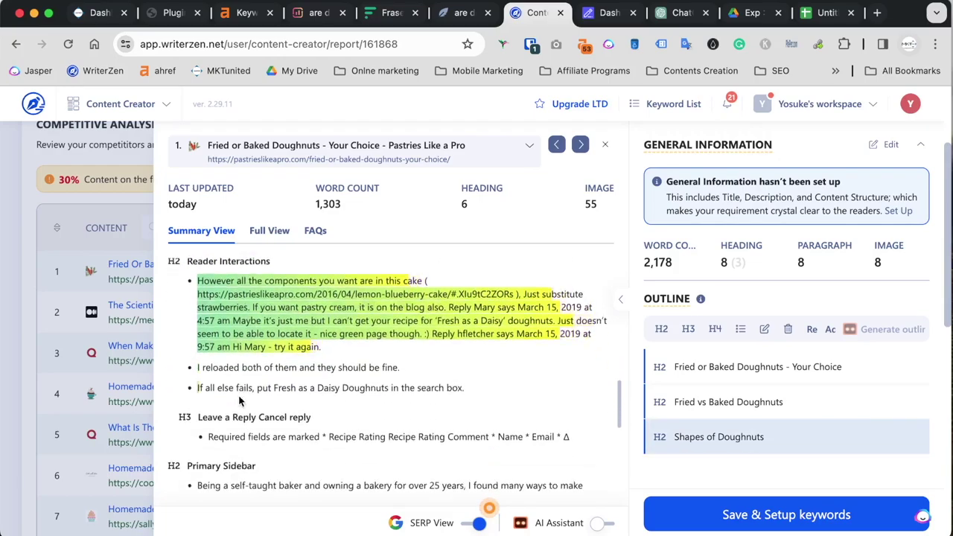
scroll(232, 424, down, 4)
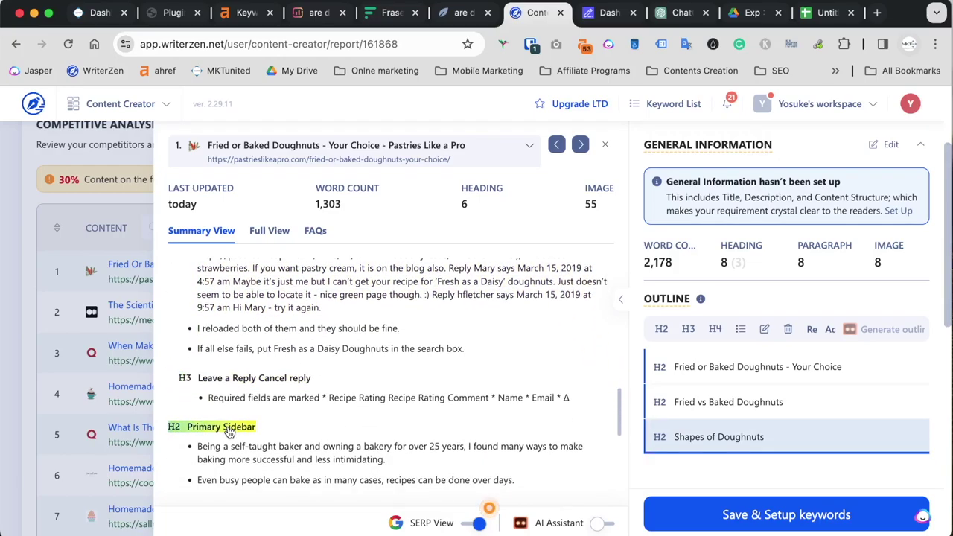
scroll(229, 456, down, 5)
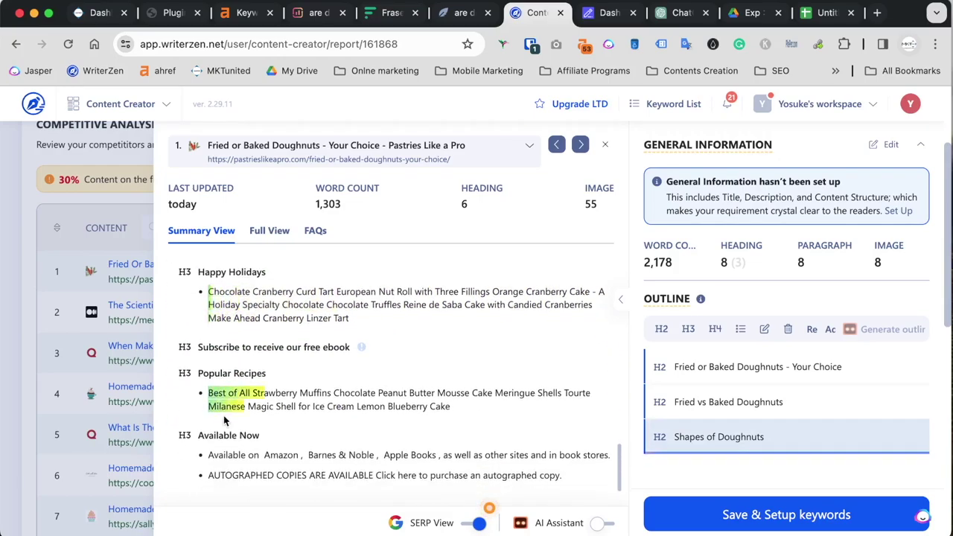
scroll(228, 376, down, 2)
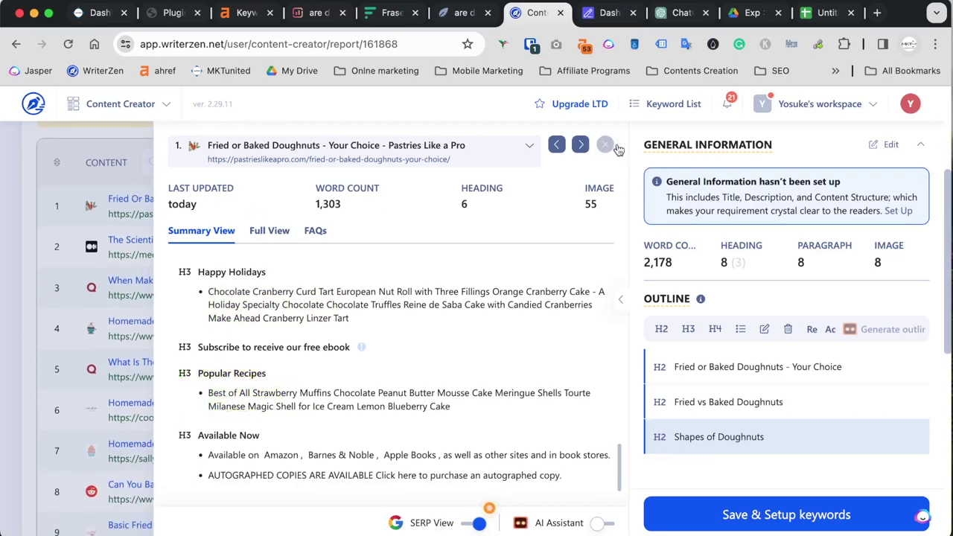
click(607, 147)
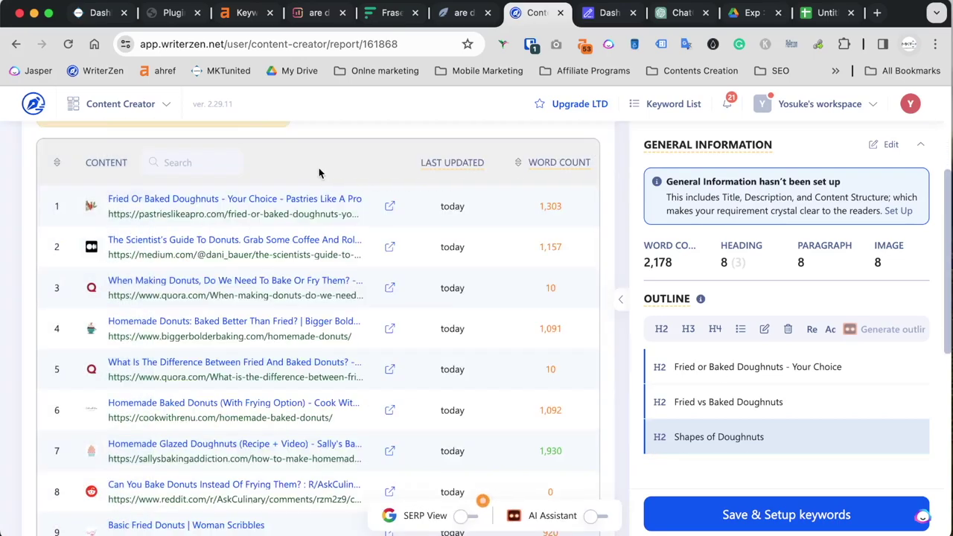
Step: From The Scientist's Guide to Donuts, add Types of Donuts and Science of Cooking to the outline
click(149, 241)
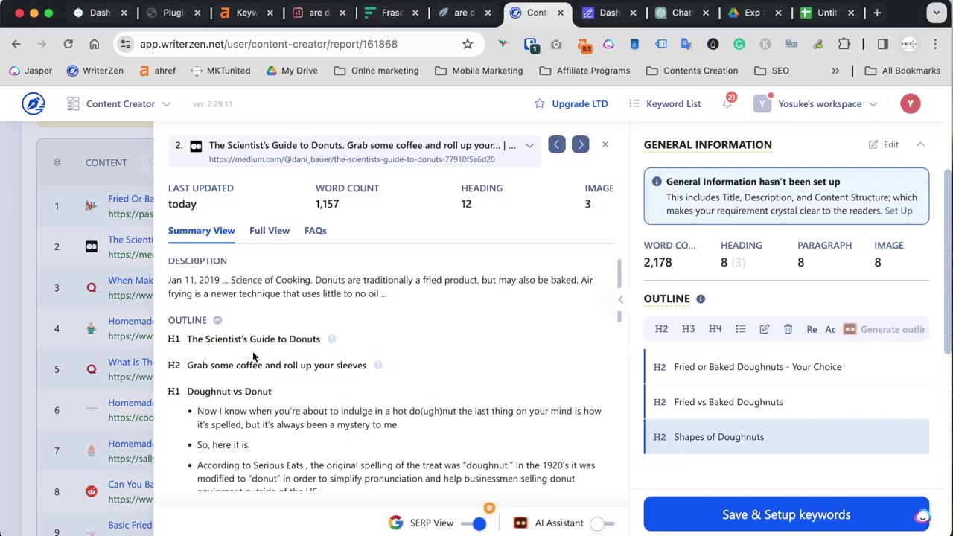
scroll(246, 351, down, 1)
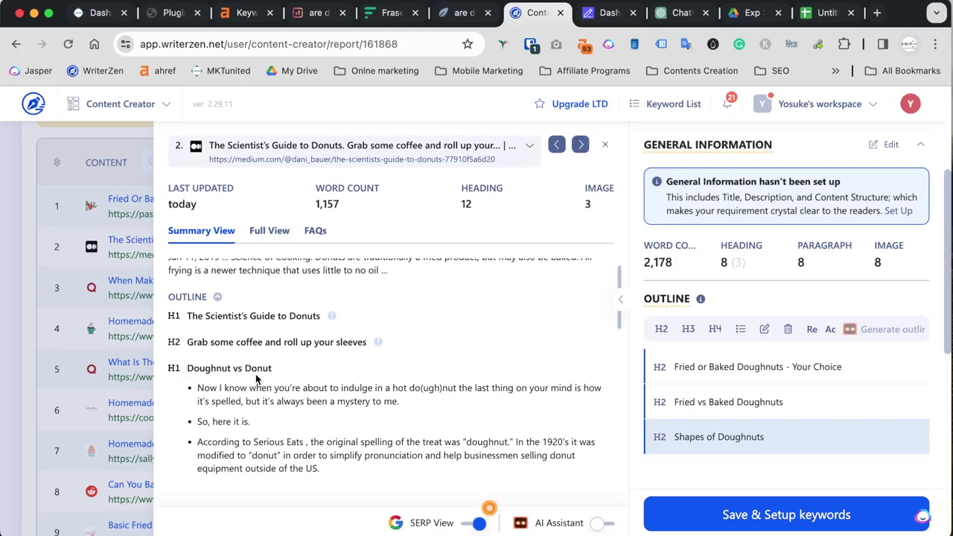
scroll(251, 365, down, 5)
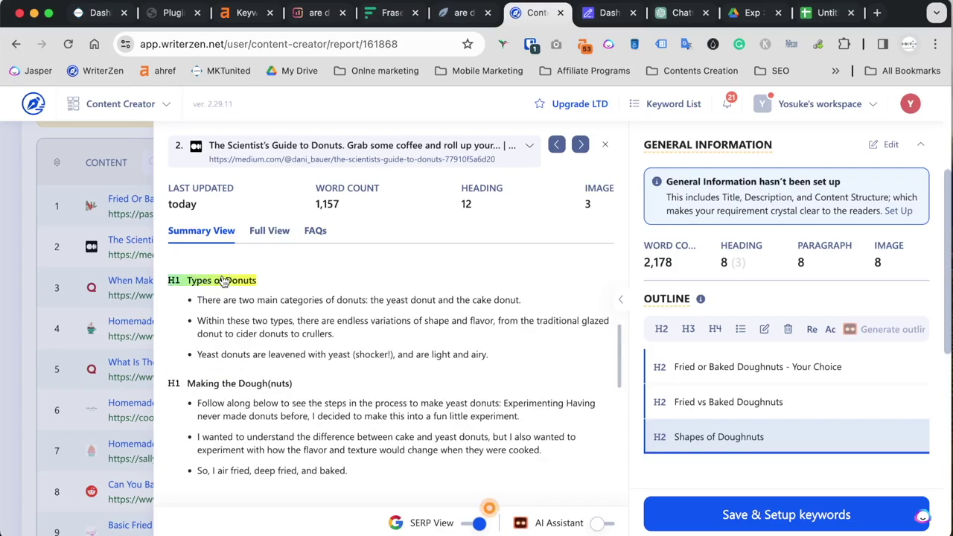
click(219, 280)
scroll(268, 387, down, 5)
click(267, 308)
scroll(708, 402, up, 5)
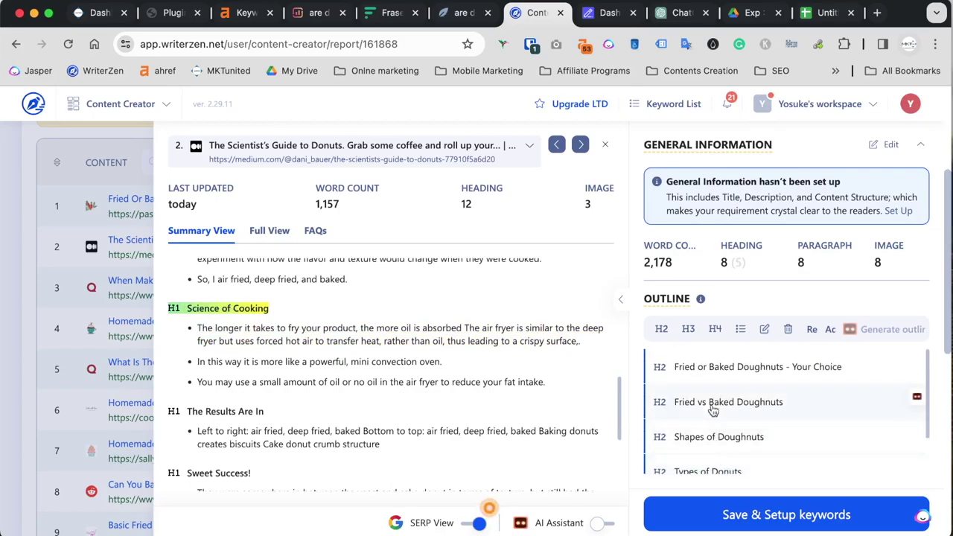
scroll(427, 395, down, 3)
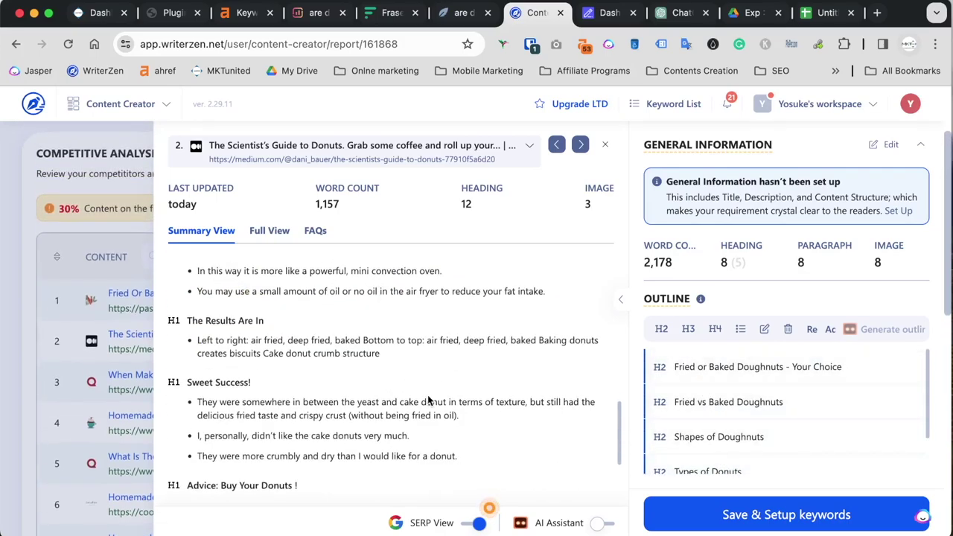
key(Escape)
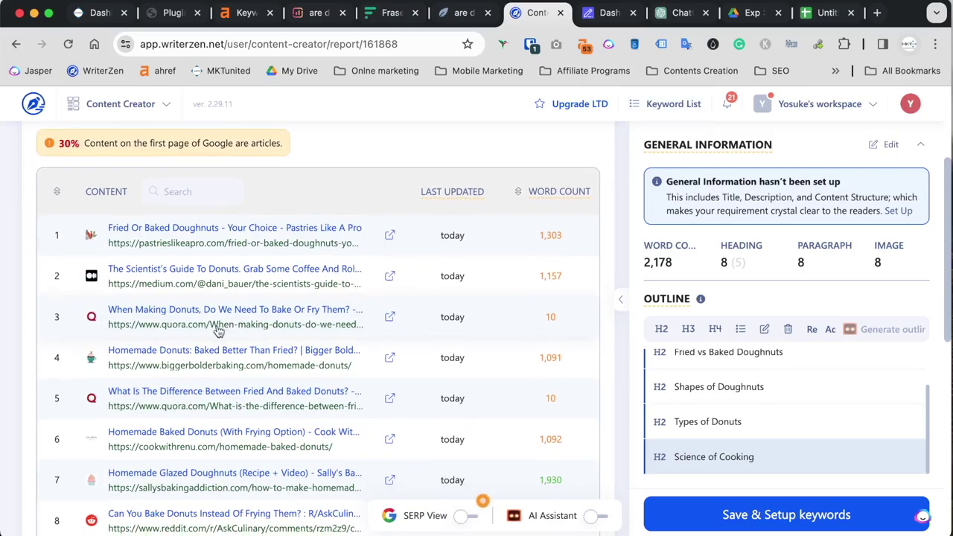
Step: Add the competitor's 'Homemade Donuts: Baked Better than Fried?' heading to the outline
click(211, 364)
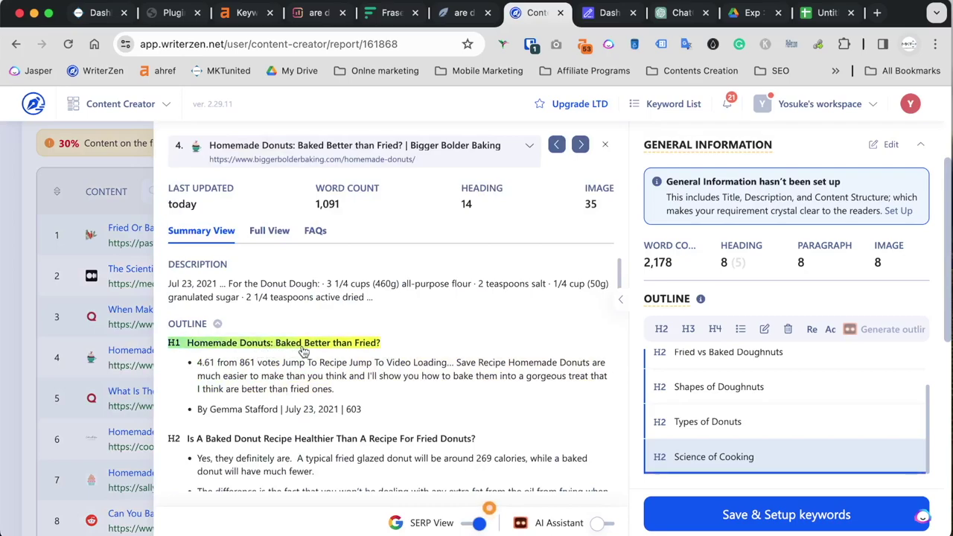
click(318, 350)
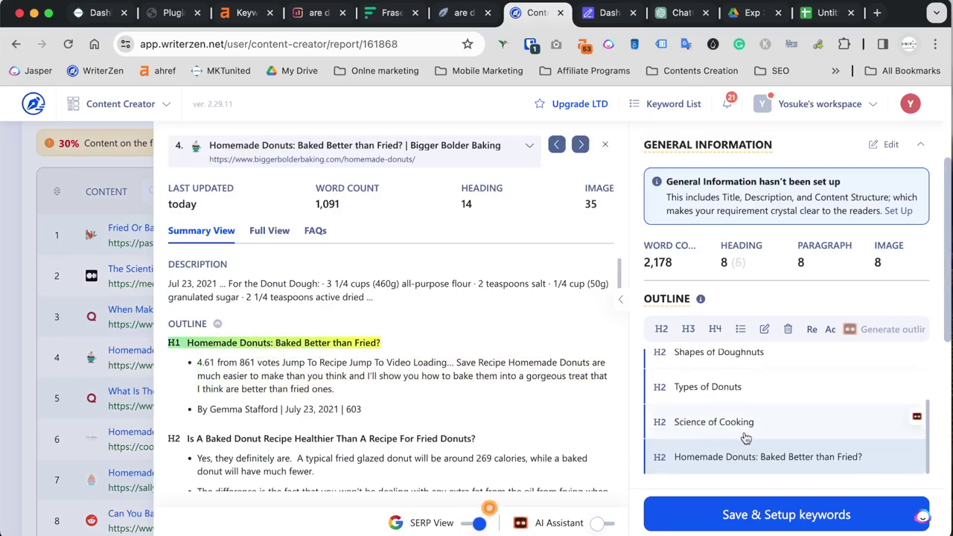
scroll(452, 406, down, 2)
scroll(452, 406, down, 2)
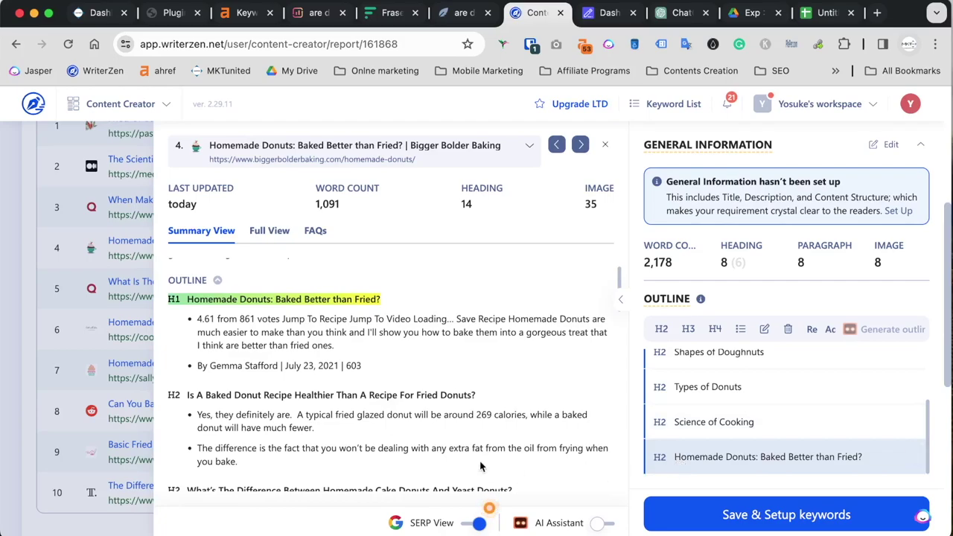
scroll(328, 403, down, 5)
scroll(709, 434, up, 2)
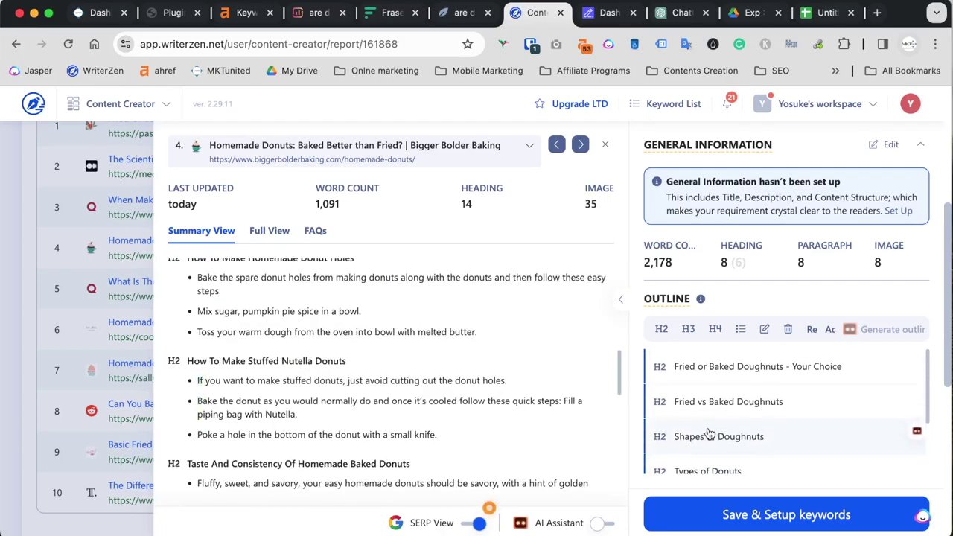
scroll(709, 435, down, 2)
mouse_move(708, 289)
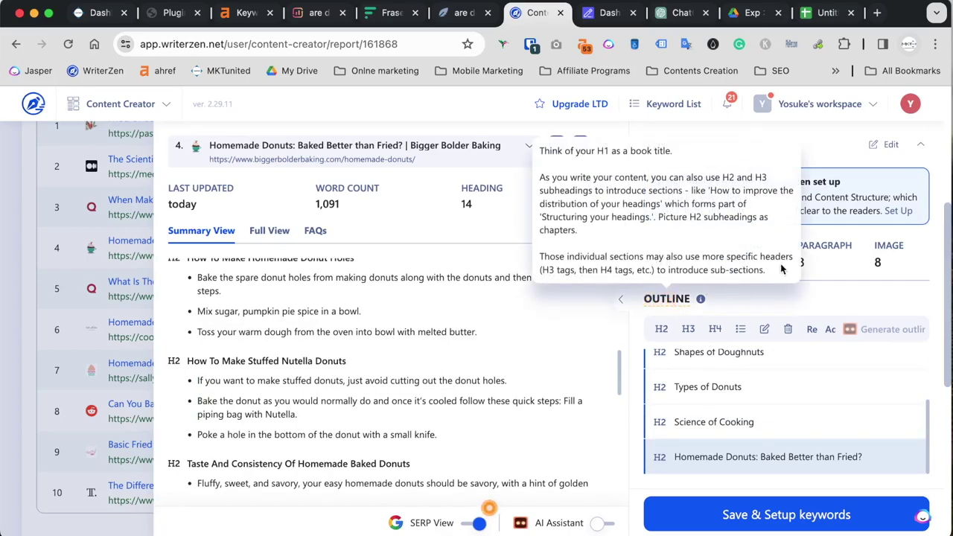
scroll(738, 403, up, 2)
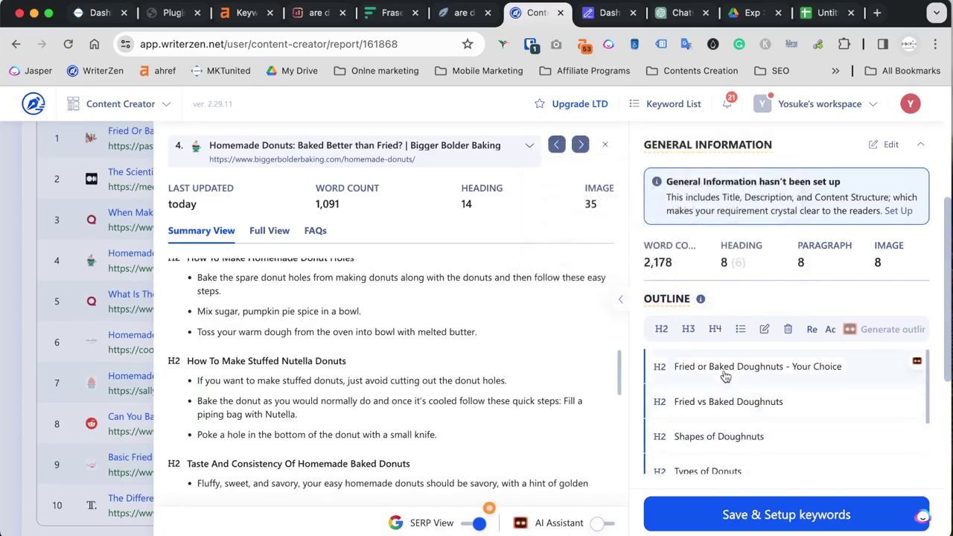
scroll(727, 407, down, 2)
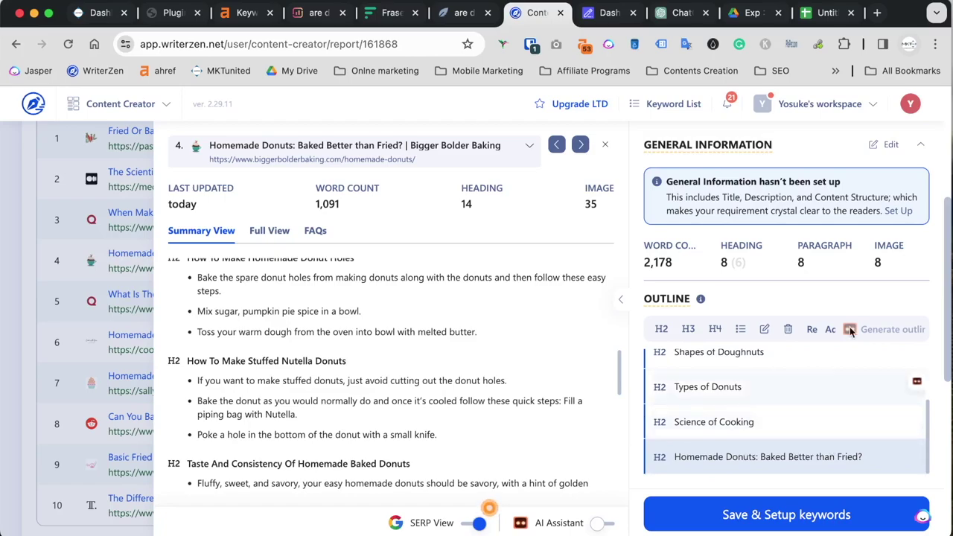
click(832, 449)
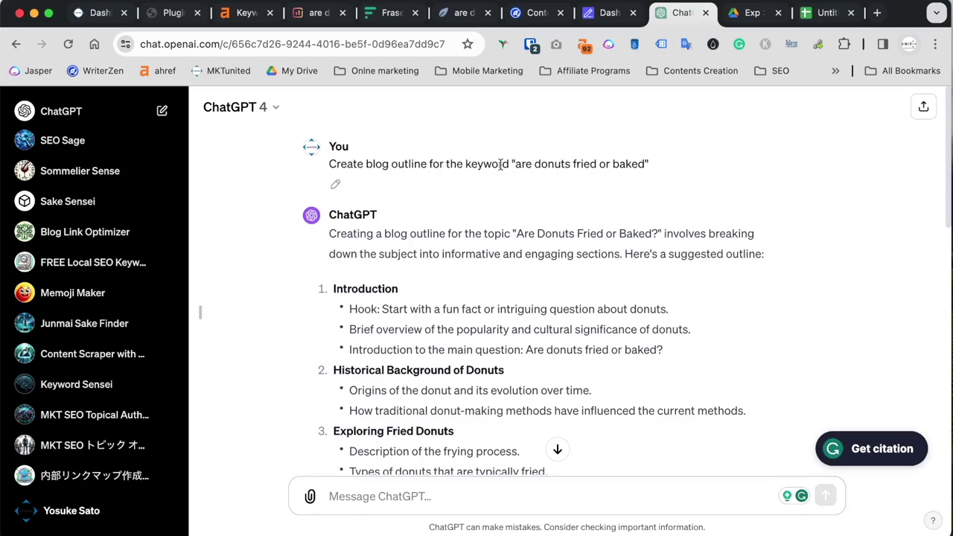
scroll(379, 278, down, 5)
scroll(450, 231, up, 3)
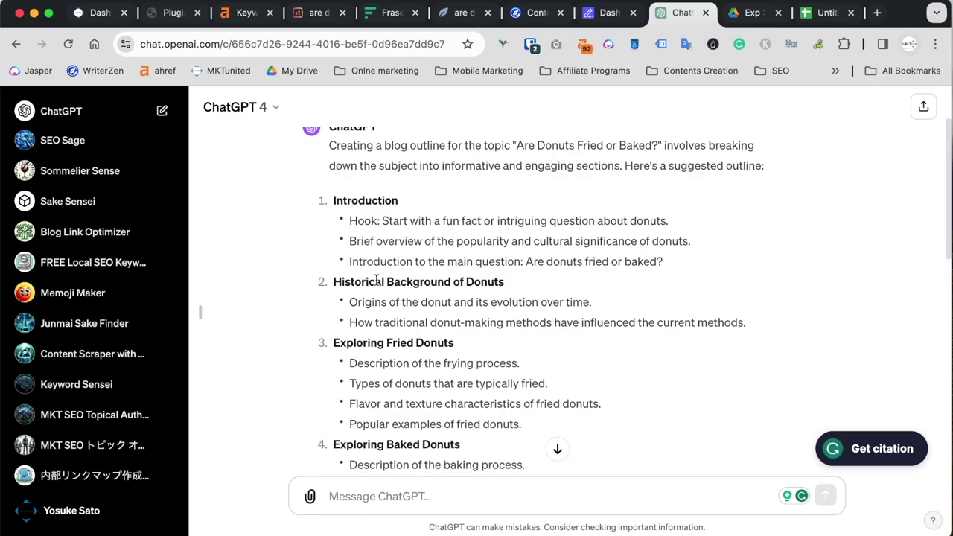
scroll(392, 345, down, 10)
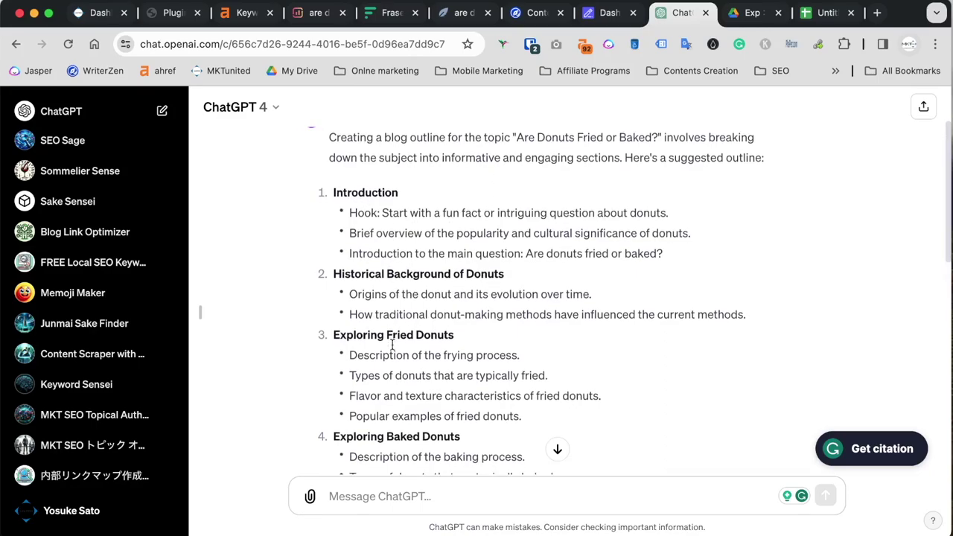
scroll(439, 342, up, 10)
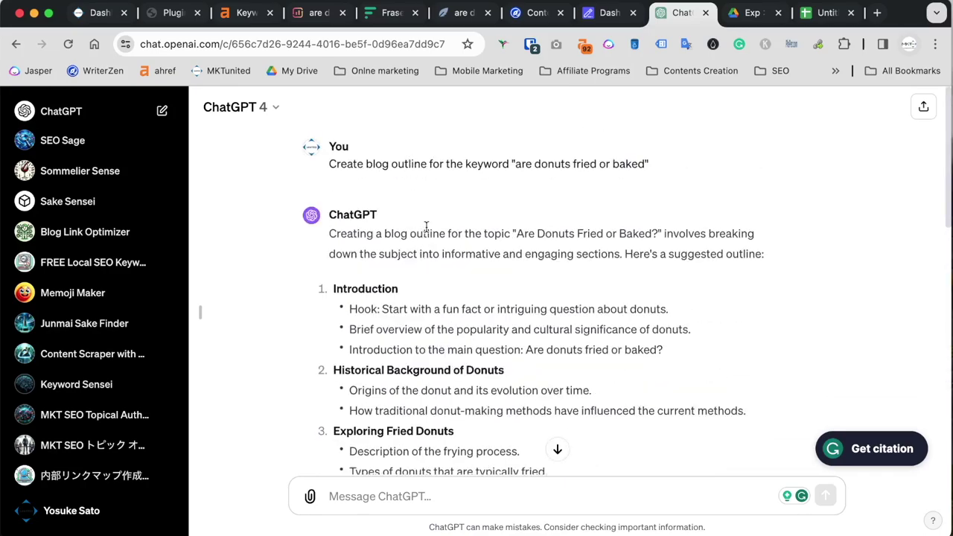
scroll(438, 298, down, 5)
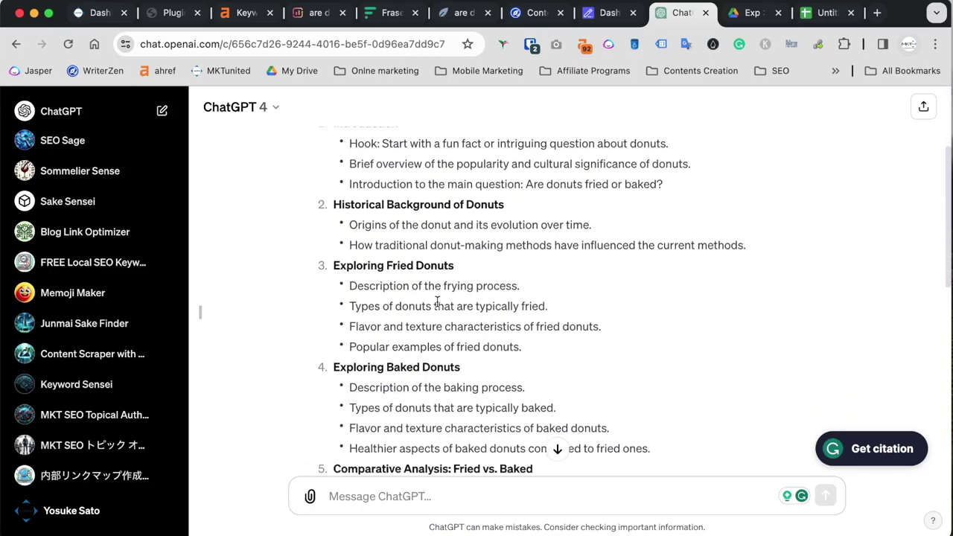
scroll(437, 300, down, 1)
scroll(437, 301, down, 12)
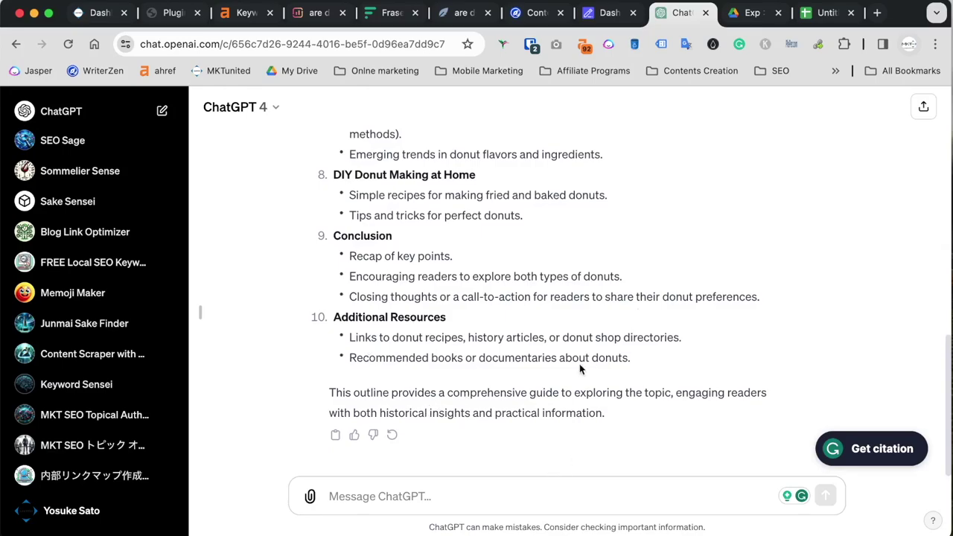
scroll(548, 305, up, 2)
scroll(551, 301, up, 15)
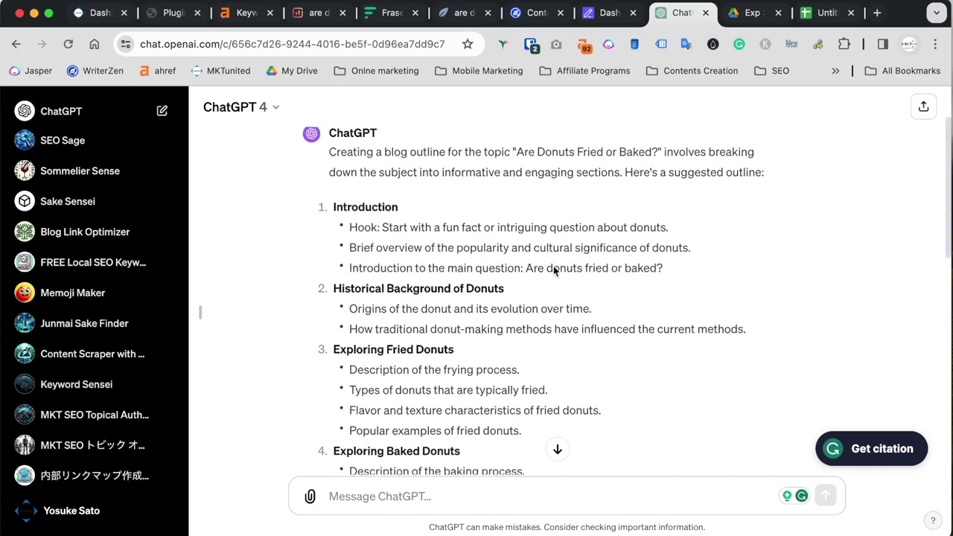
scroll(432, 318, down, 2)
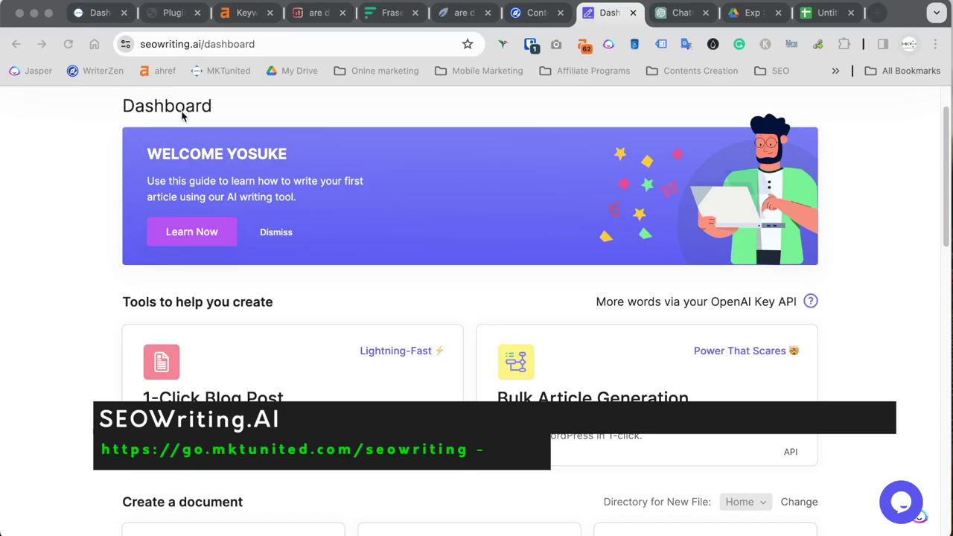
Step: Open the 1-Click Blog Post form and paste 'are donuts fried or baked' as the main keyword
scroll(89, 382, down, 1)
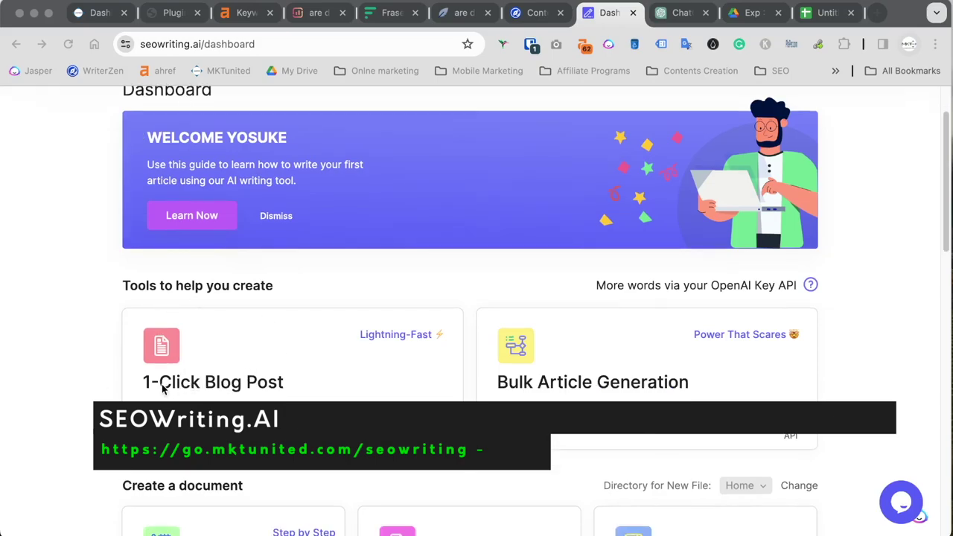
click(266, 386)
click(288, 296)
text(are donuts fried or baked)
Step: Generate an article title from the main keyword
click(752, 289)
scroll(474, 339, down, 10)
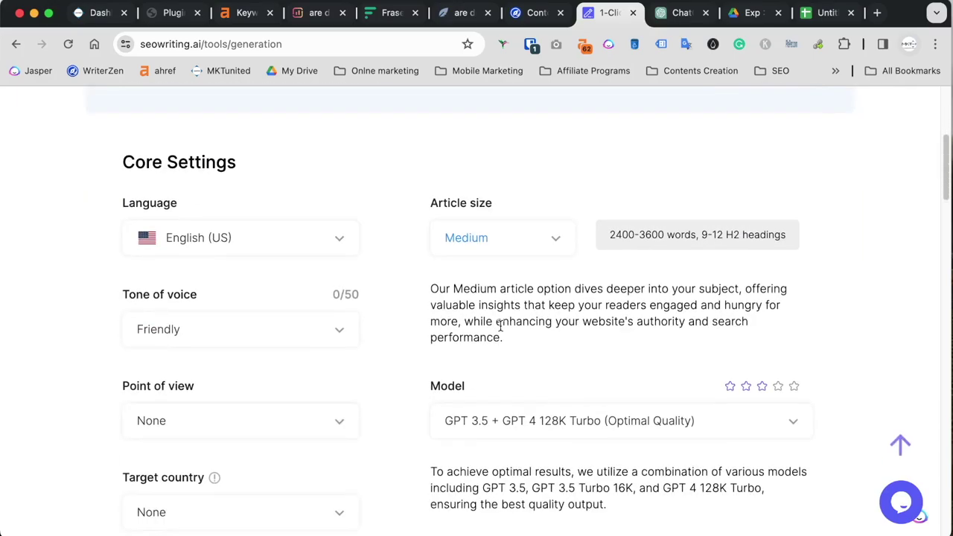
scroll(473, 339, down, 3)
scroll(434, 336, up, 7)
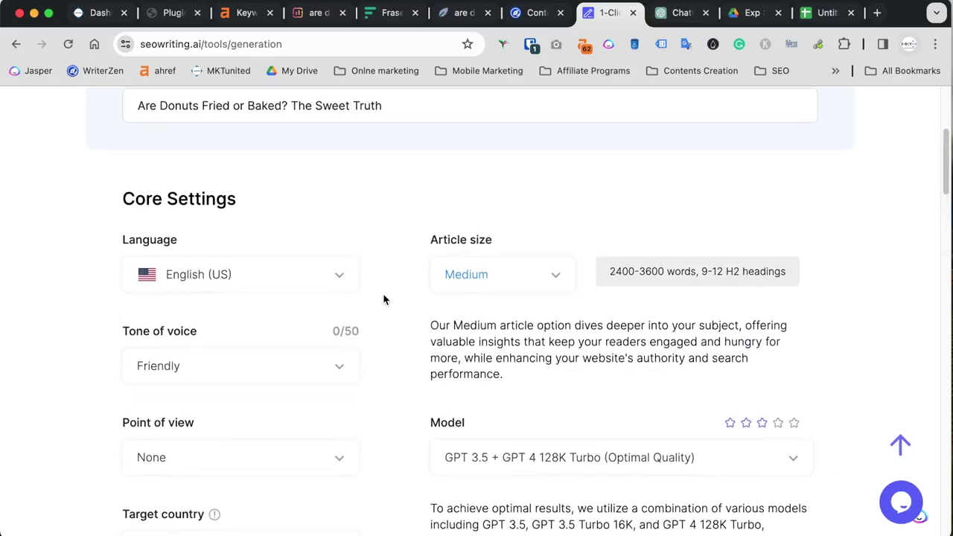
scroll(383, 293, down, 2)
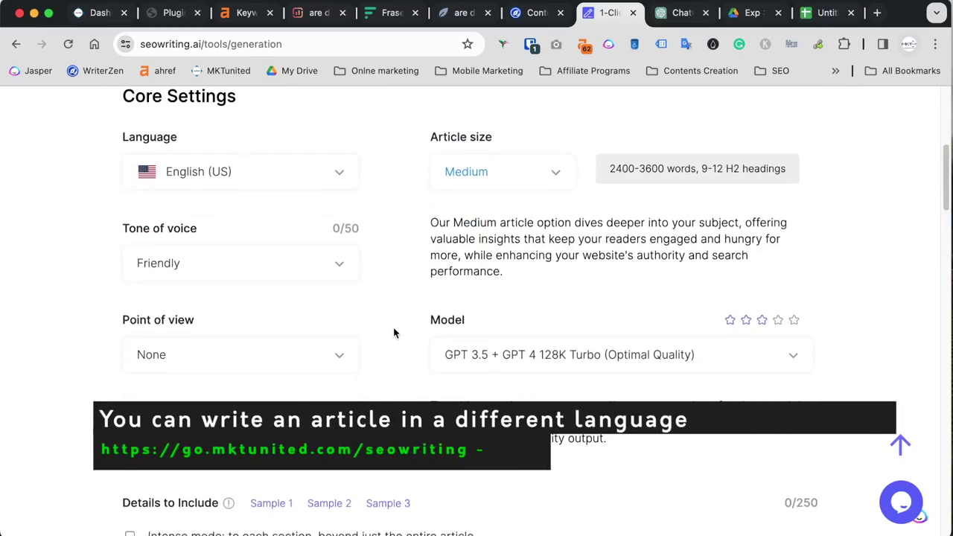
Step: Keep the language as English (US) and bring up the point-of-view options
click(200, 170)
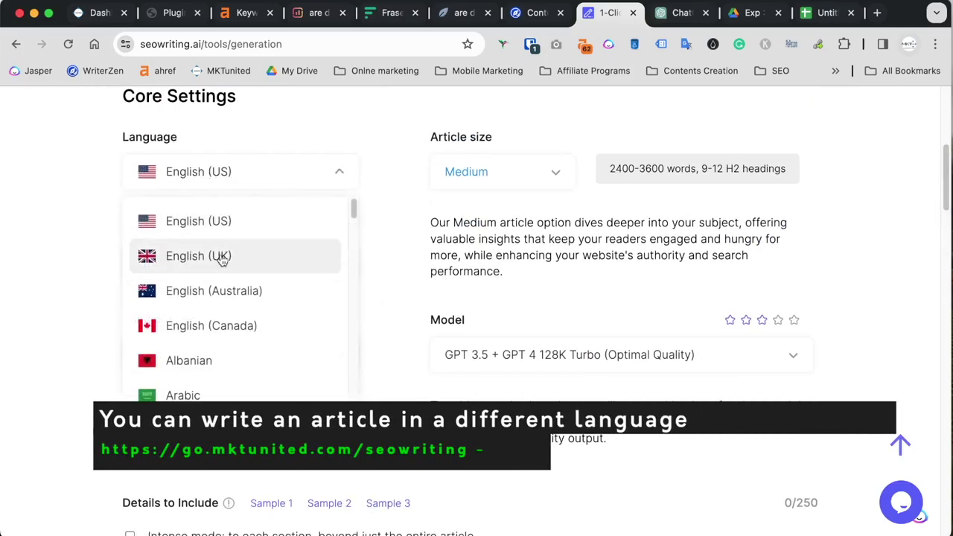
scroll(251, 341, down, 5)
scroll(245, 336, up, 5)
click(386, 220)
scroll(387, 220, up, 5)
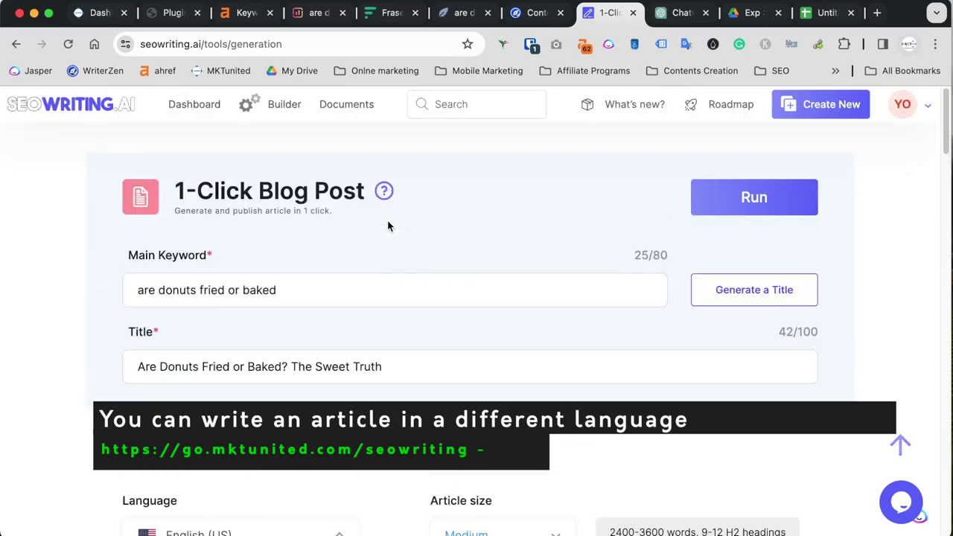
scroll(337, 400, down, 3)
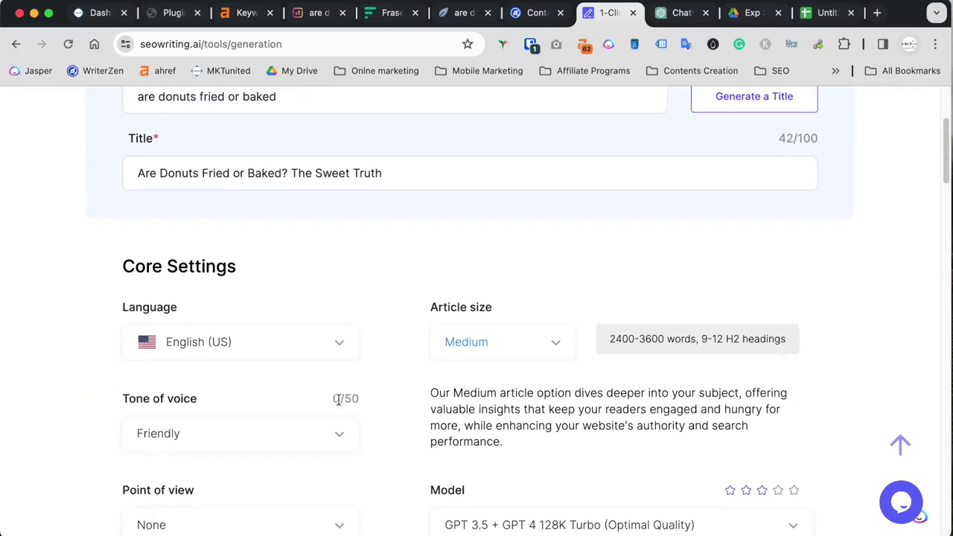
click(297, 329)
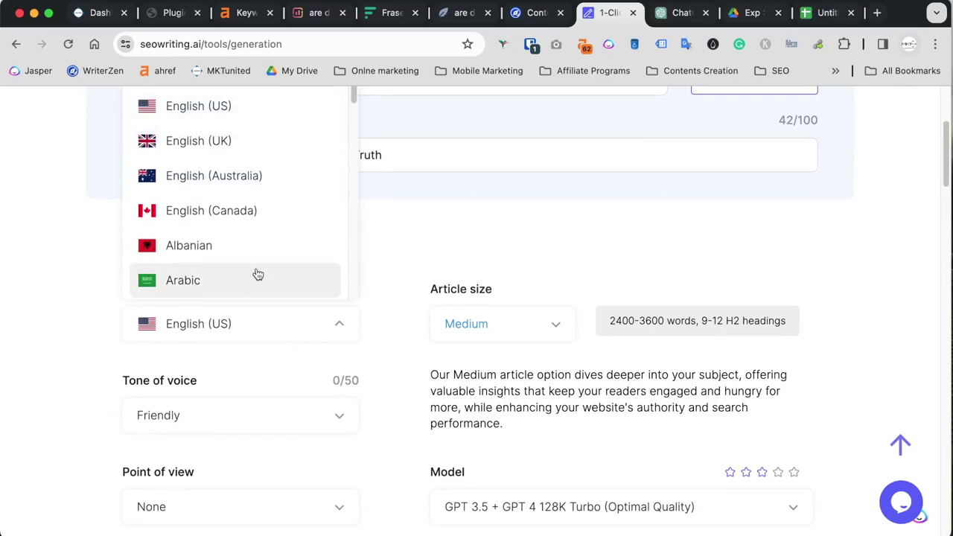
scroll(257, 275, down, 5)
click(388, 237)
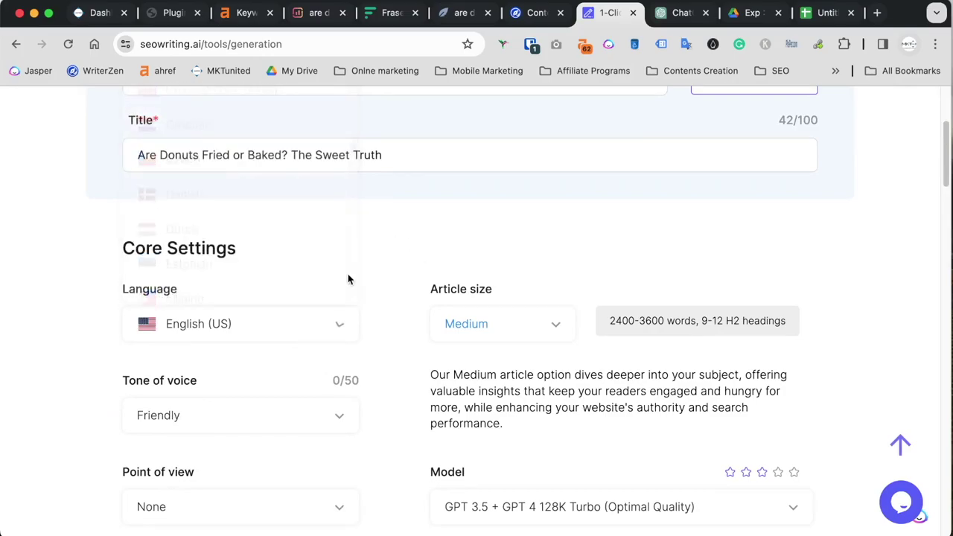
scroll(365, 320, down, 4)
scroll(369, 337, up, 3)
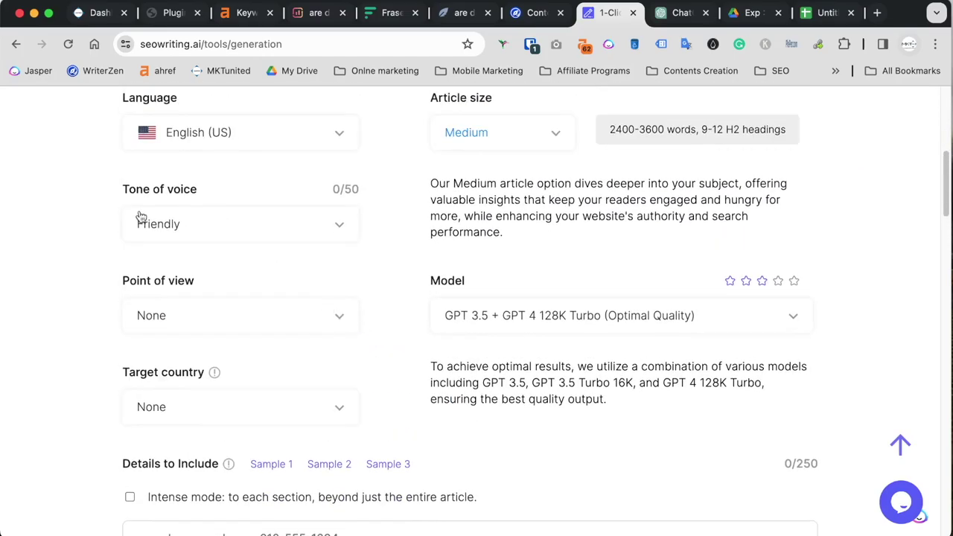
click(219, 324)
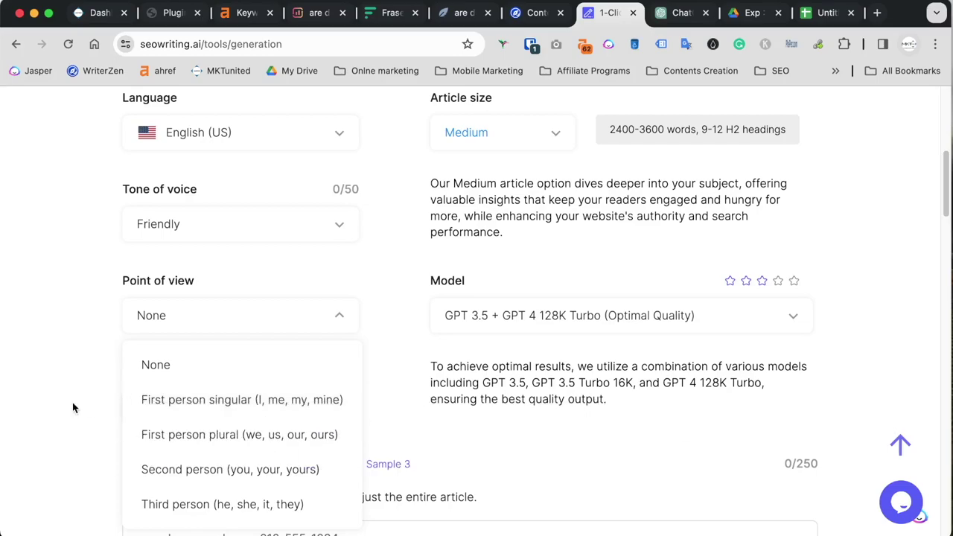
Step: Choose United States from the Target country list
scroll(173, 403, down, 1)
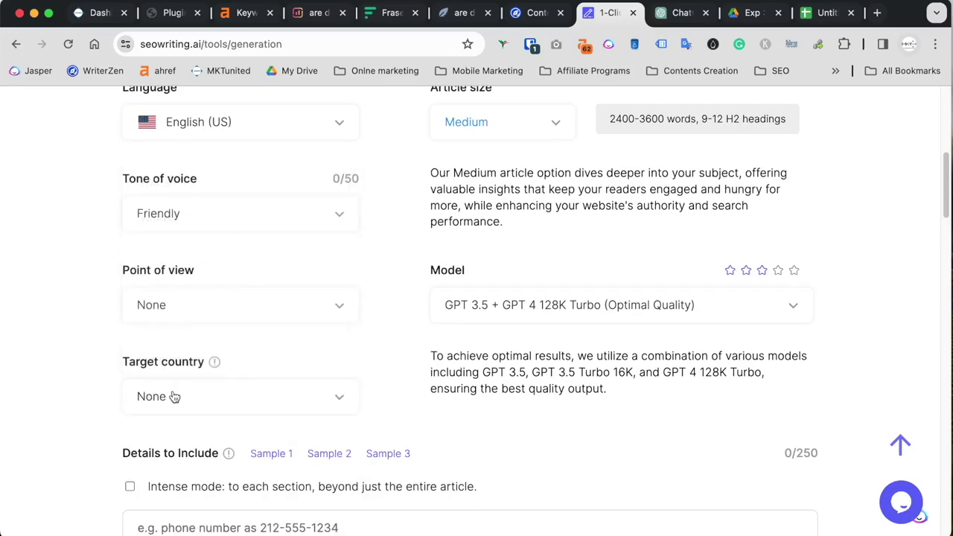
click(228, 403)
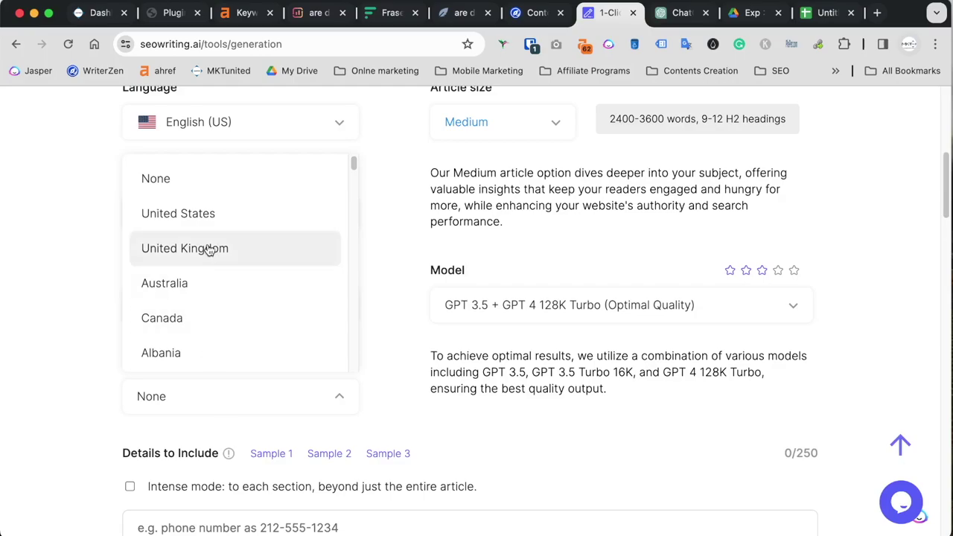
scroll(235, 294, down, 1)
scroll(236, 294, down, 5)
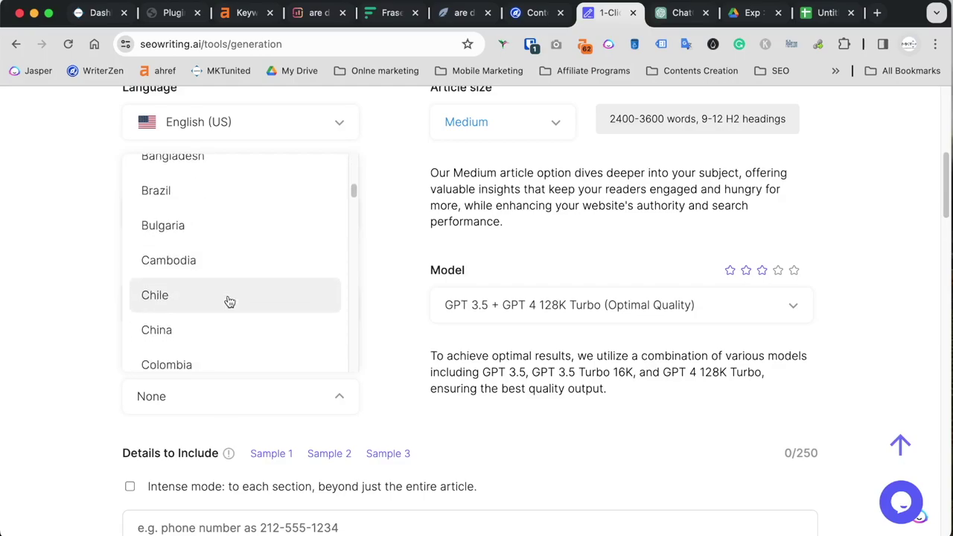
scroll(234, 296, up, 10)
scroll(117, 325, down, 6)
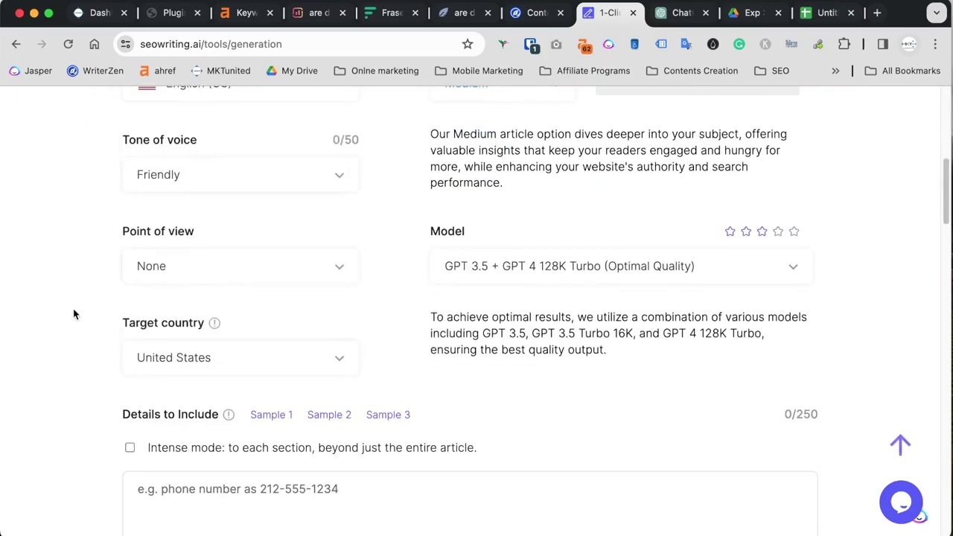
scroll(110, 173, up, 1)
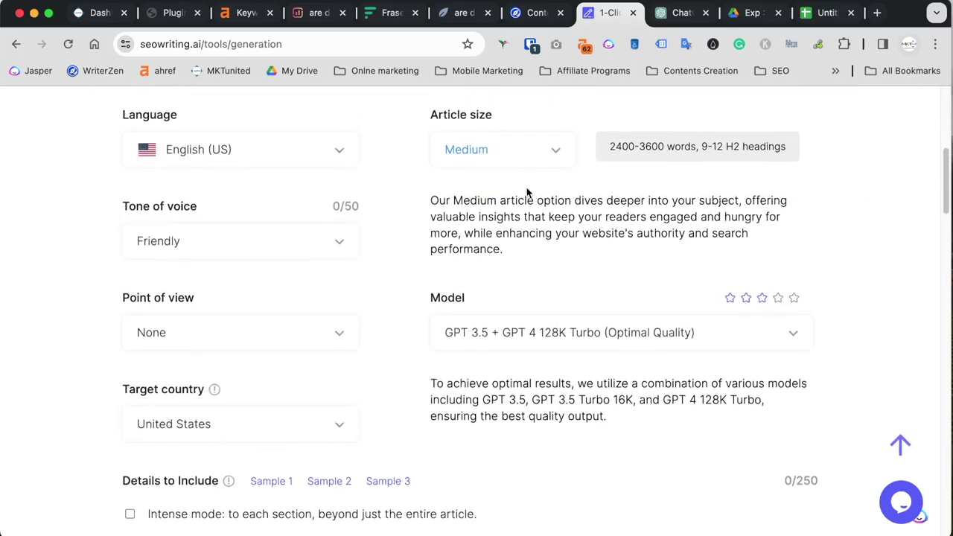
click(509, 147)
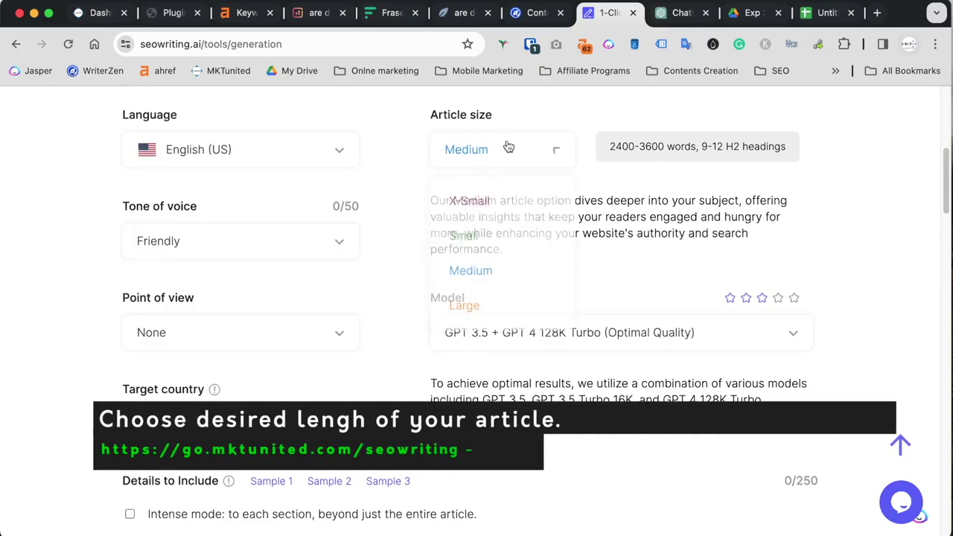
click(608, 212)
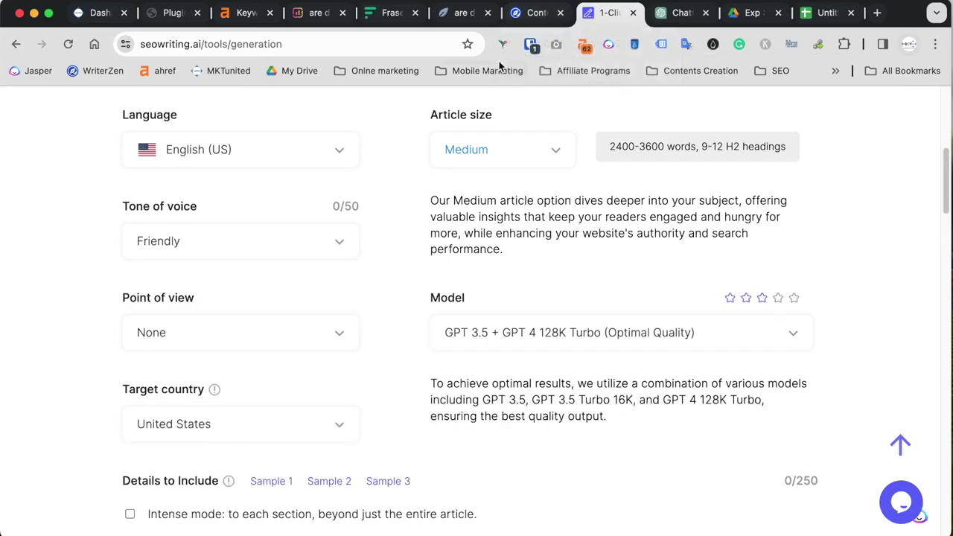
scroll(446, 310, down, 1)
scroll(430, 286, down, 1)
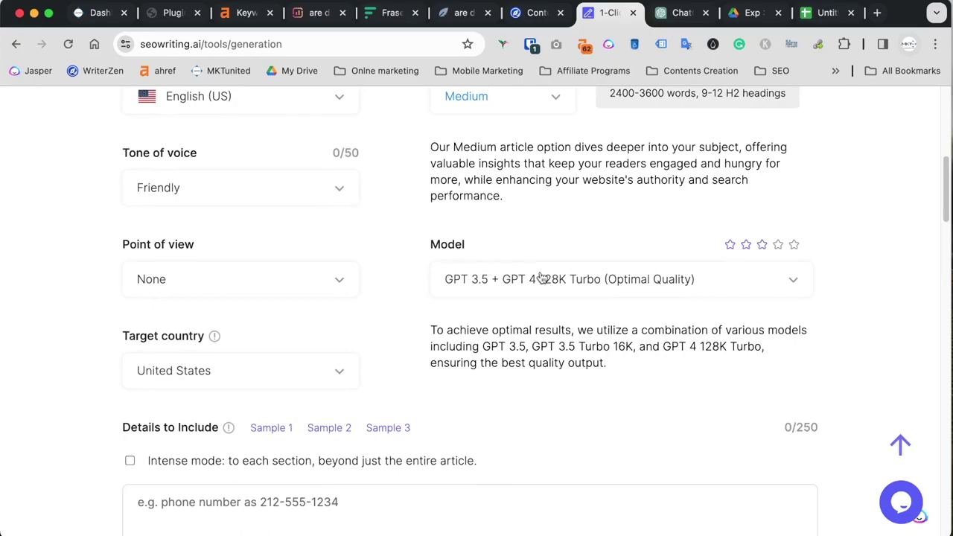
click(592, 278)
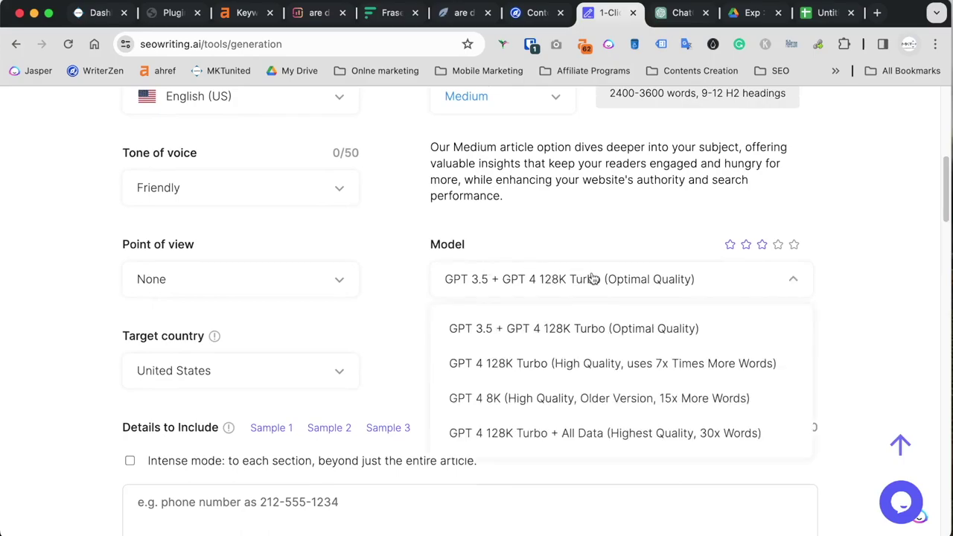
click(524, 278)
click(523, 278)
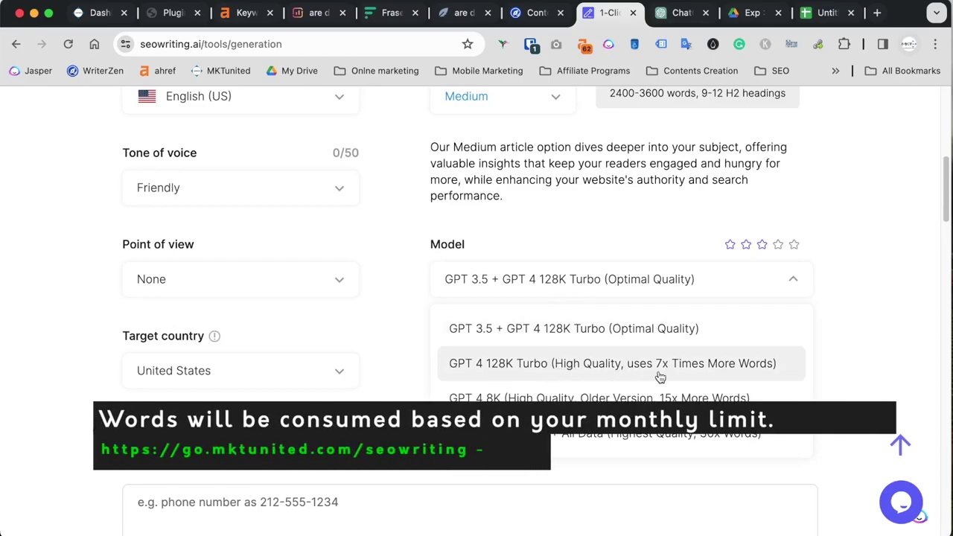
click(633, 330)
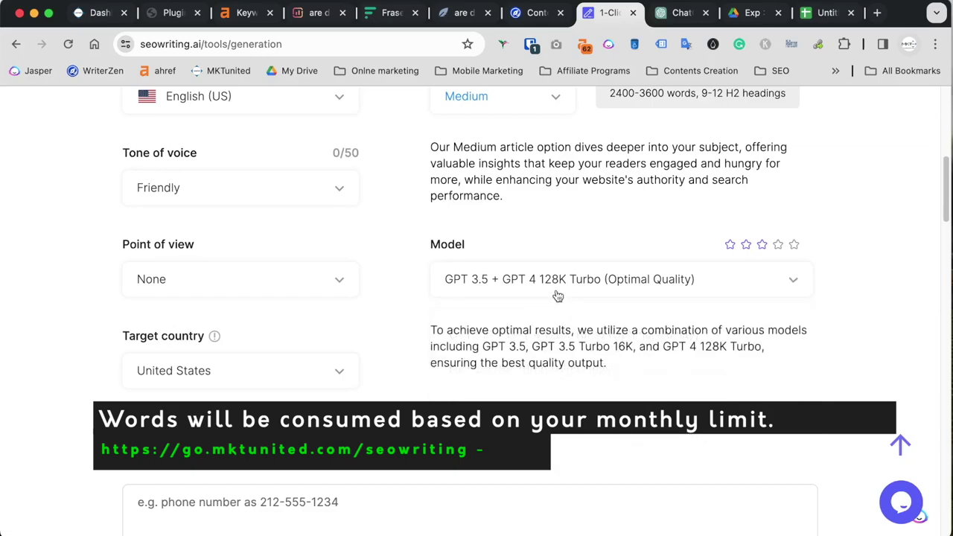
scroll(428, 356, down, 5)
scroll(312, 349, up, 2)
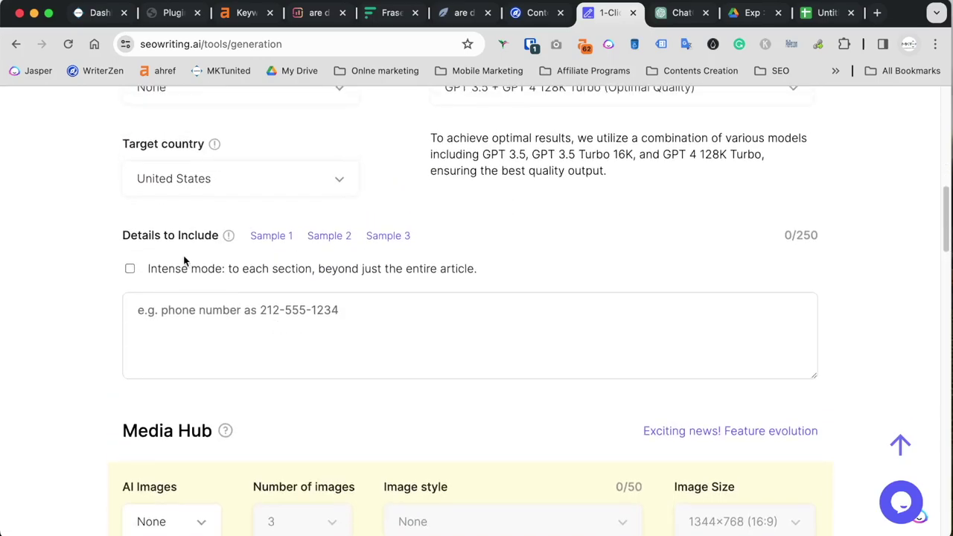
click(248, 340)
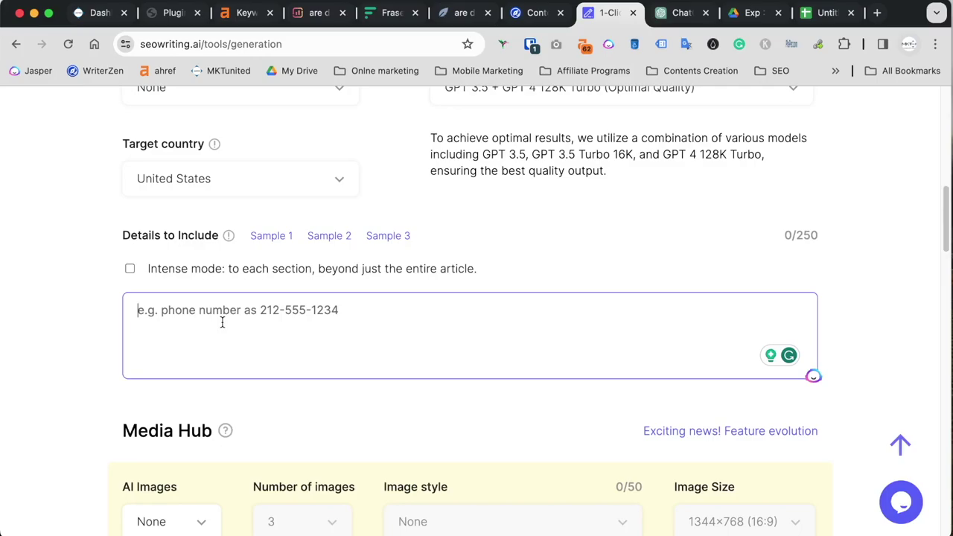
scroll(223, 321, down, 1)
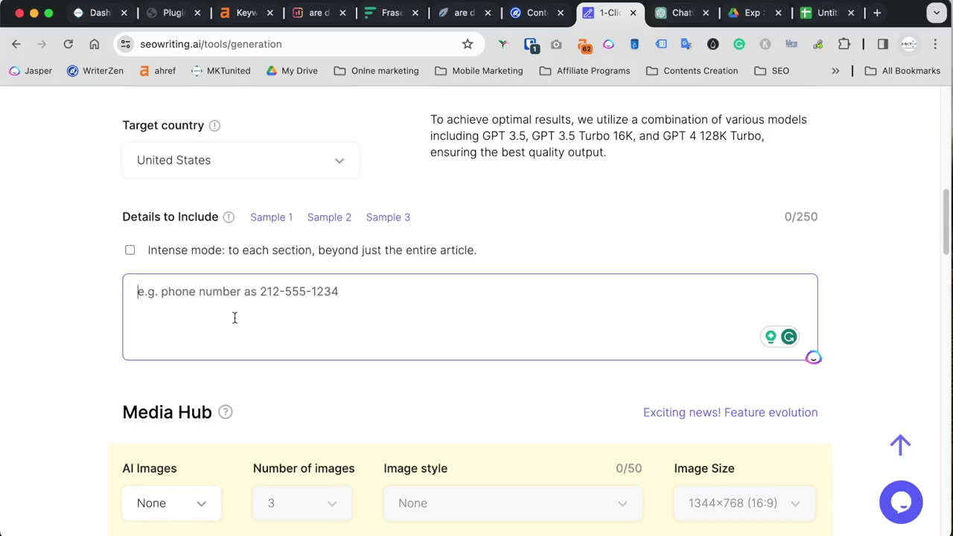
Step: Turn on AI images with 3 images and enable an embedded YouTube video
scroll(234, 318, down, 6)
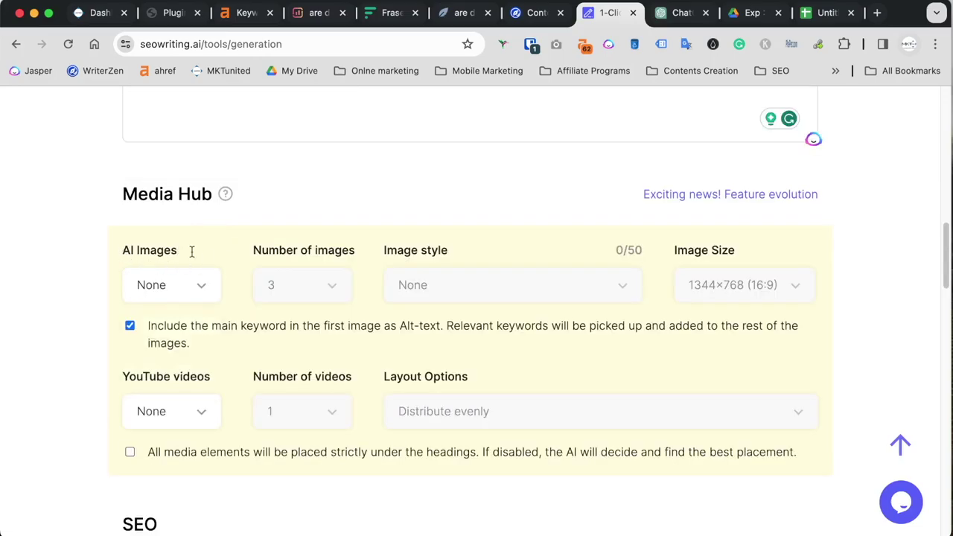
click(201, 285)
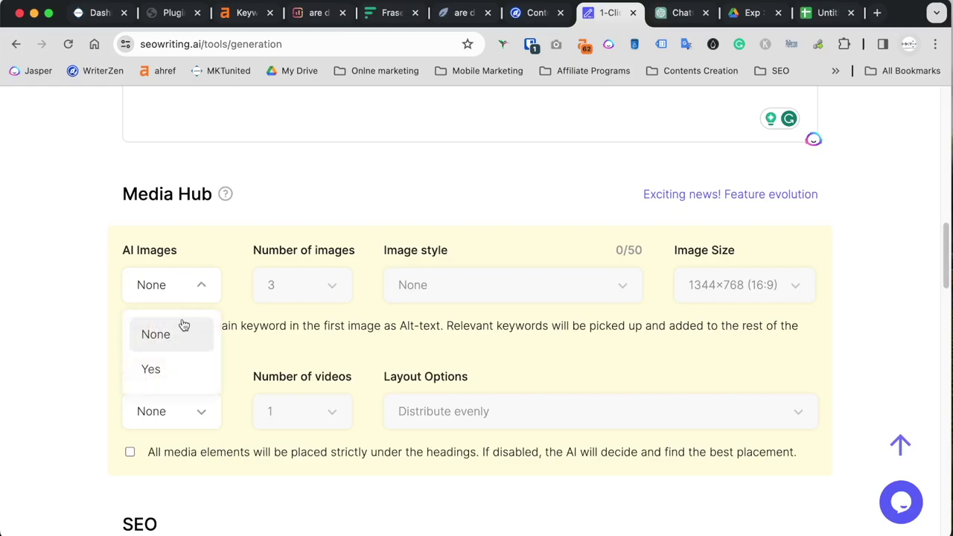
click(183, 366)
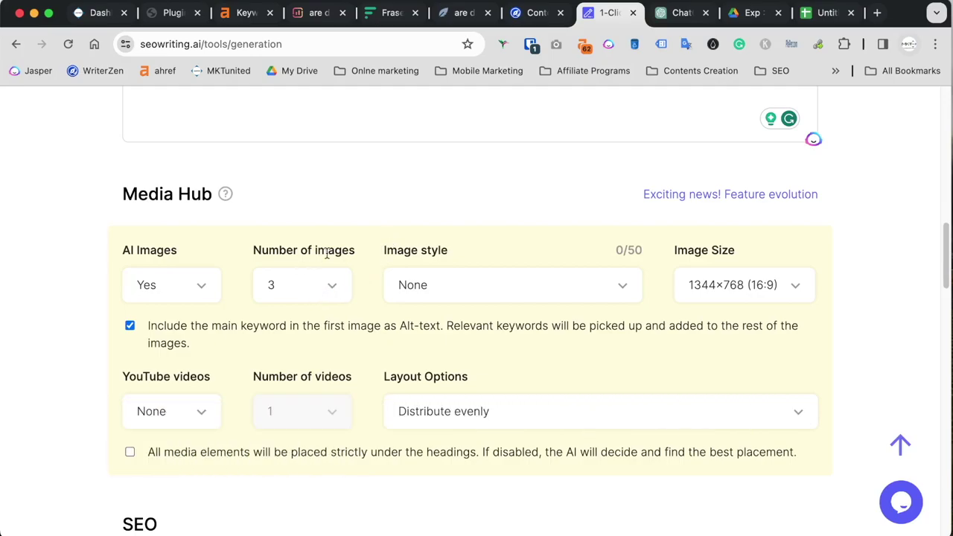
click(333, 288)
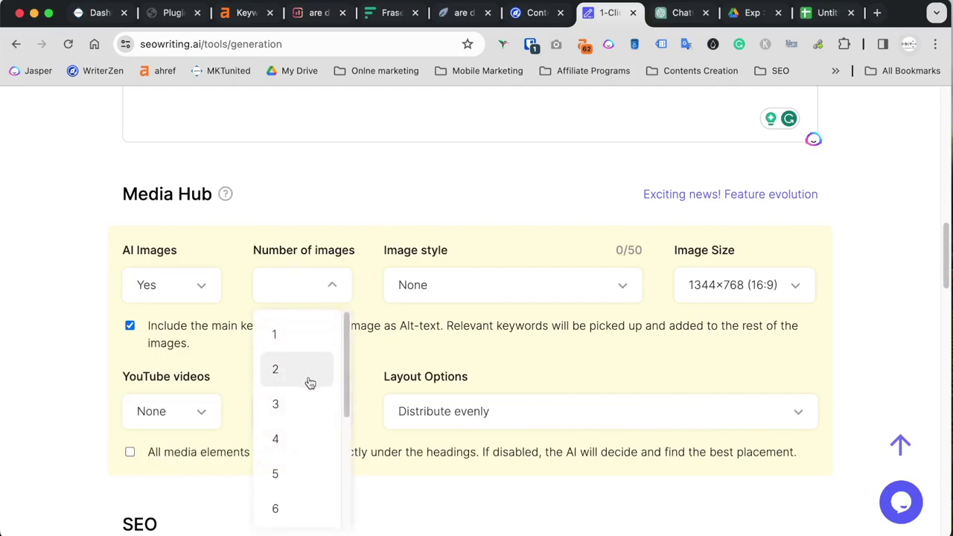
click(305, 412)
click(444, 287)
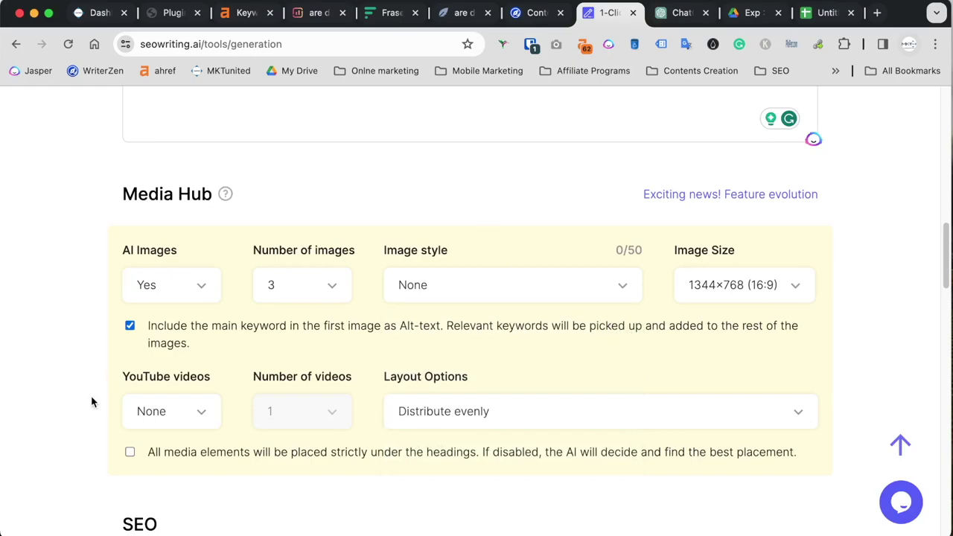
scroll(93, 402, down, 2)
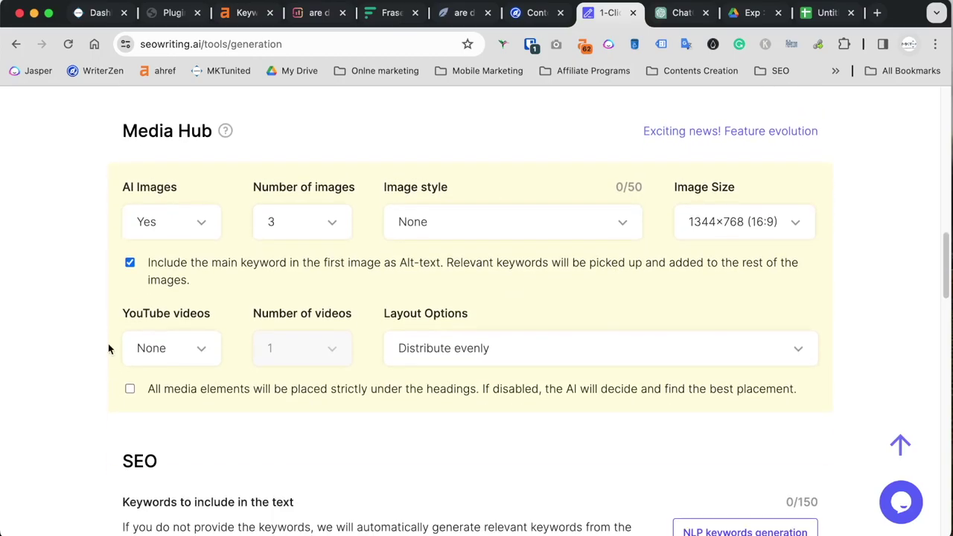
click(168, 356)
click(158, 418)
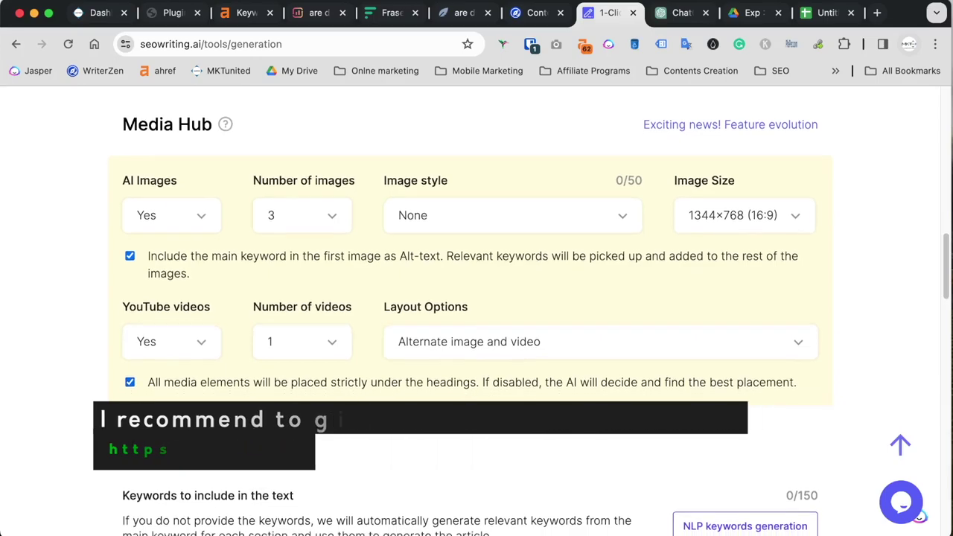
Step: Auto-fill 'Keywords to include' with nine NLP keywords, such as 'fried vs baked donuts'
scroll(186, 353, down, 5)
click(269, 336)
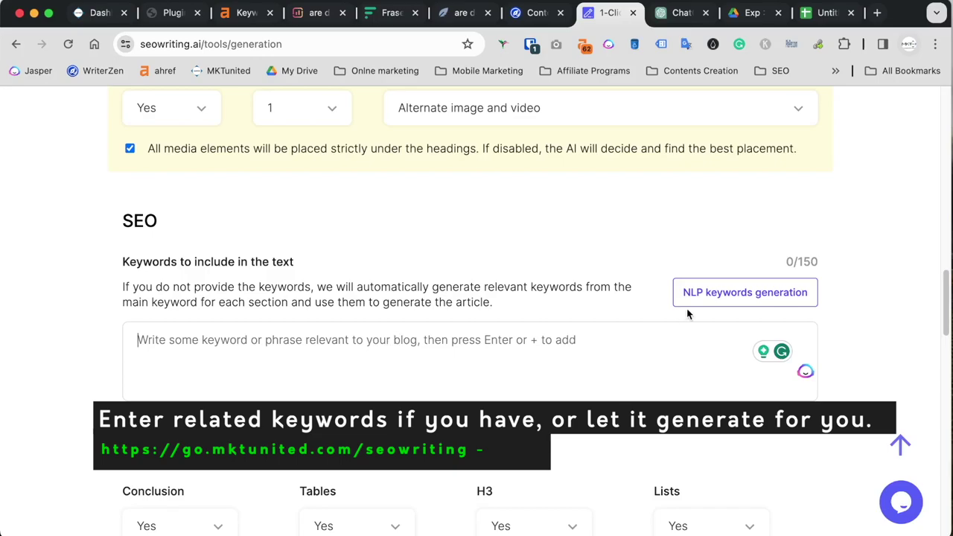
click(712, 299)
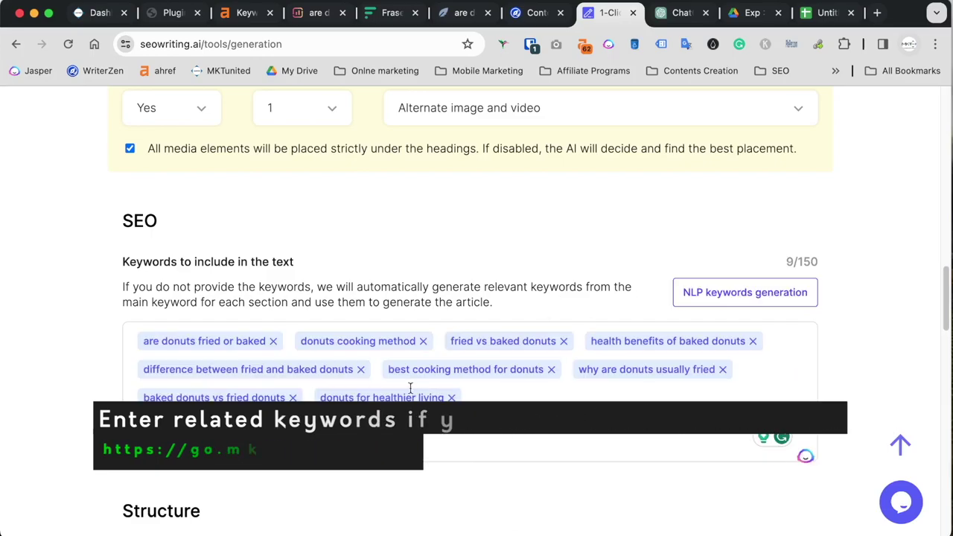
scroll(228, 286, down, 5)
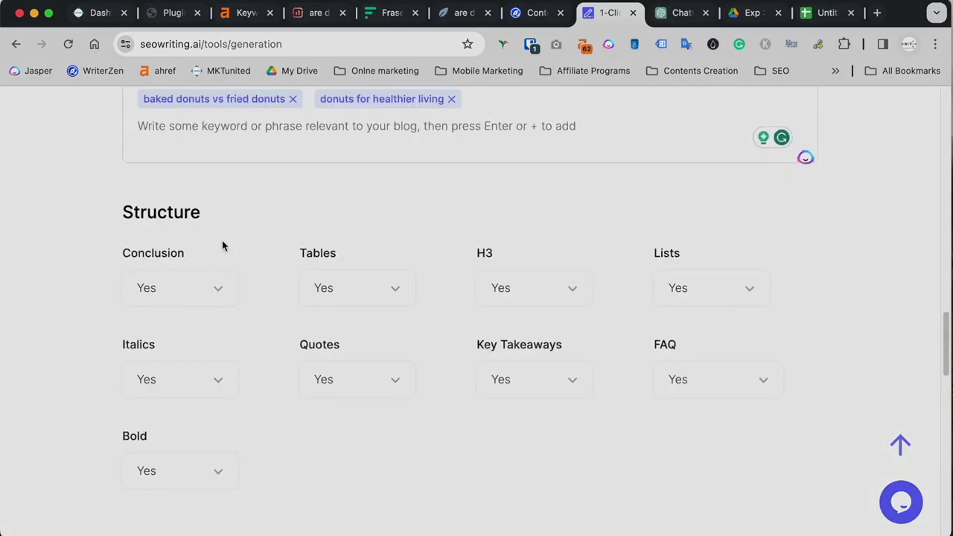
scroll(228, 247, down, 2)
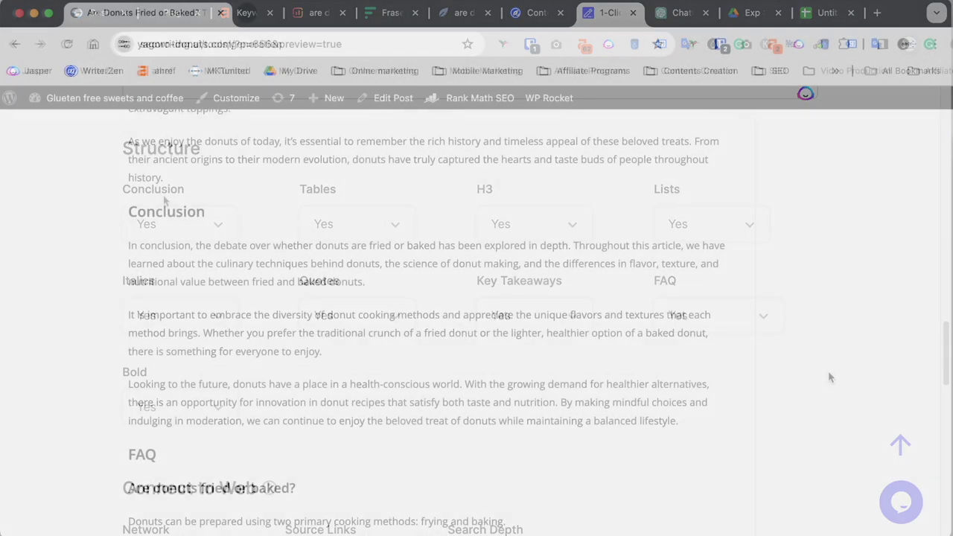
scroll(828, 371, down, 1)
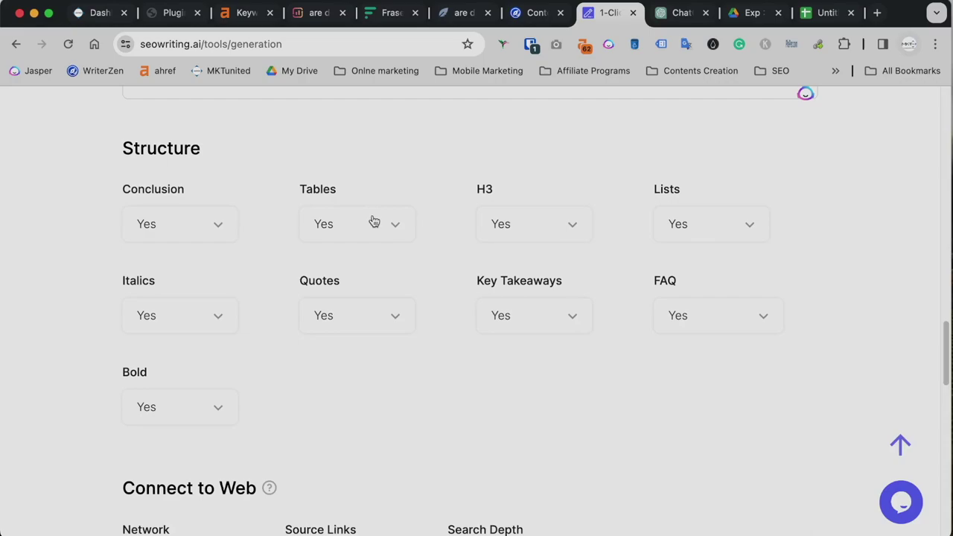
click(378, 224)
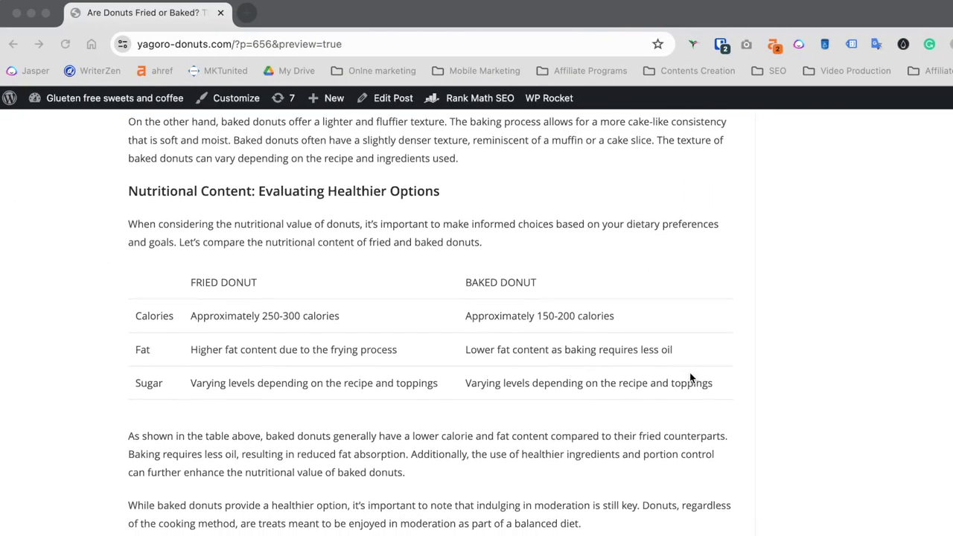
scroll(689, 379, down, 2)
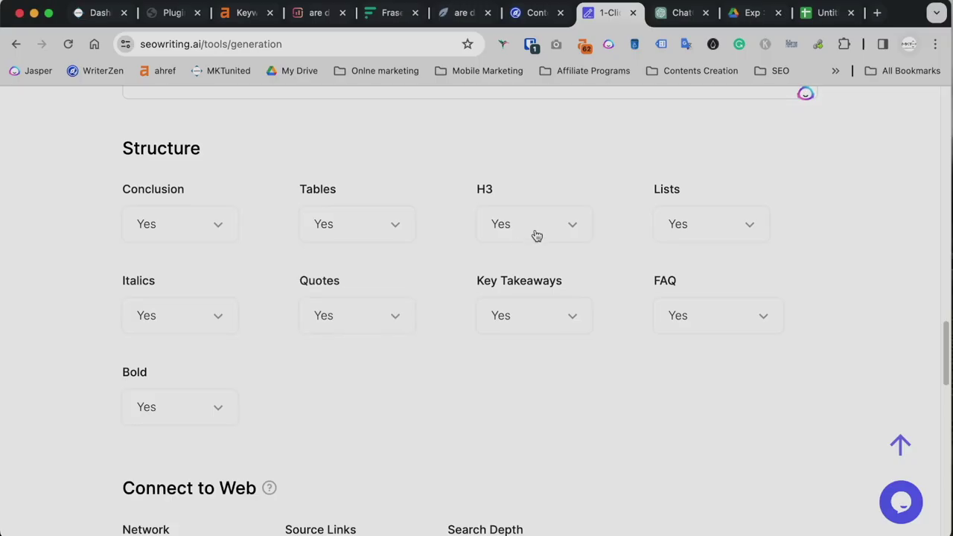
click(535, 234)
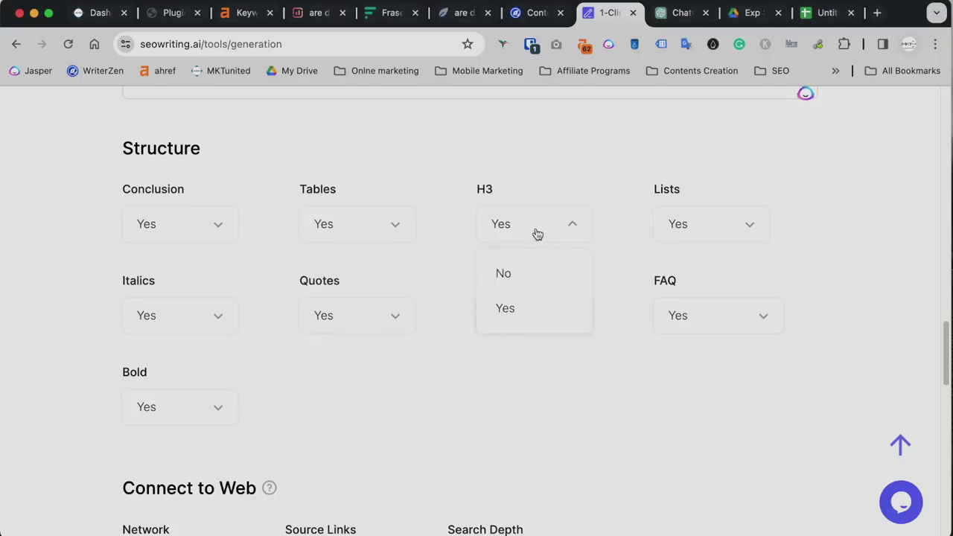
click(526, 286)
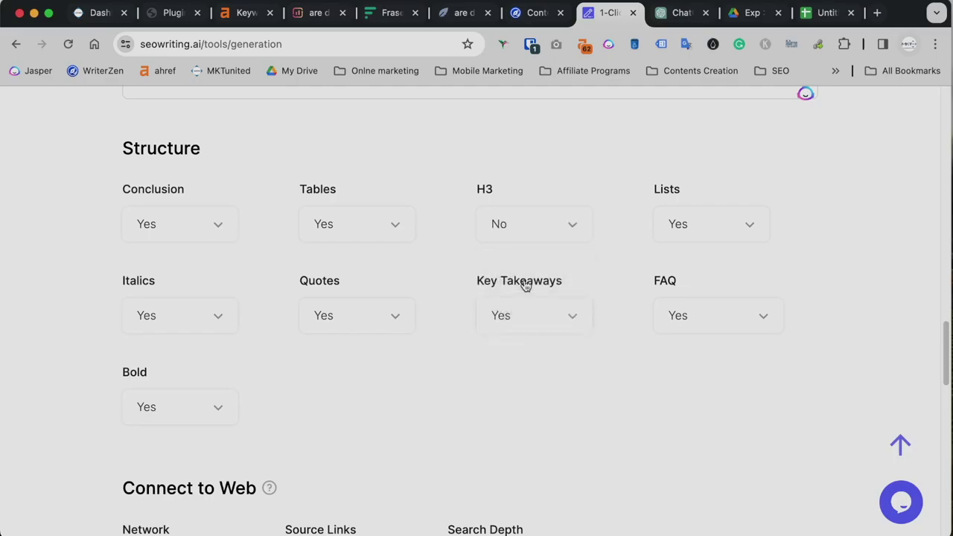
click(525, 233)
click(530, 309)
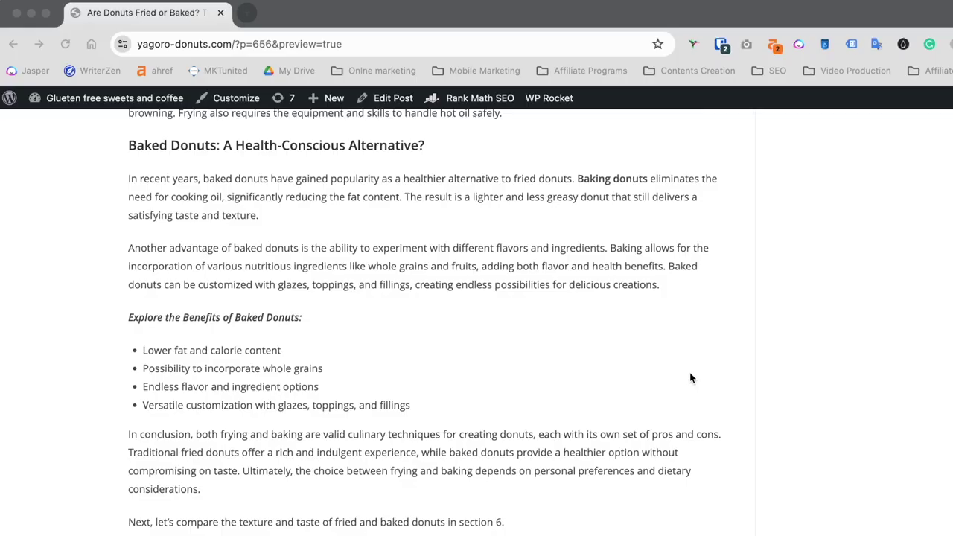
scroll(689, 372, down, 1)
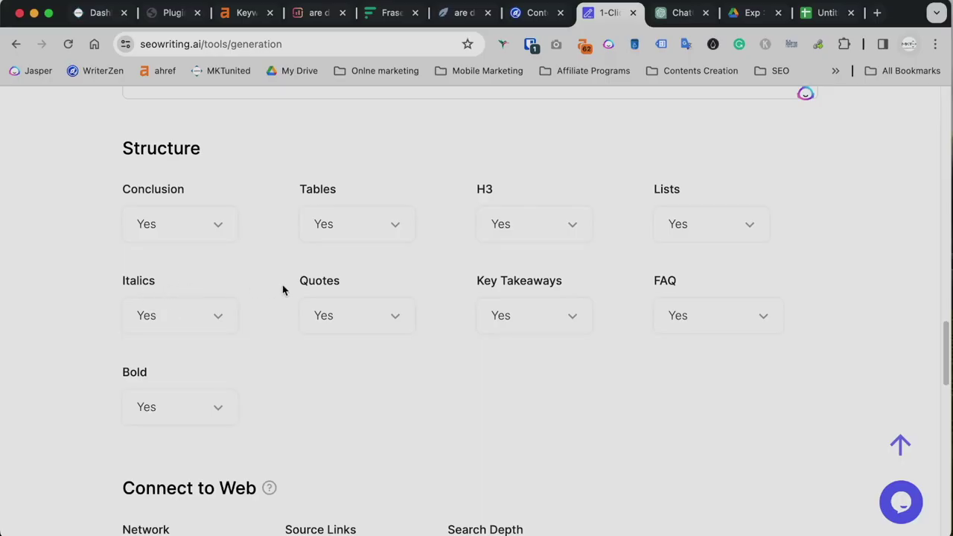
click(172, 322)
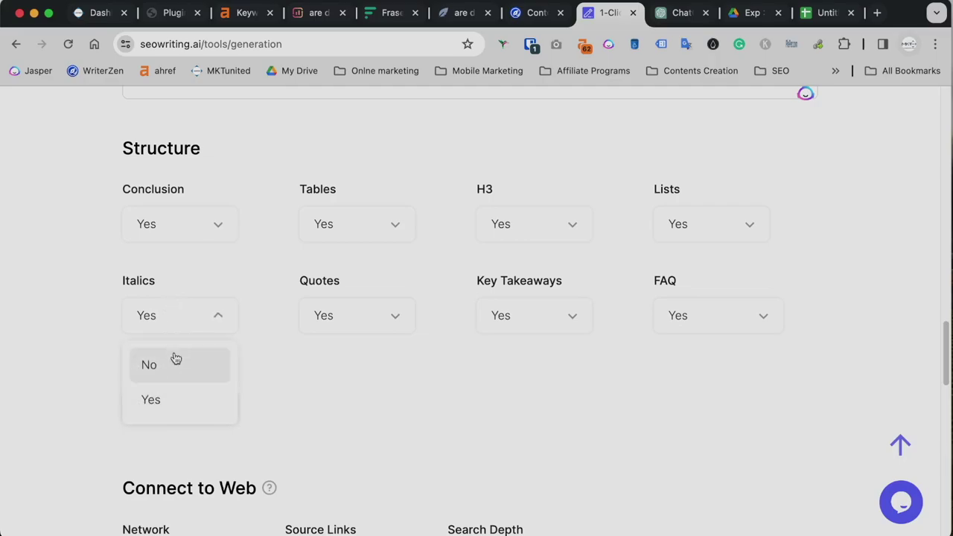
click(187, 281)
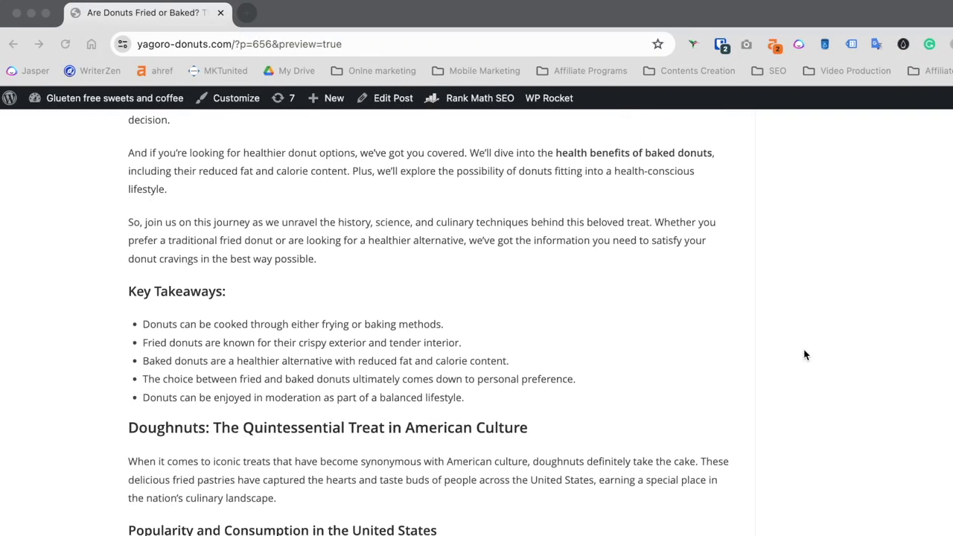
scroll(805, 355, down, 1)
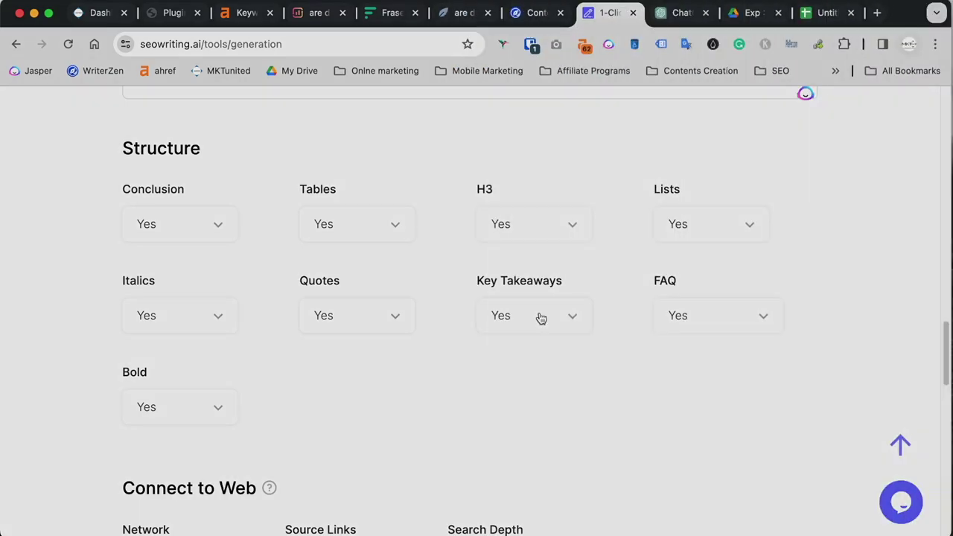
click(542, 318)
click(541, 405)
click(693, 317)
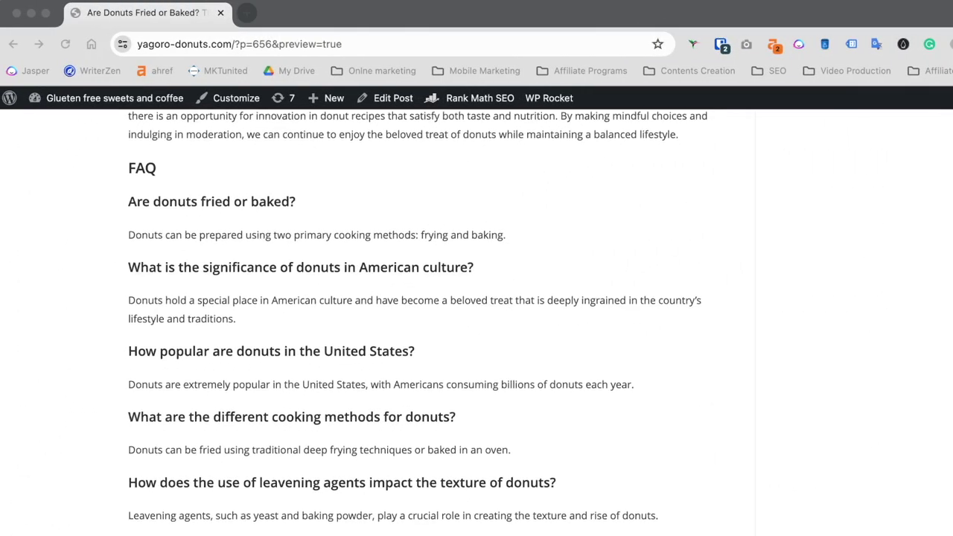
scroll(418, 314, down, 2)
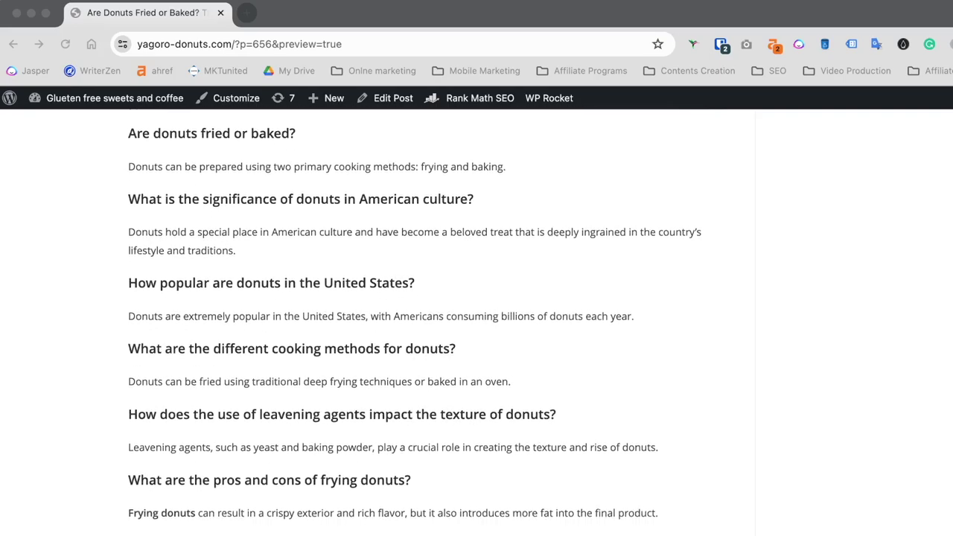
scroll(418, 314, down, 6)
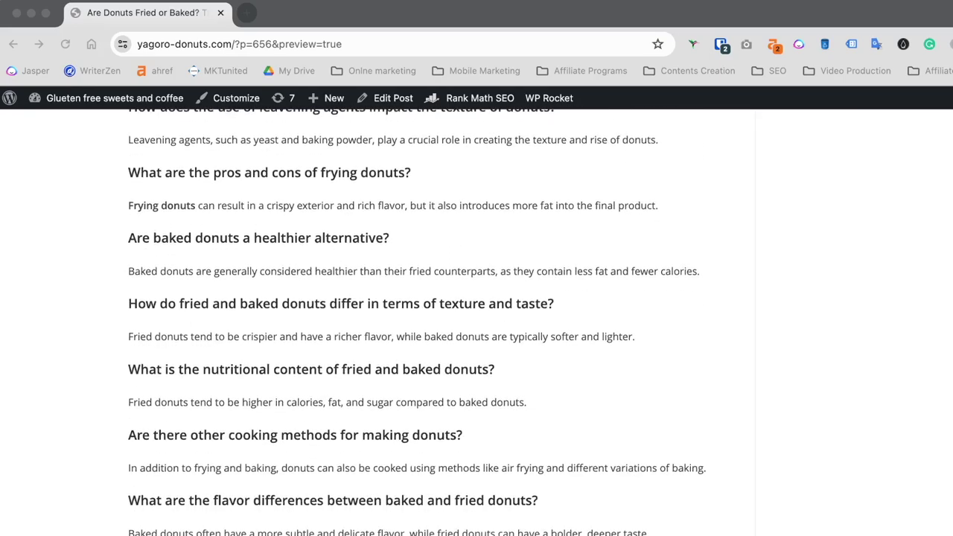
scroll(418, 314, down, 3)
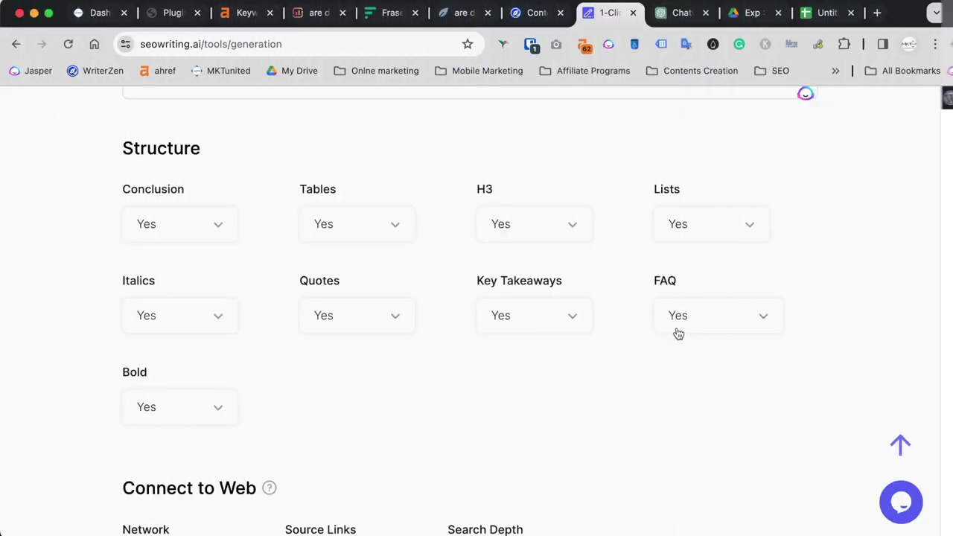
click(679, 334)
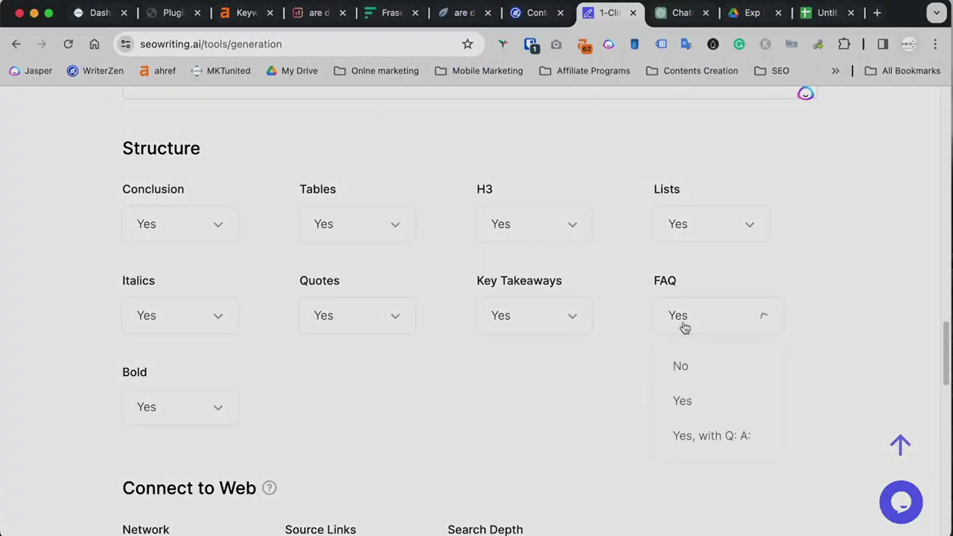
click(589, 398)
scroll(353, 362, down, 3)
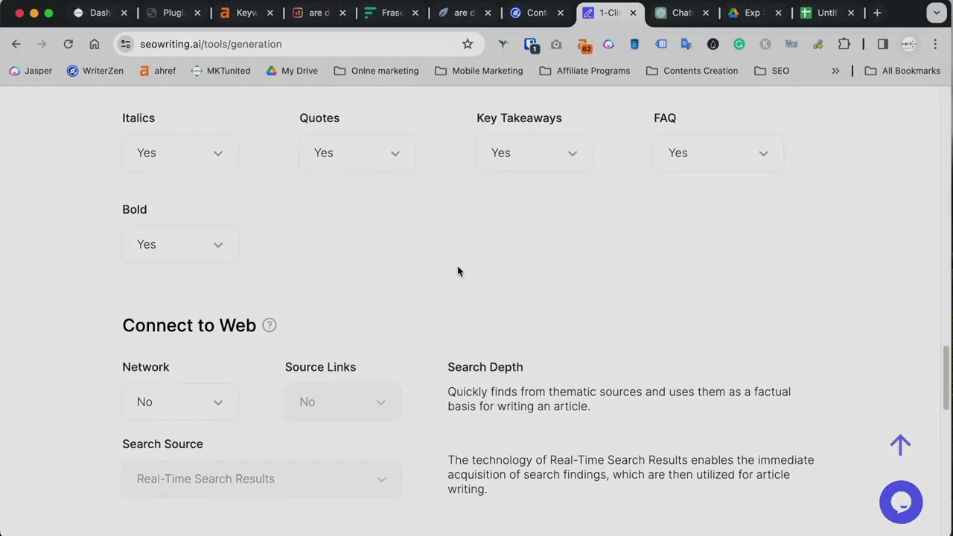
scroll(259, 323, down, 3)
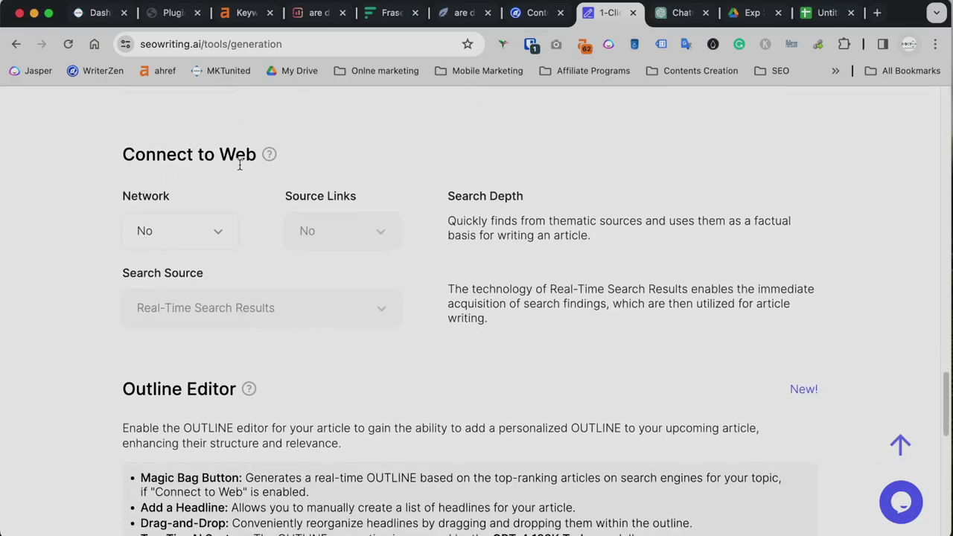
Step: Set Connect to Web Network to Yes and Source Links to Yes
click(190, 231)
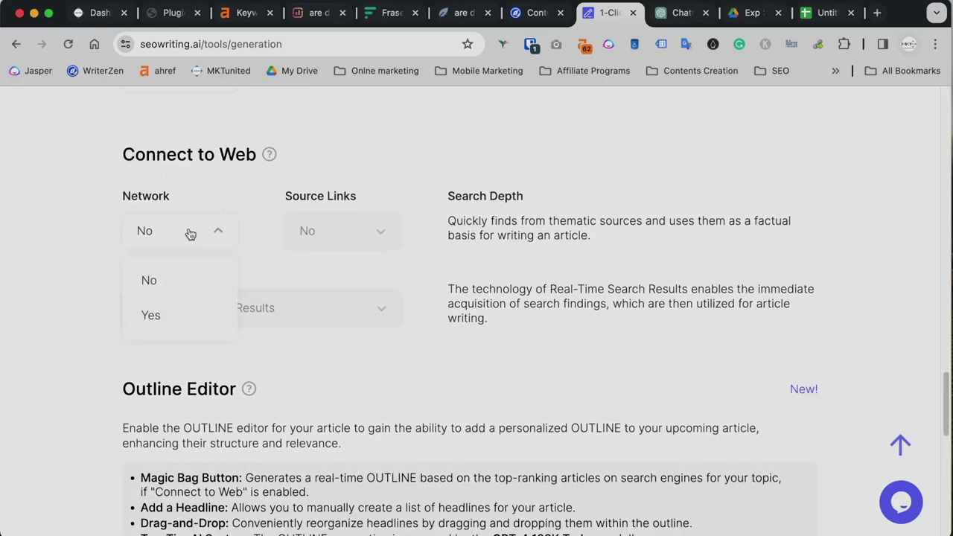
click(152, 315)
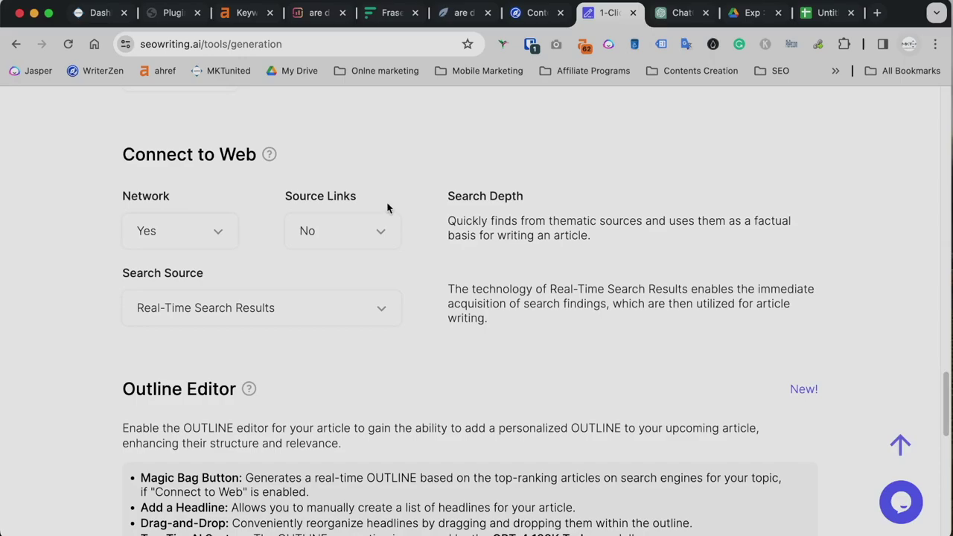
click(353, 233)
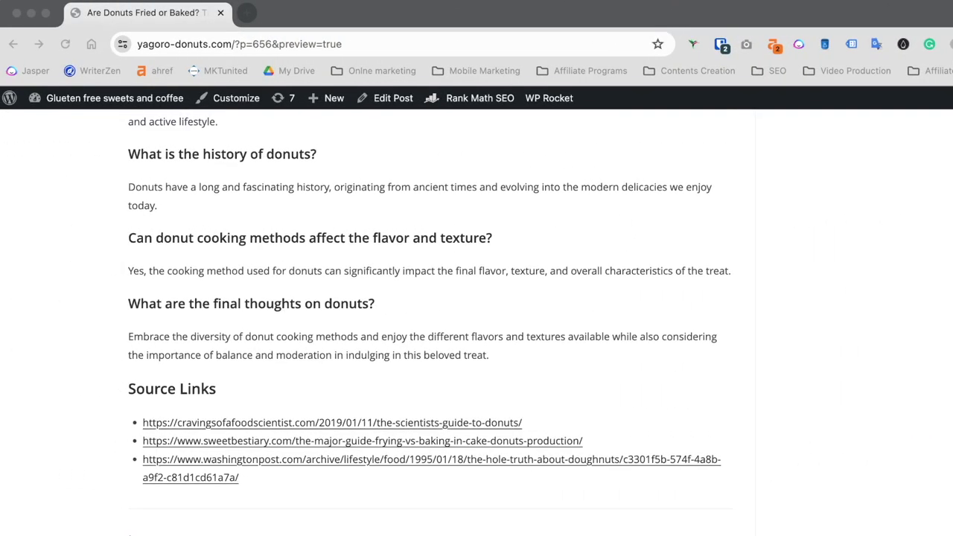
Step: Try URLs Reference as the search source, then set it back to Real-Time Search Results
scroll(476, 320, up, 1)
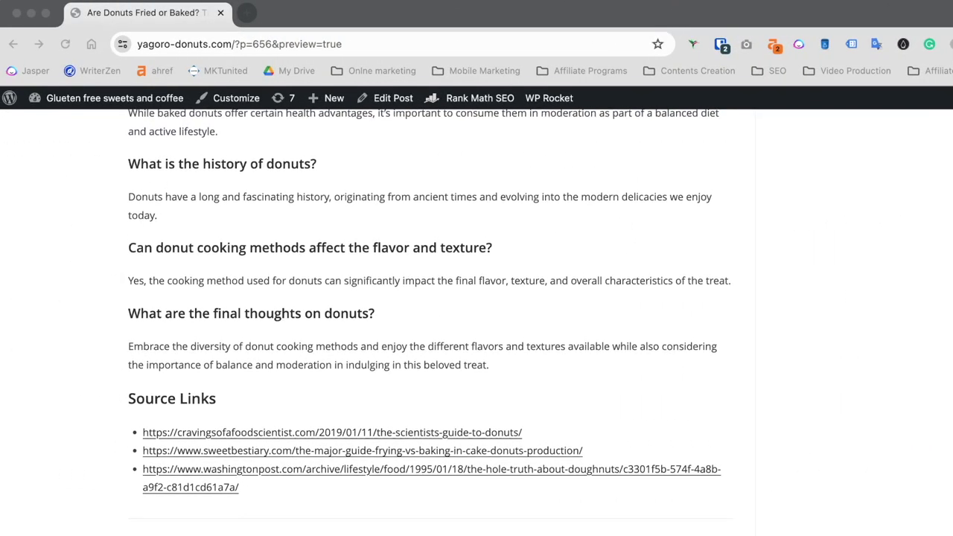
scroll(429, 309, up, 1)
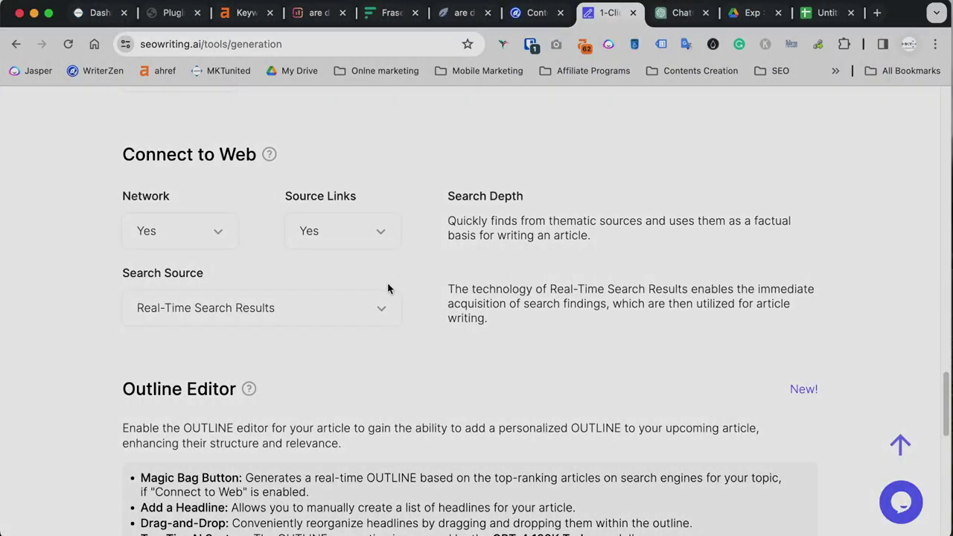
click(143, 310)
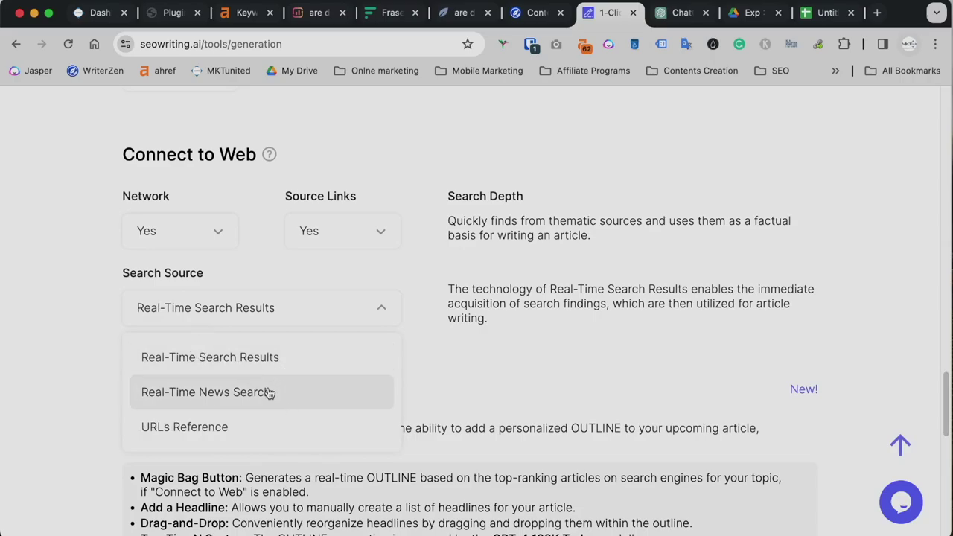
click(234, 430)
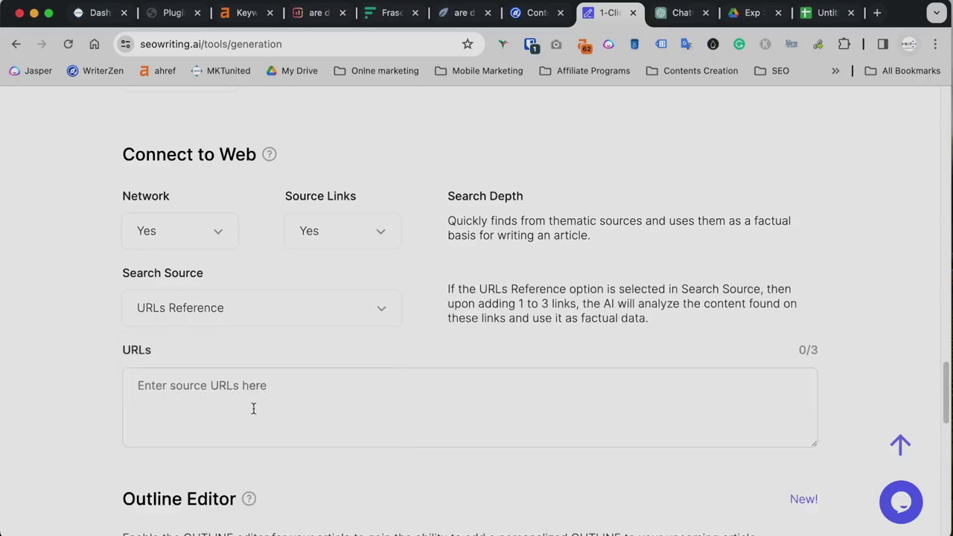
click(318, 308)
click(241, 359)
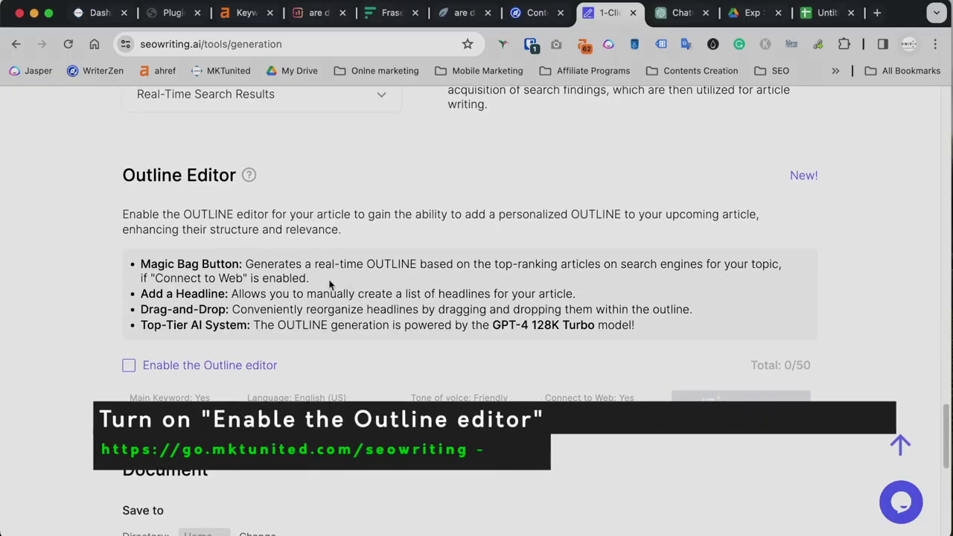
Step: Tick 'Enable the Outline editor' for the donut article
click(128, 367)
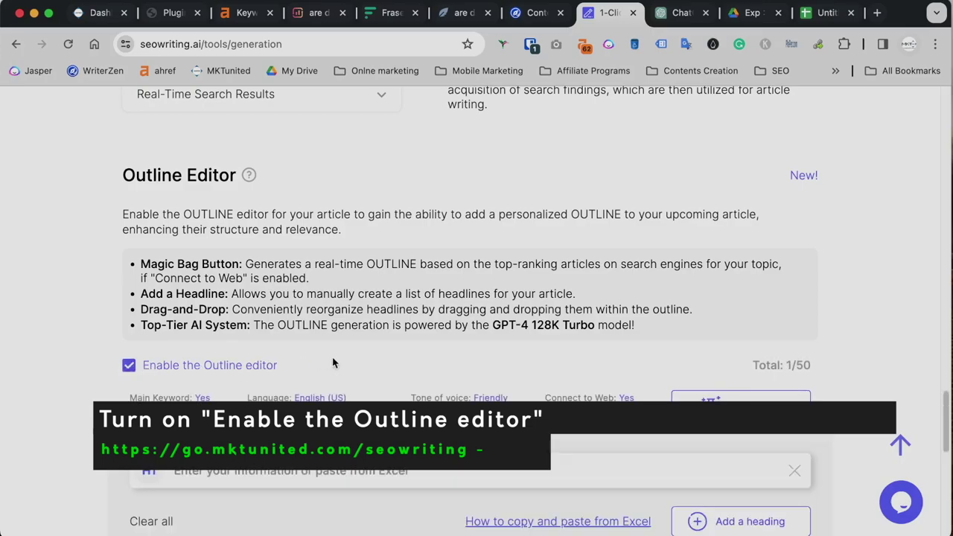
scroll(248, 372, down, 2)
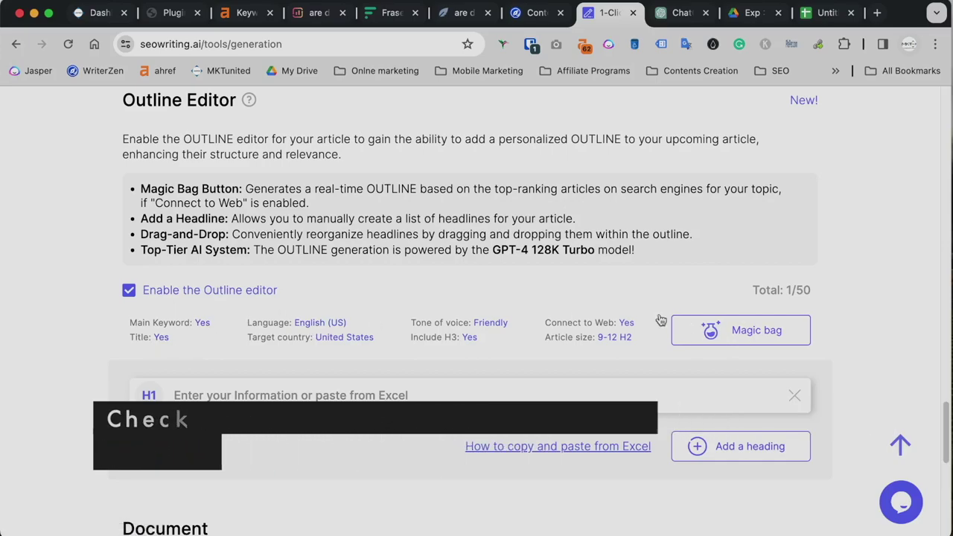
scroll(633, 309, up, 10)
scroll(596, 298, up, 5)
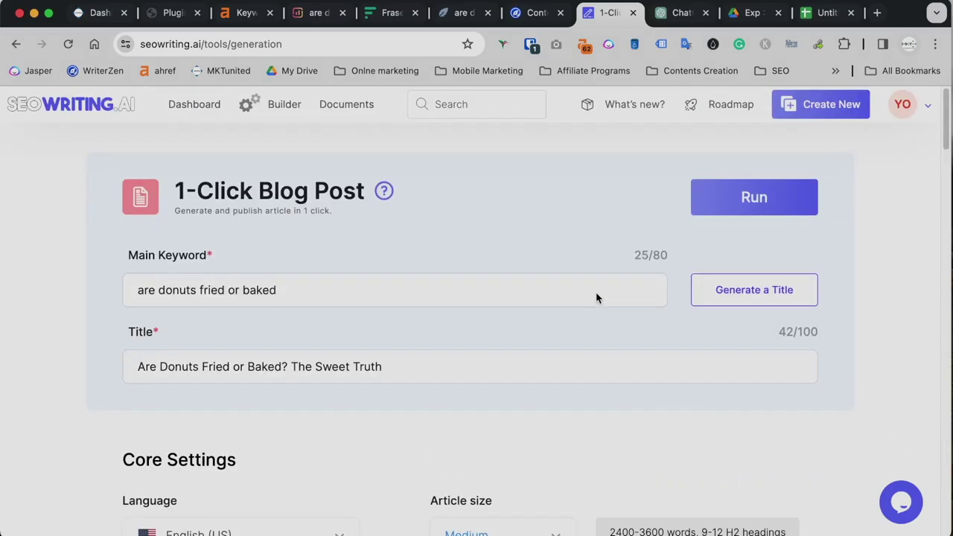
Step: Select the main keyword and article title text, then scroll back down to the empty outline
triple_click(170, 289)
triple_click(198, 366)
click(268, 391)
scroll(268, 392, down, 15)
scroll(269, 390, down, 1)
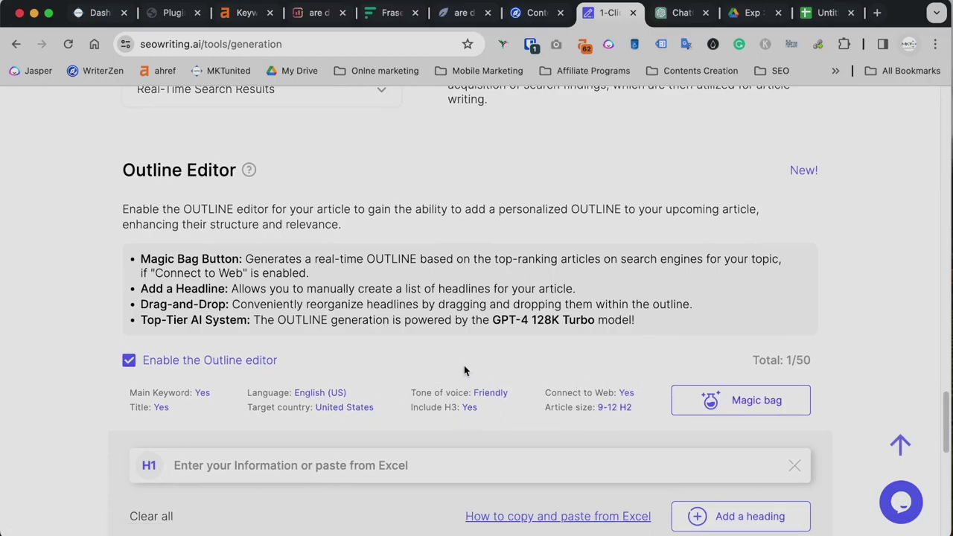
scroll(575, 370, down, 1)
scroll(575, 371, down, 3)
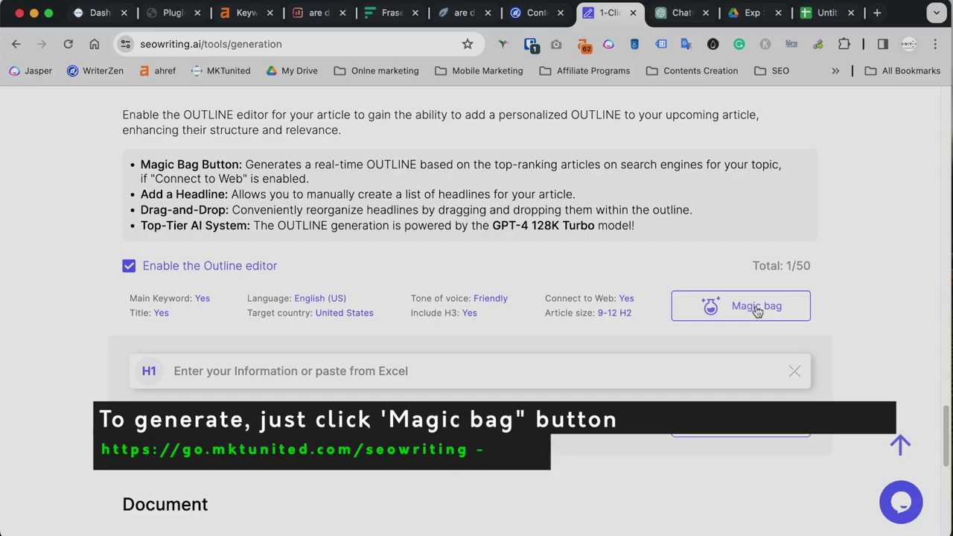
Step: Use the Magic bag to generate an outline from top-ranking articles and review its 24 headings
click(743, 311)
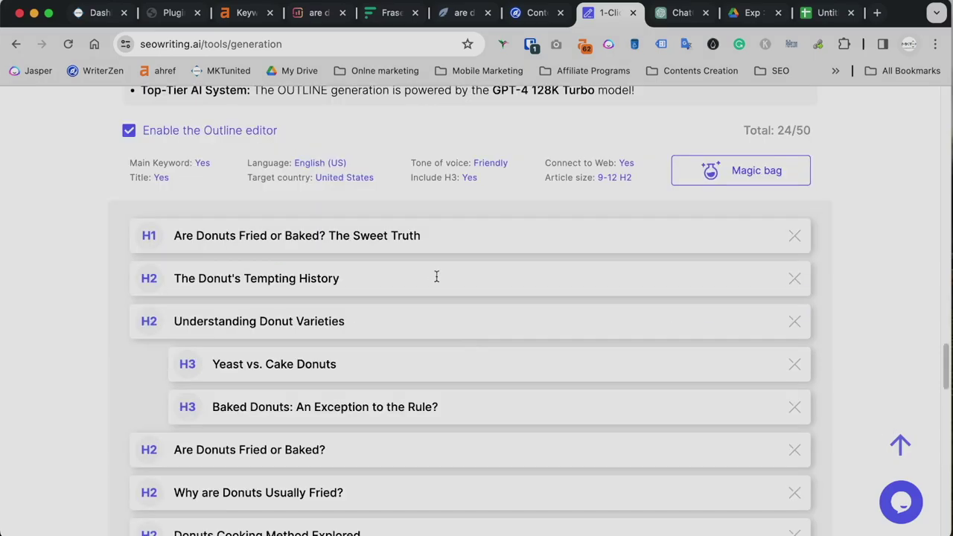
scroll(253, 216, down, 2)
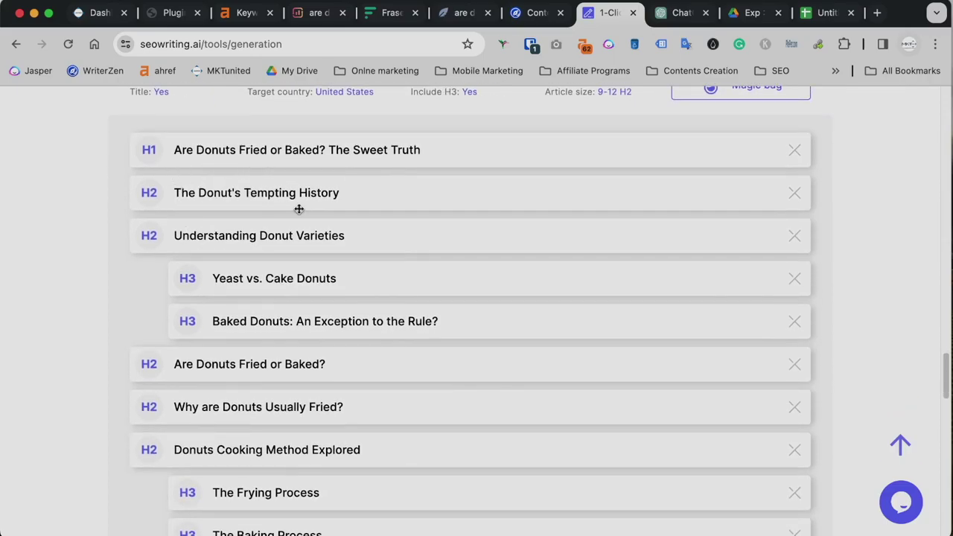
scroll(334, 364, down, 10)
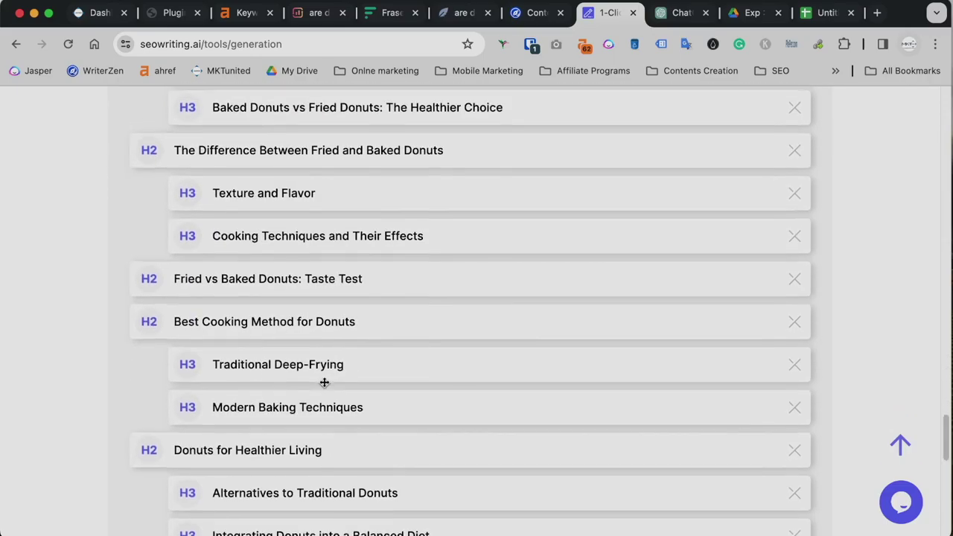
scroll(298, 384, down, 1)
scroll(298, 383, up, 5)
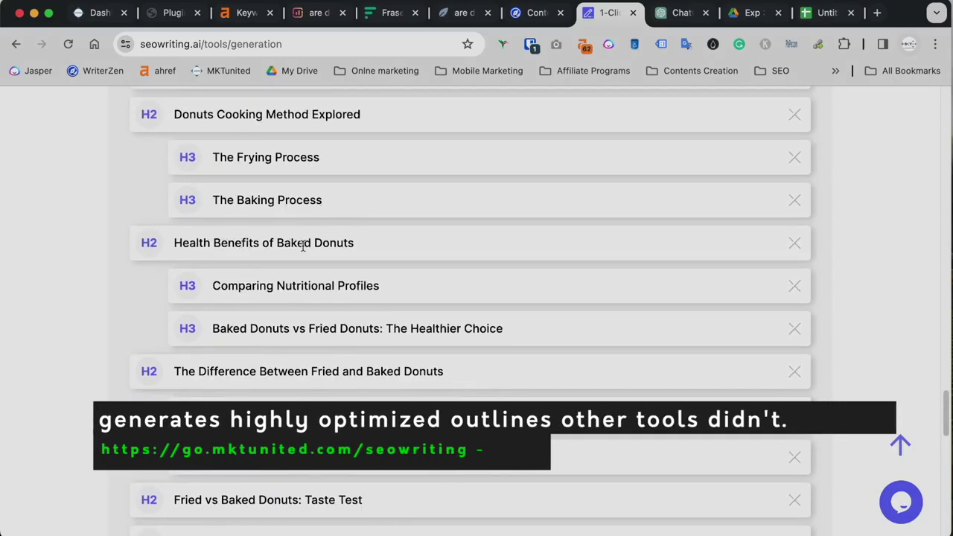
scroll(357, 250, up, 1)
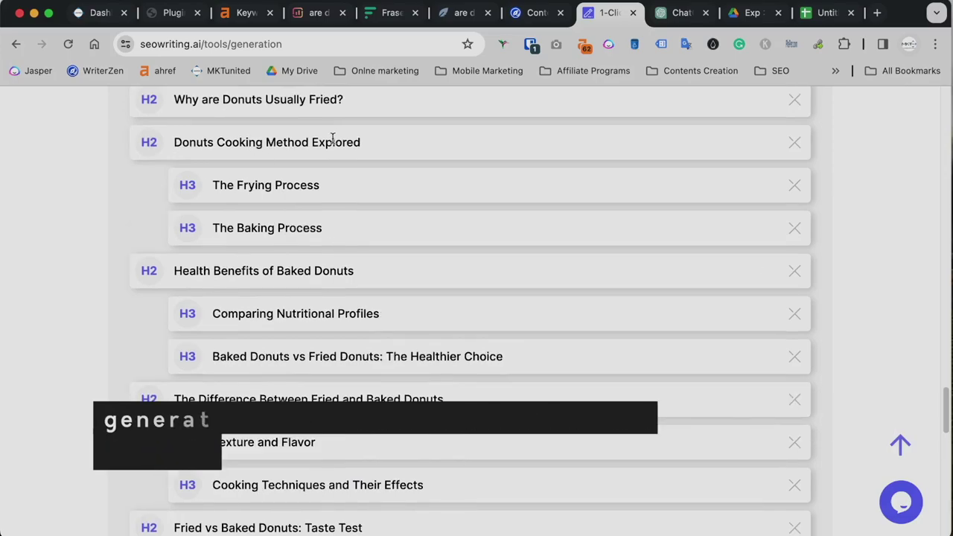
scroll(306, 276, down, 1)
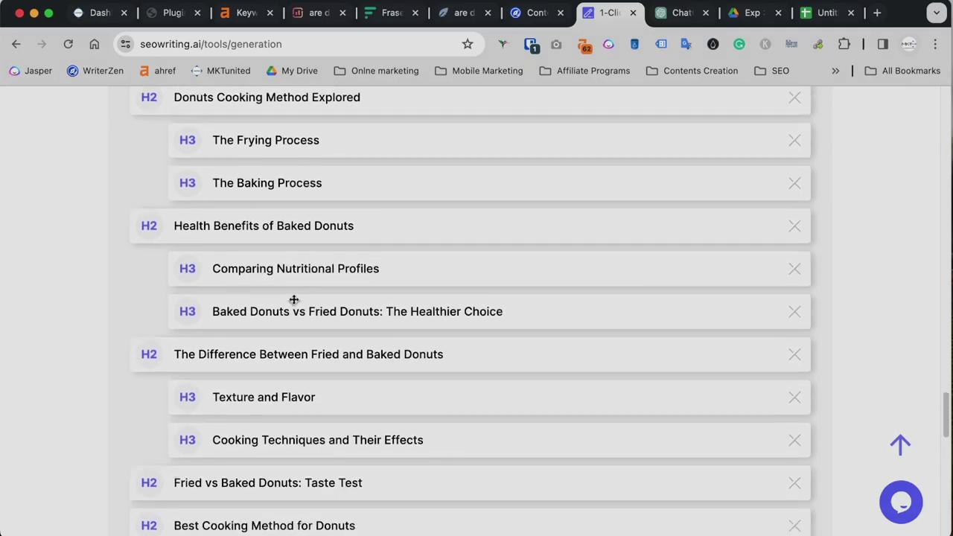
scroll(295, 299, down, 2)
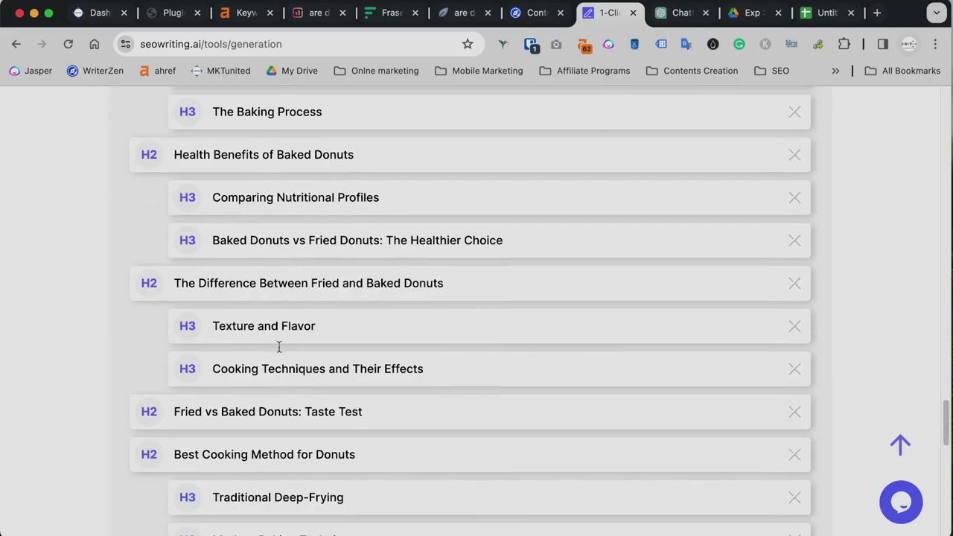
scroll(257, 366, down, 2)
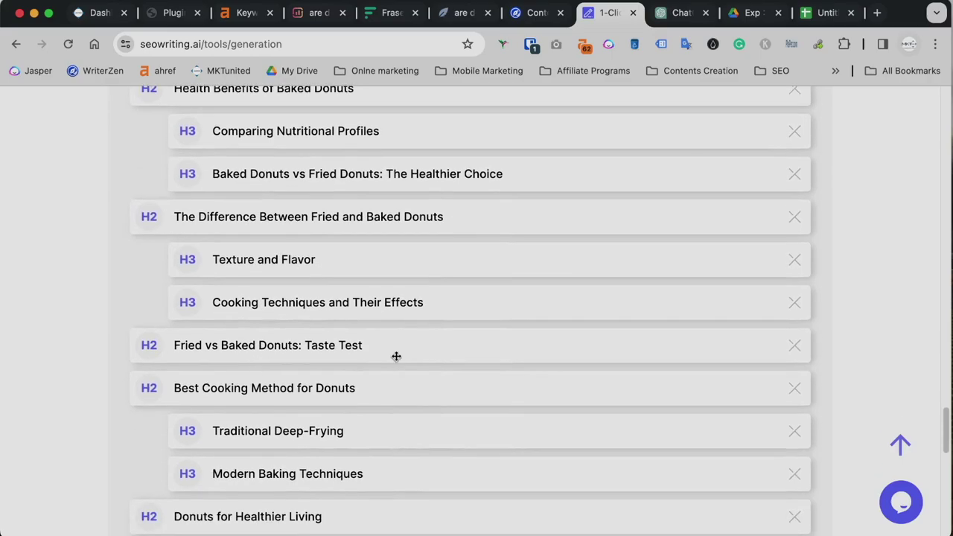
scroll(397, 357, down, 1)
scroll(396, 359, down, 1)
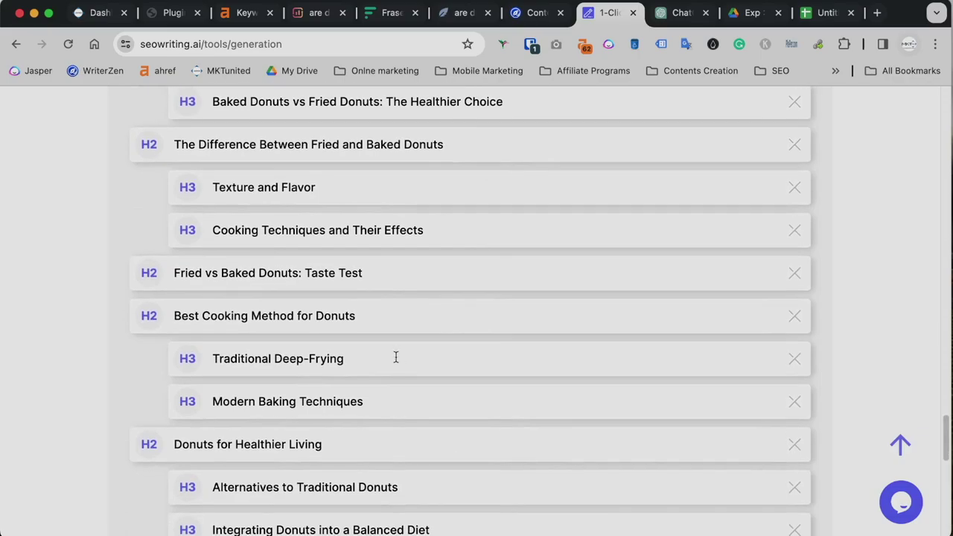
scroll(396, 358, up, 10)
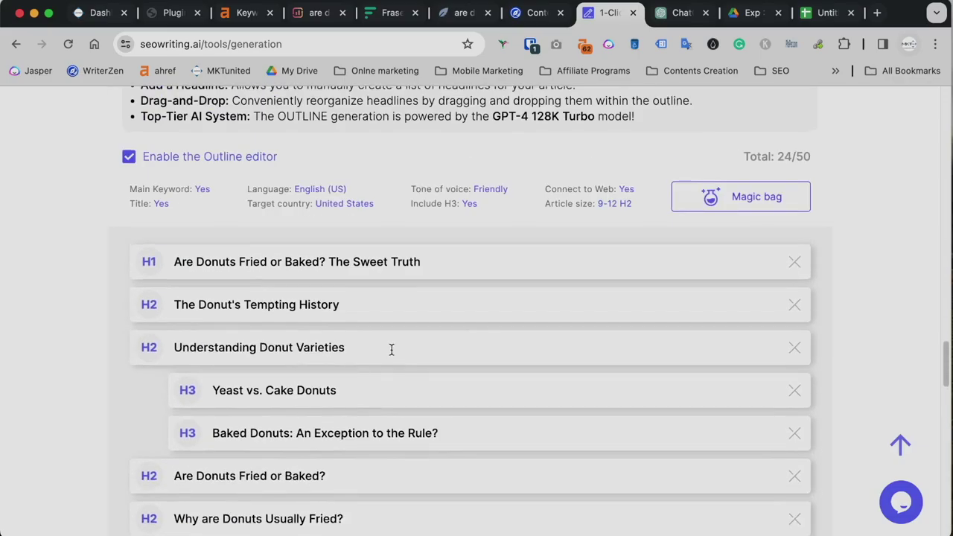
scroll(392, 350, up, 15)
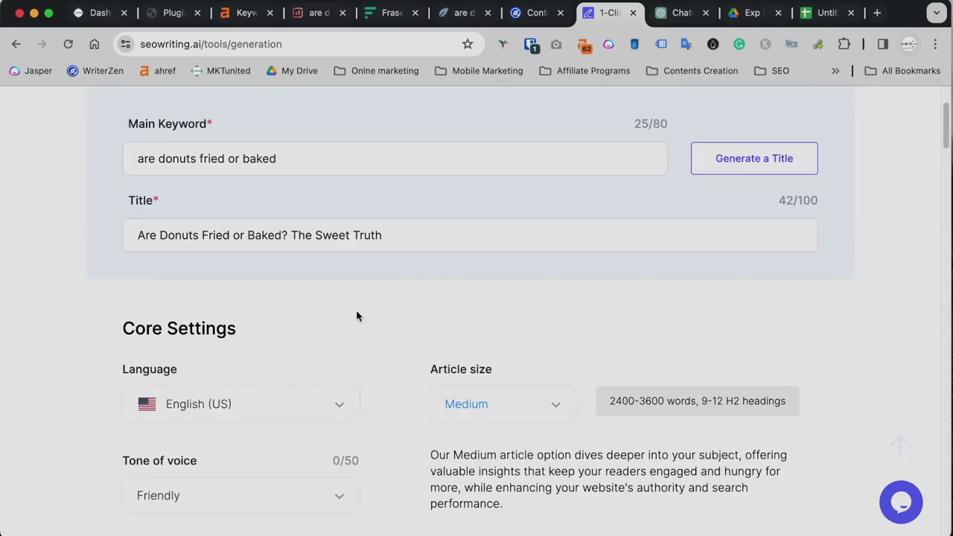
scroll(313, 283, up, 3)
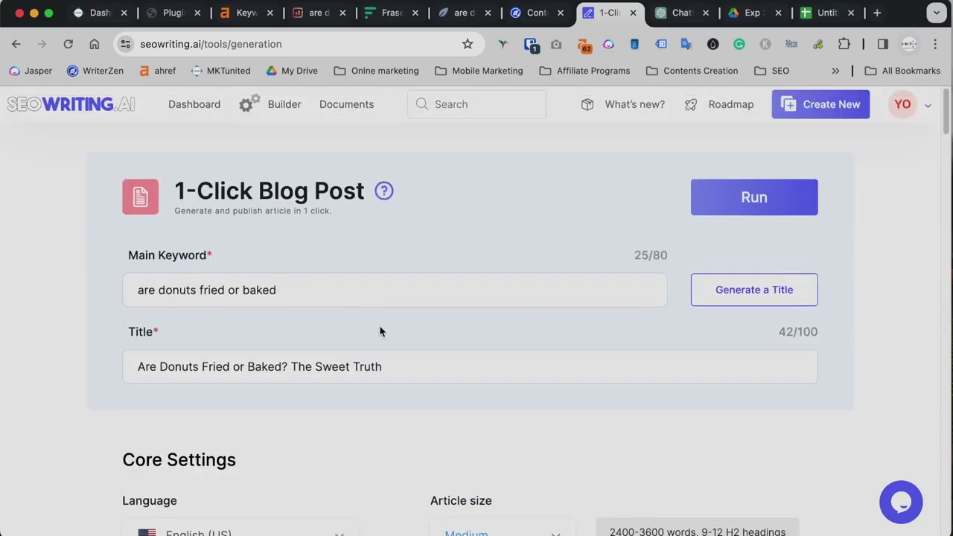
scroll(380, 330, down, 20)
scroll(379, 331, up, 8)
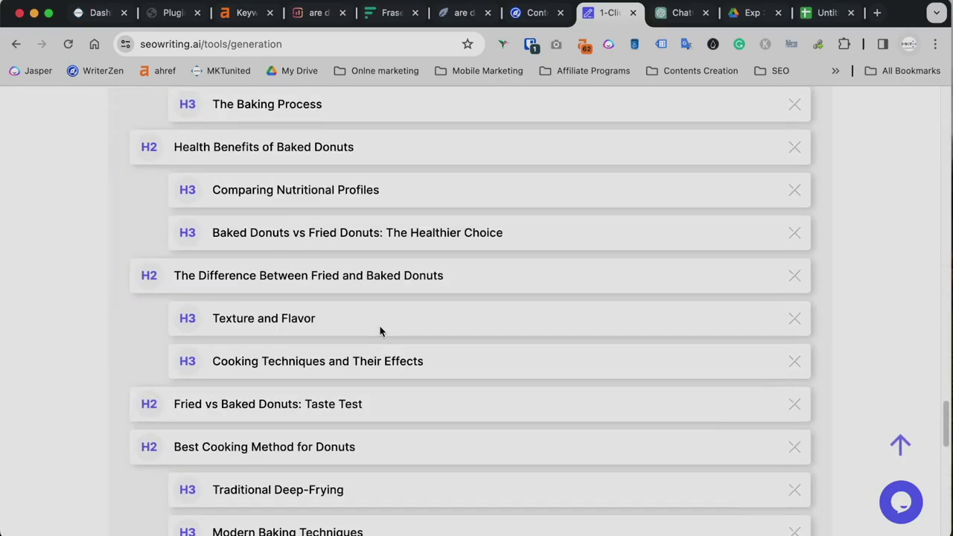
scroll(380, 326, up, 6)
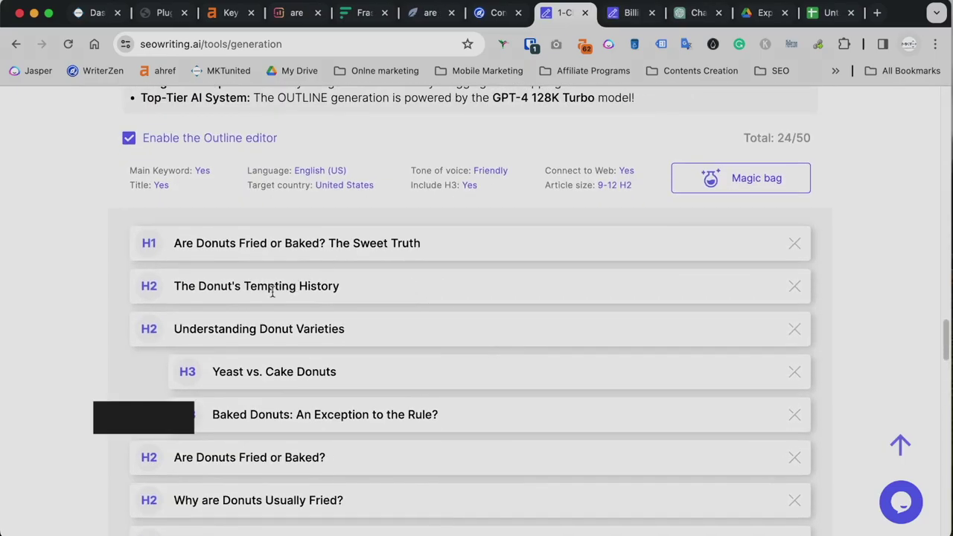
scroll(308, 306, down, 1)
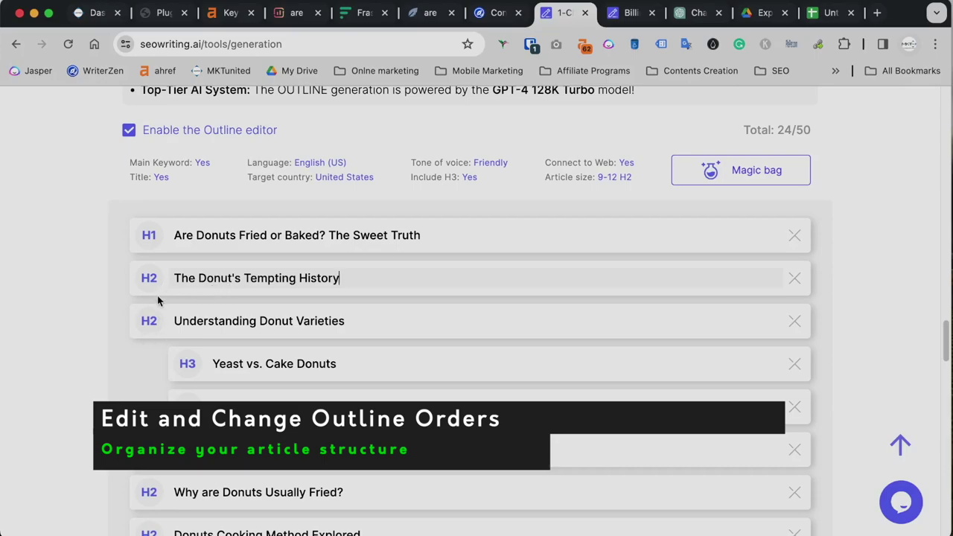
Step: Move the H2 'The Donut's Tempting History' to just above Conclusion
click(97, 295)
scroll(119, 304, down, 1)
scroll(125, 304, down, 3)
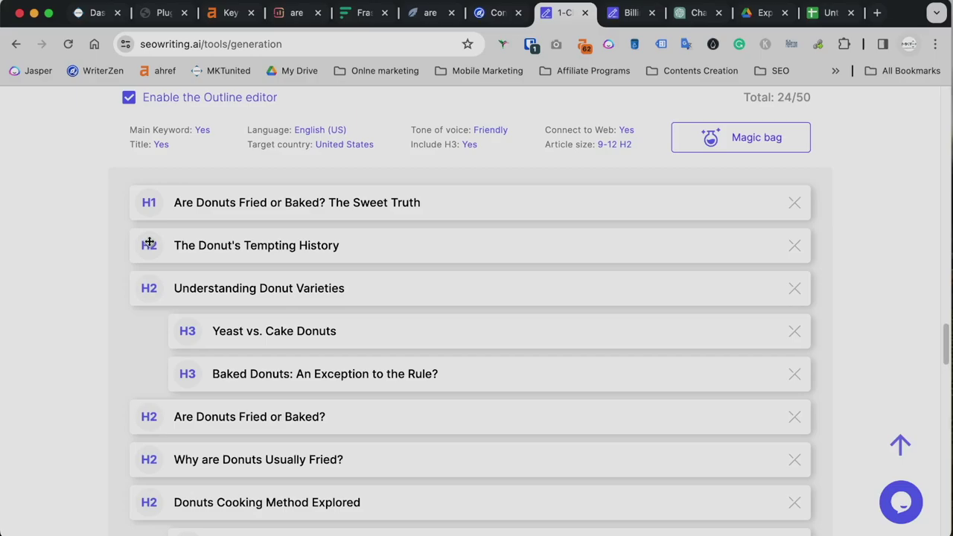
drag(149, 242, 137, 431)
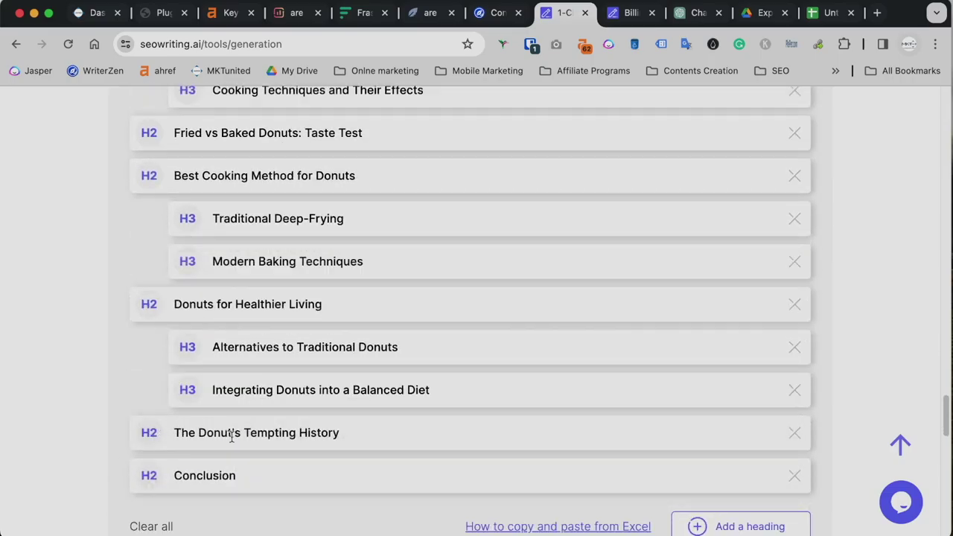
Step: Move the H2 'Are Donuts Fried or Baked?' directly under the H1
scroll(268, 336, up, 15)
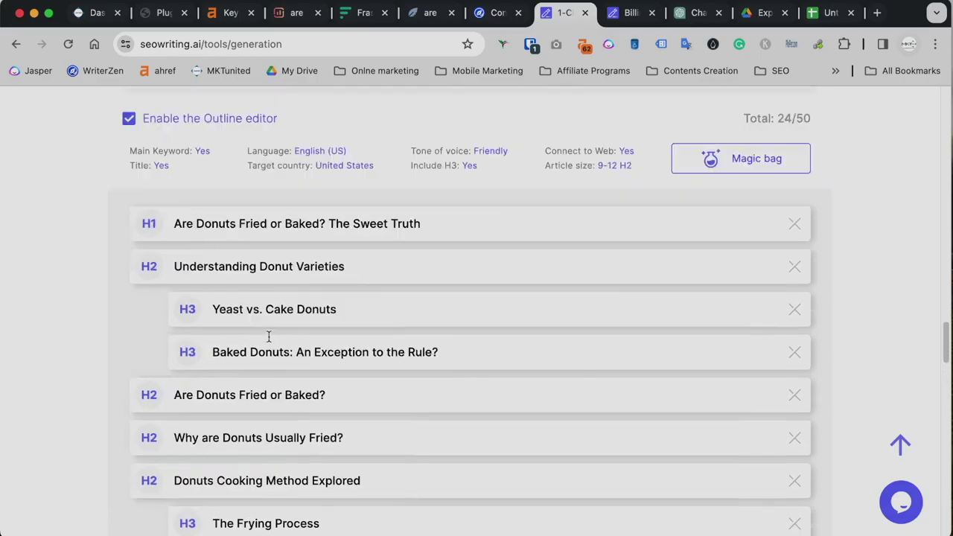
scroll(223, 283, down, 2)
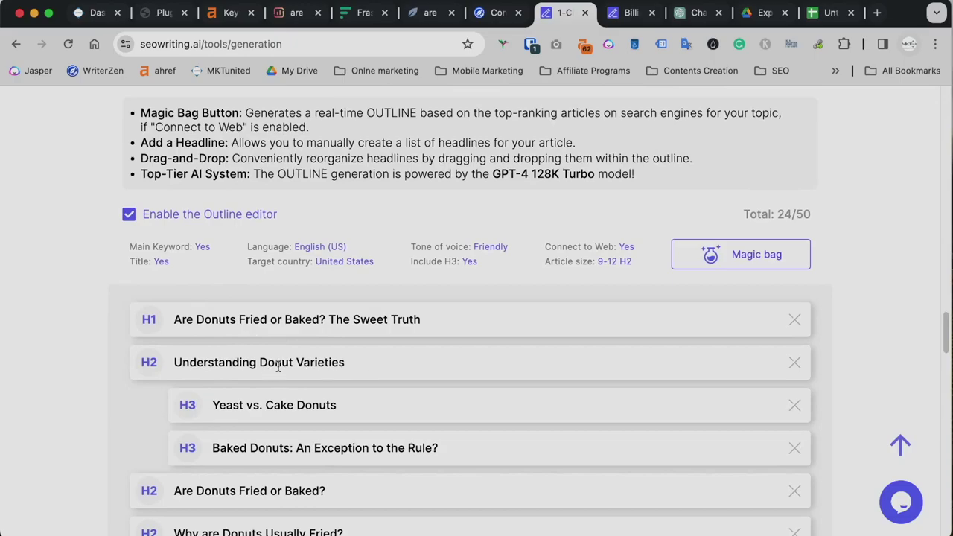
scroll(291, 369, down, 2)
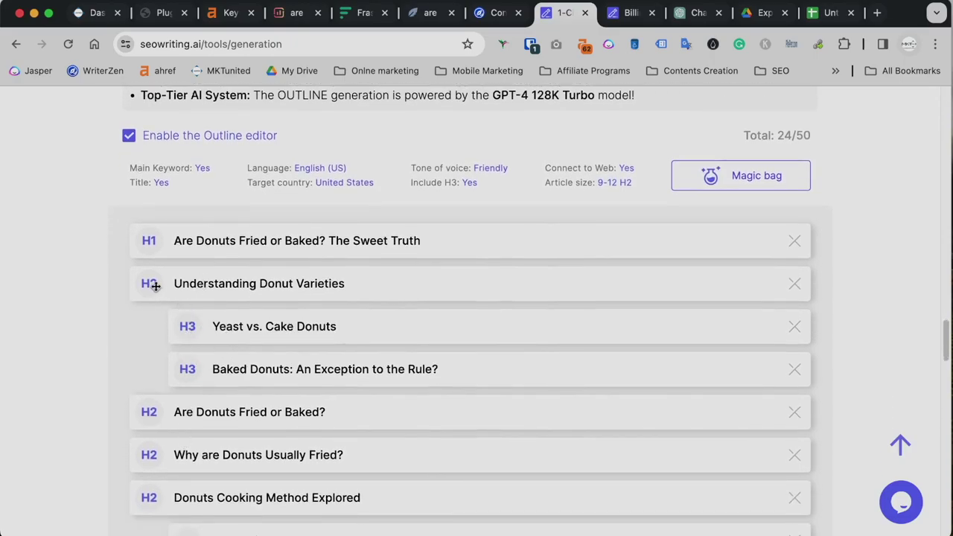
scroll(146, 372, down, 2)
drag(148, 333, 151, 203)
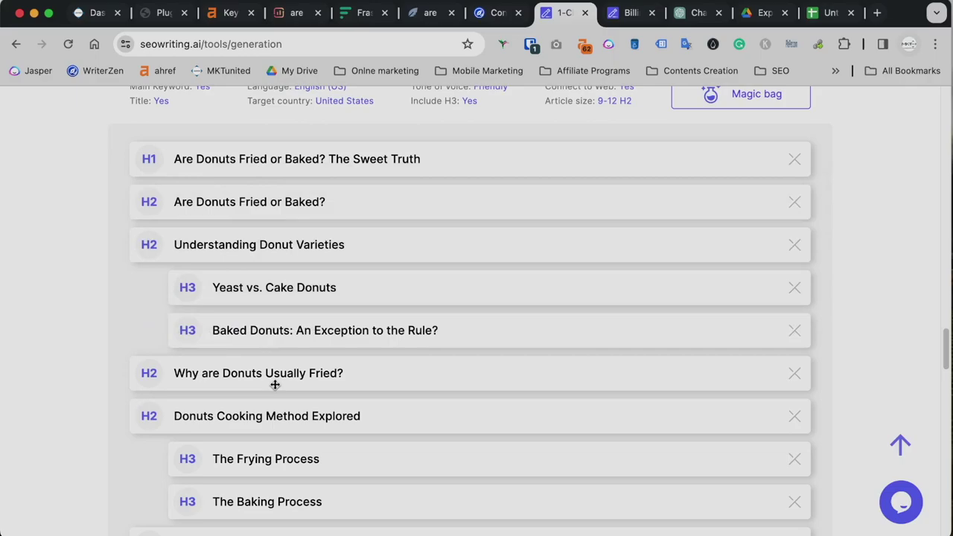
scroll(372, 335, down, 10)
scroll(379, 330, up, 2)
Step: Select the donuts WordPress site as the publication target
scroll(402, 265, down, 3)
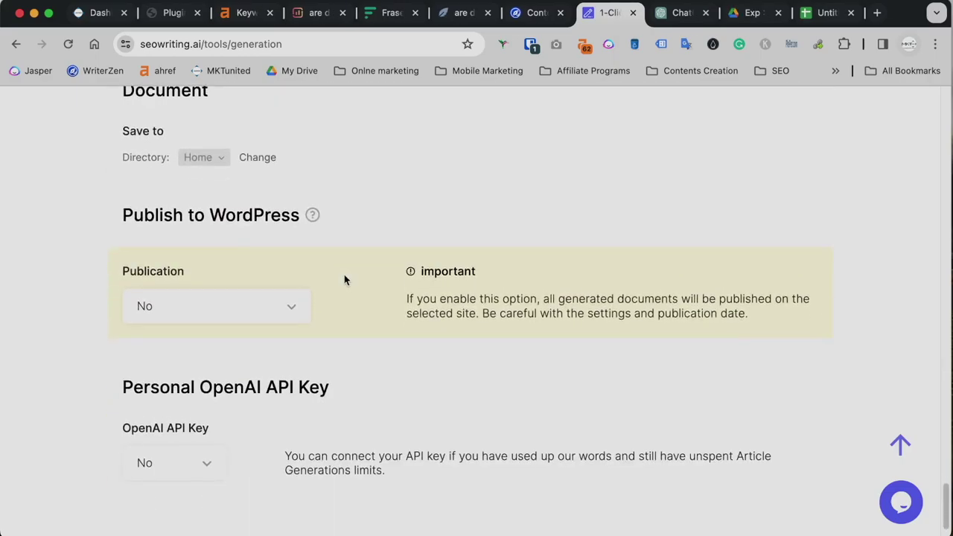
click(224, 306)
click(223, 323)
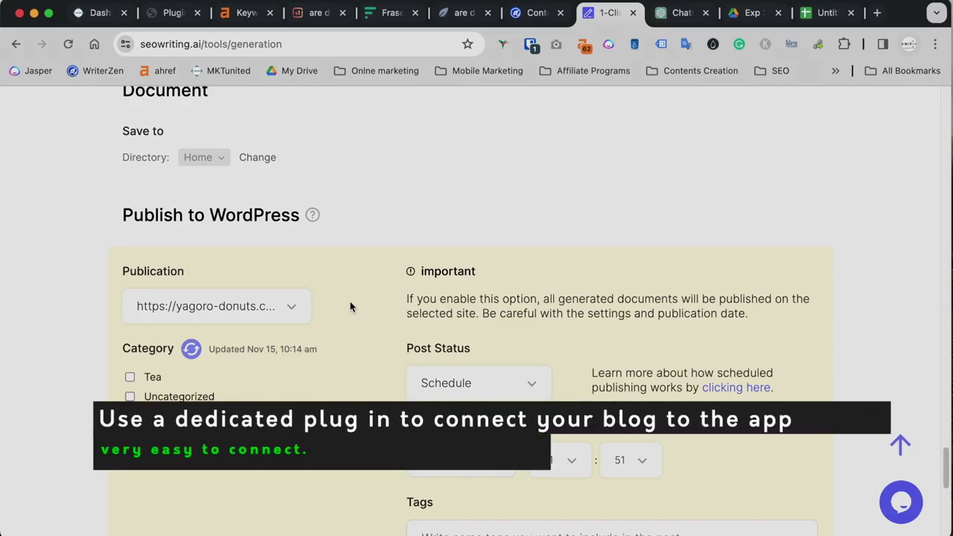
Step: Tick the donuts category for the post and review the Post Status options
scroll(351, 306, down, 2)
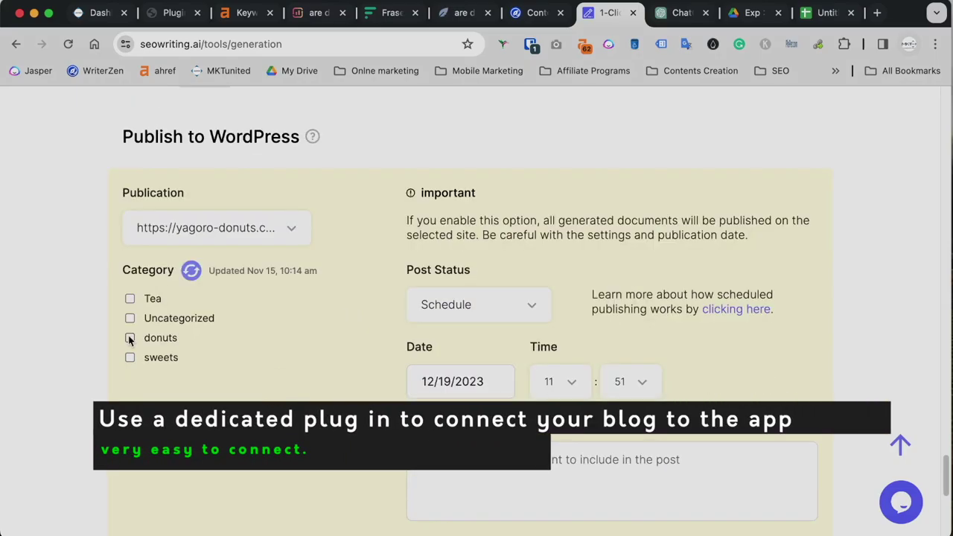
click(129, 338)
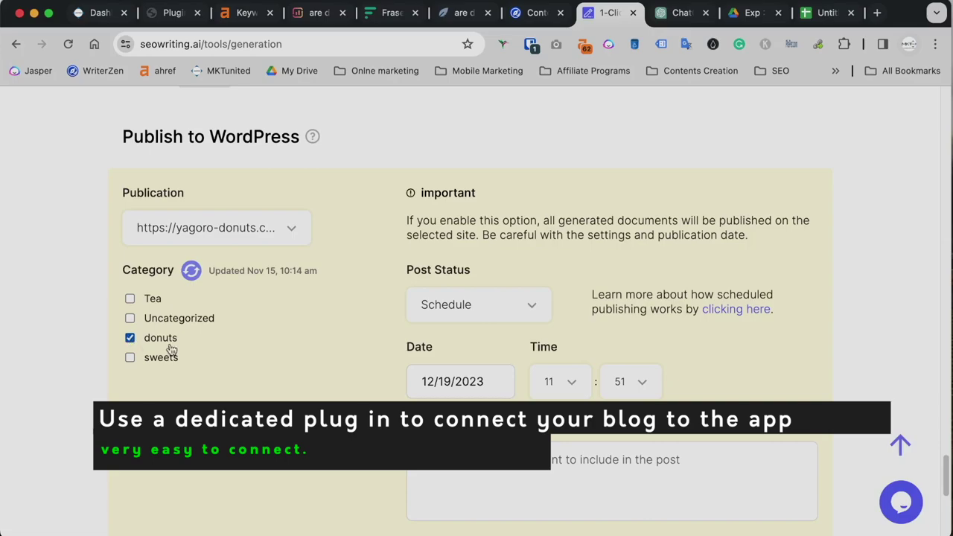
click(464, 311)
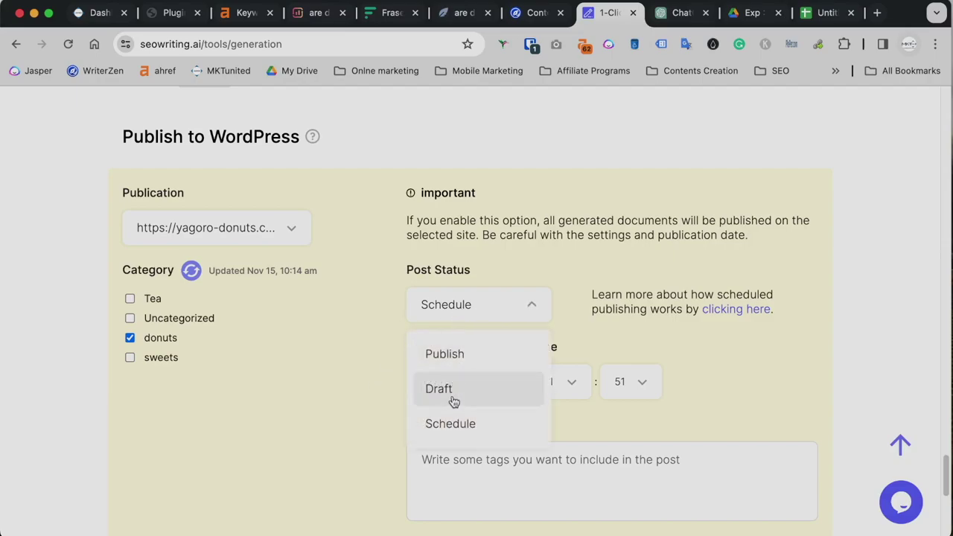
scroll(309, 329, down, 6)
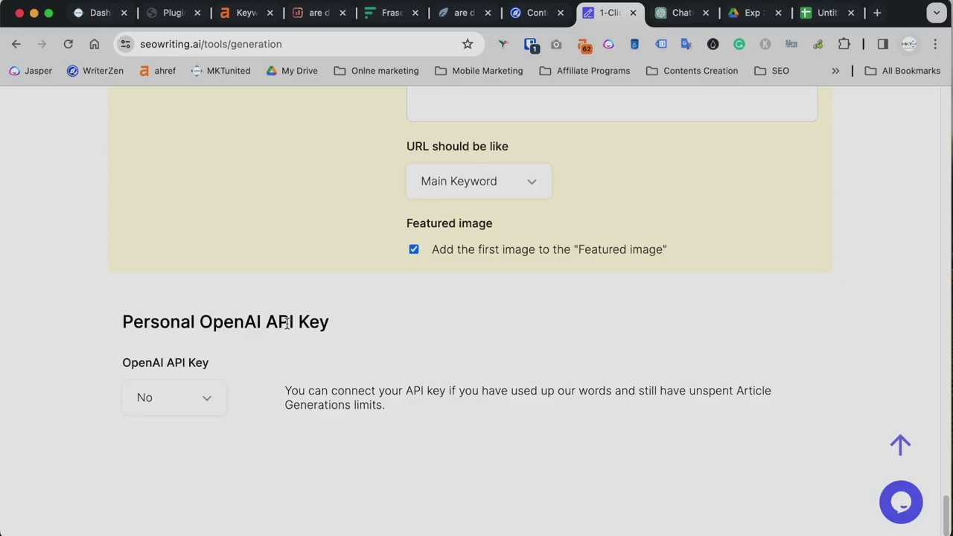
Step: Try the personal OpenAI API key option and check usage limits on the billing page
click(179, 411)
click(152, 481)
click(352, 408)
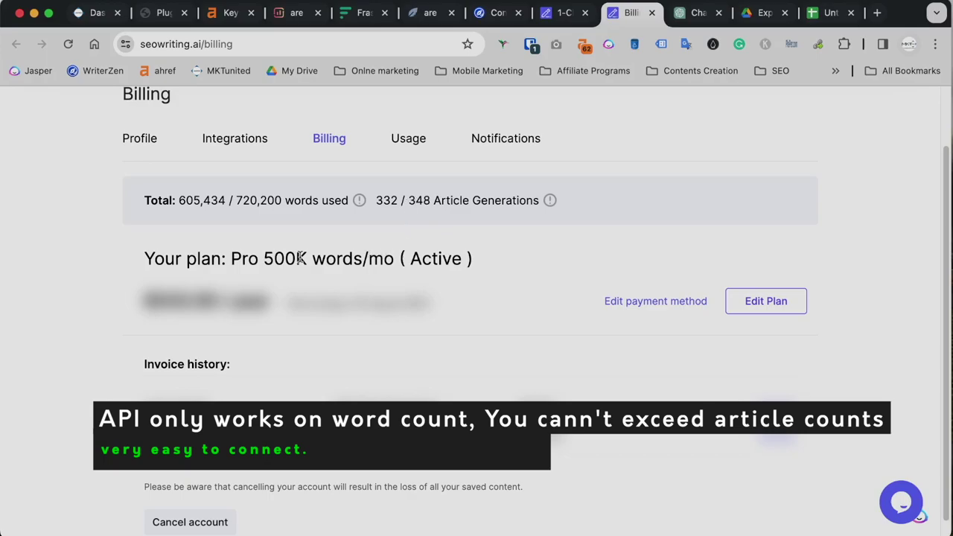
key(ctrl+shift+Tab)
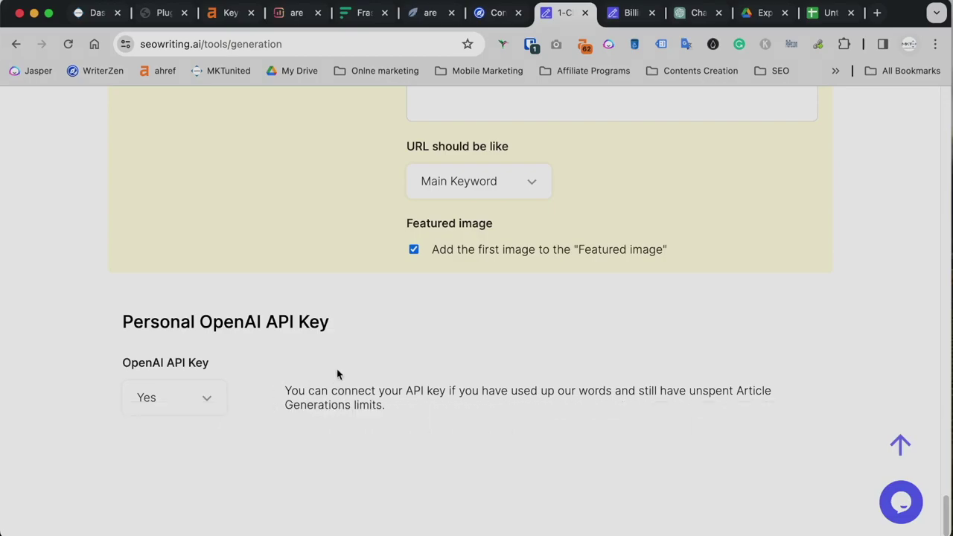
click(609, 18)
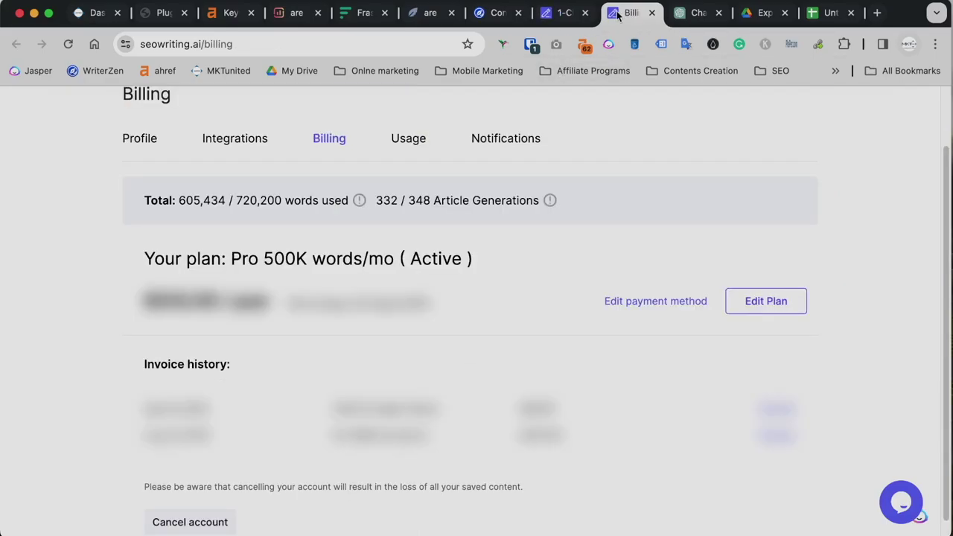
click(552, 18)
Step: Set Personal OpenAI API Key to No
click(206, 403)
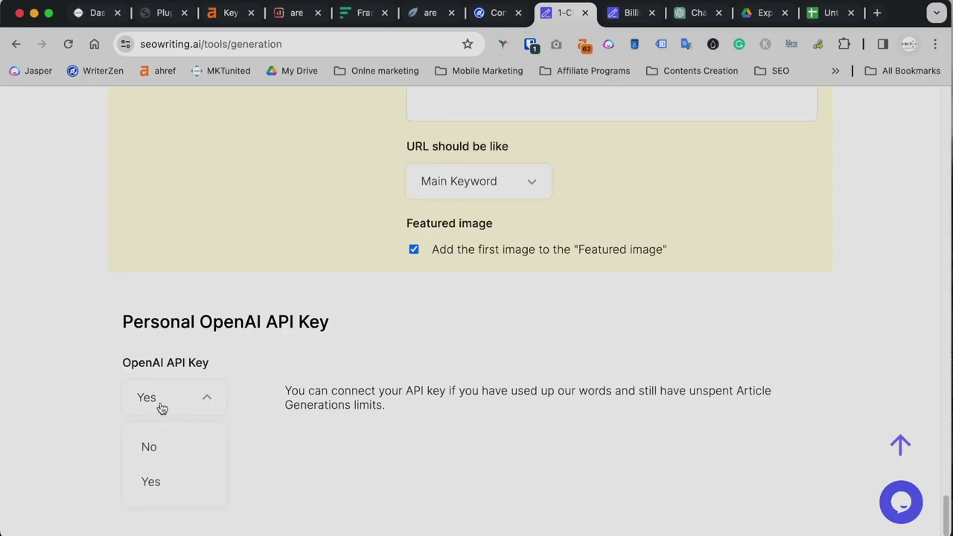
click(281, 399)
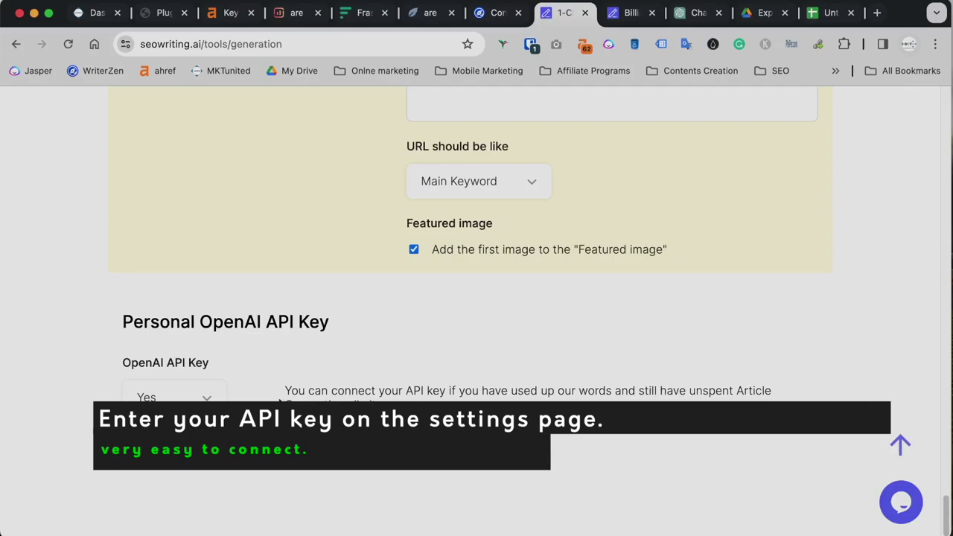
click(206, 399)
click(166, 443)
Step: Scroll up to the Run button and back down to the Outline Editor
scroll(326, 387, up, 15)
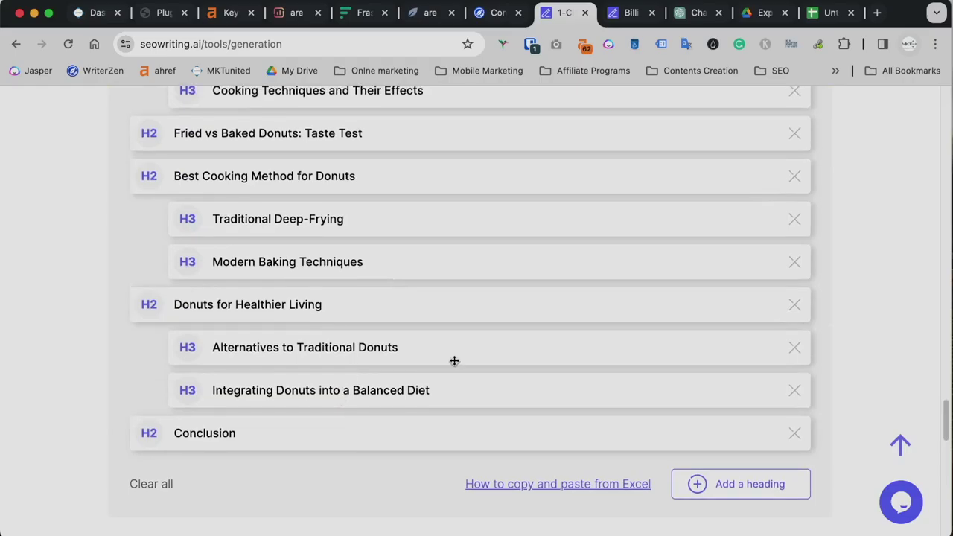
scroll(454, 361, up, 20)
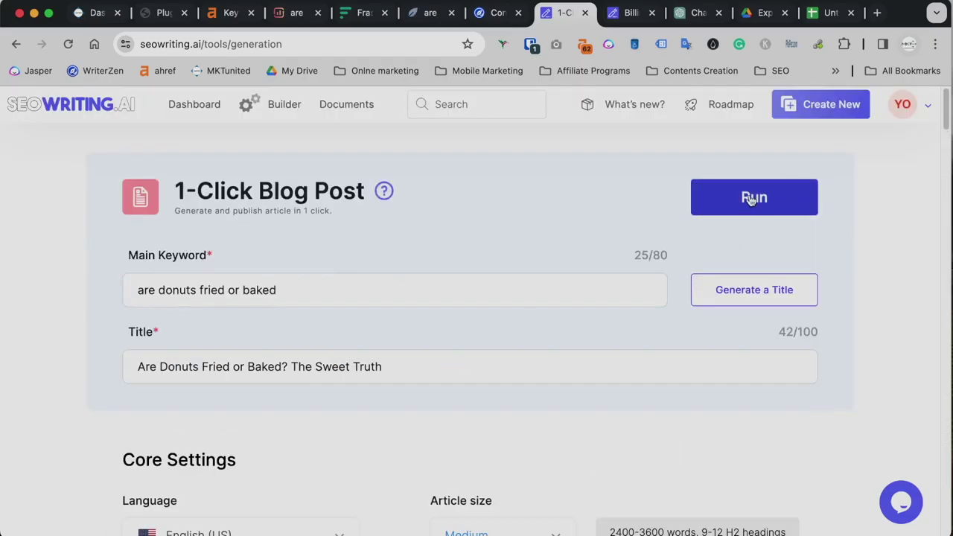
scroll(559, 369, down, 20)
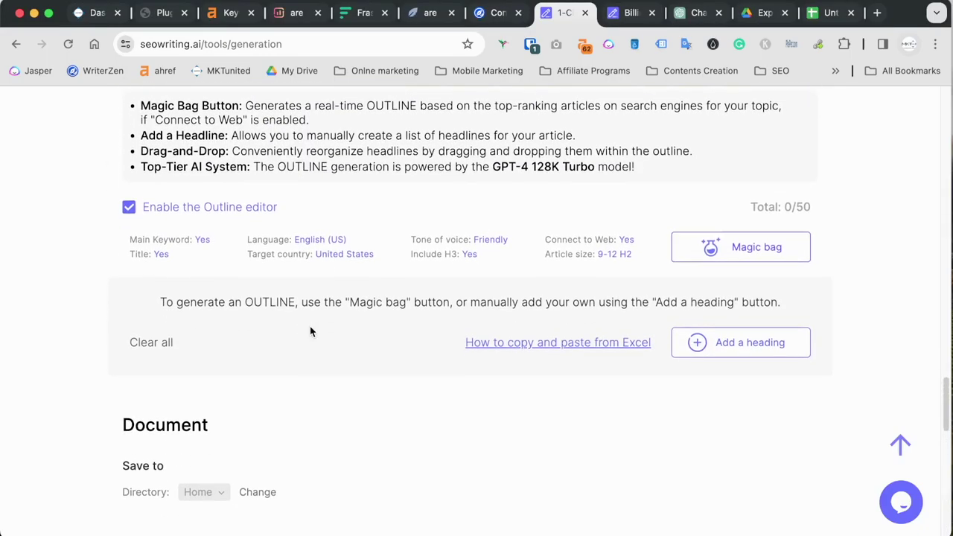
Step: Copy the four outline headings from the Frase brief into the clipboard for the spreadsheet
click(348, 13)
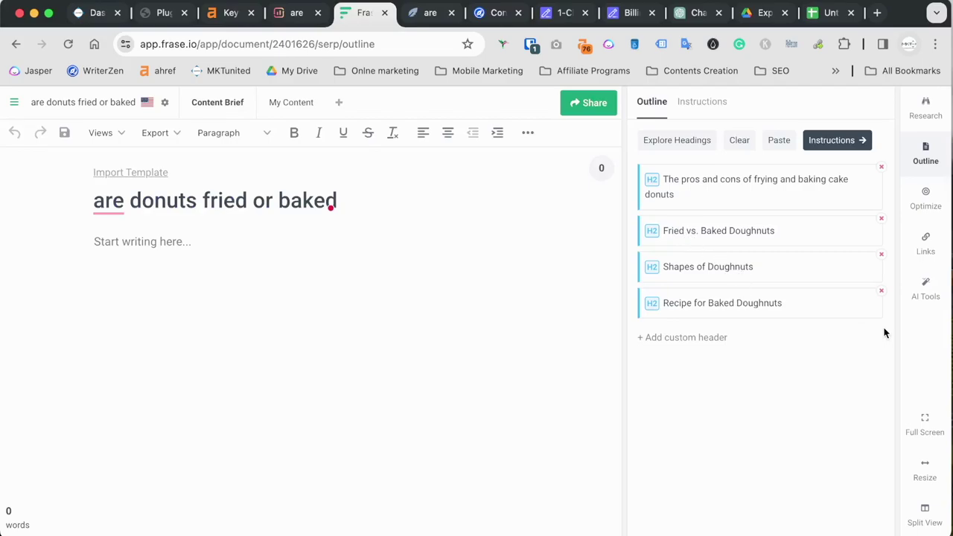
drag(885, 333, 749, 206)
right_click(690, 190)
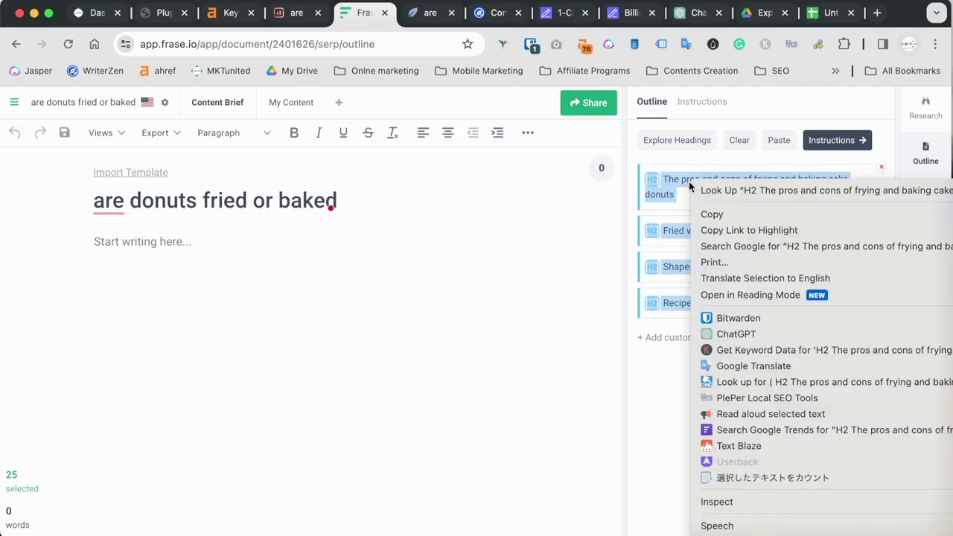
click(711, 215)
click(823, 14)
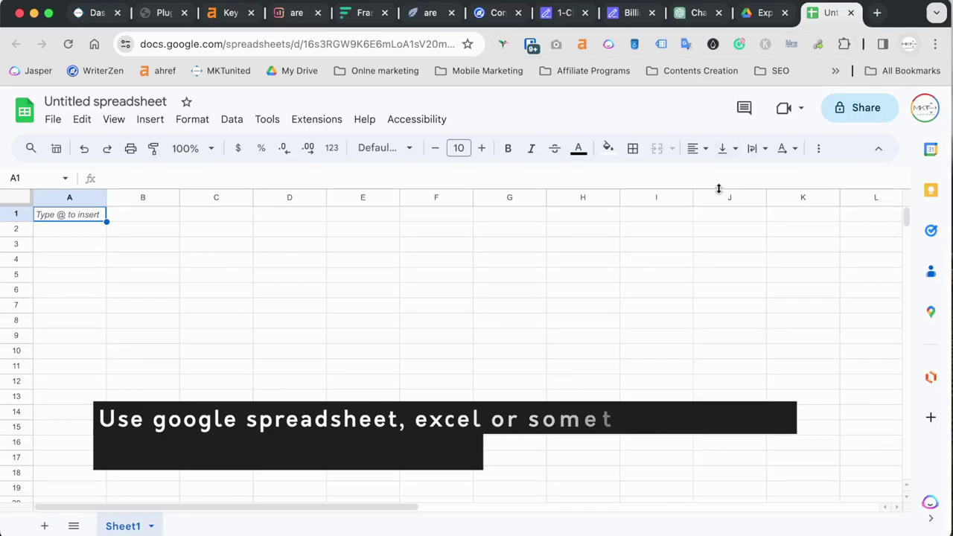
Step: Paste the copied headings into B2:B5, with their levels in column A
click(143, 234)
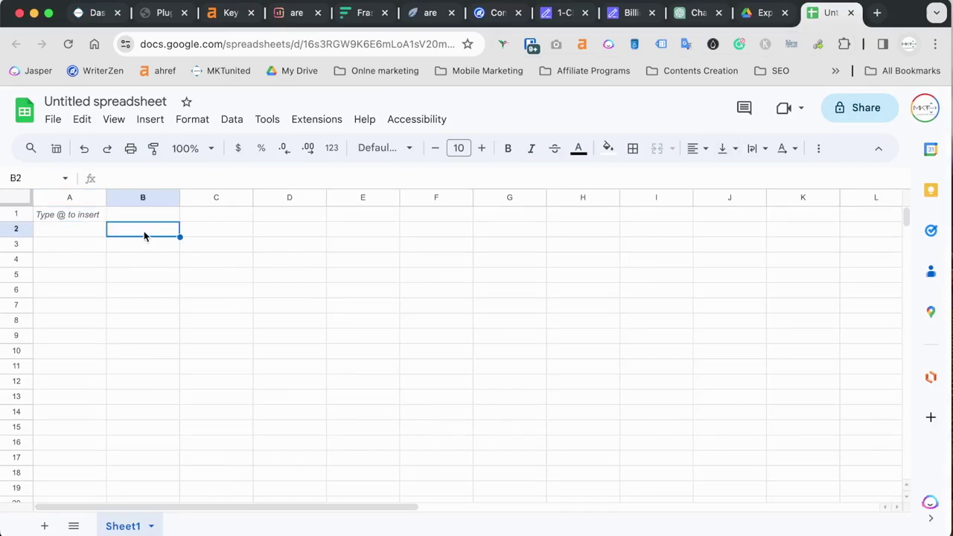
key(super+v)
click(79, 232)
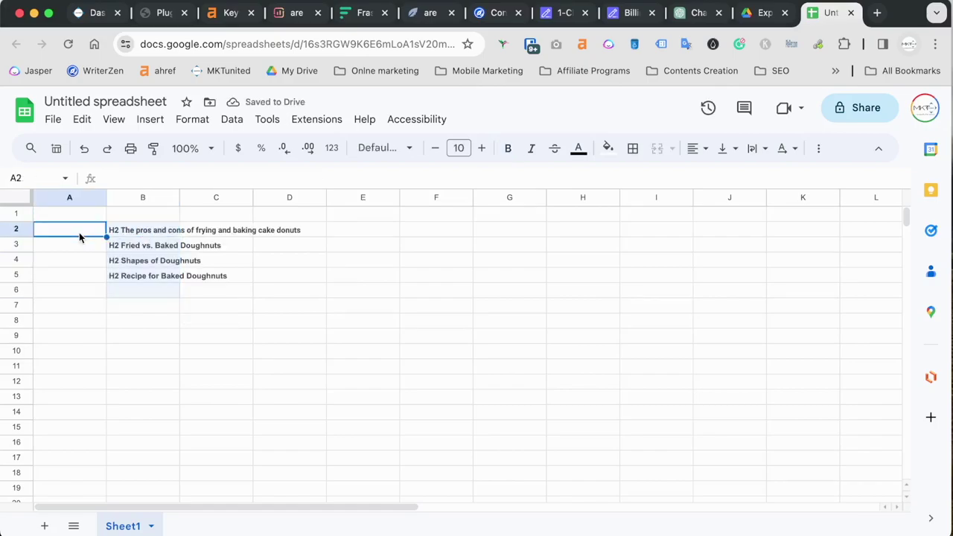
click(123, 233)
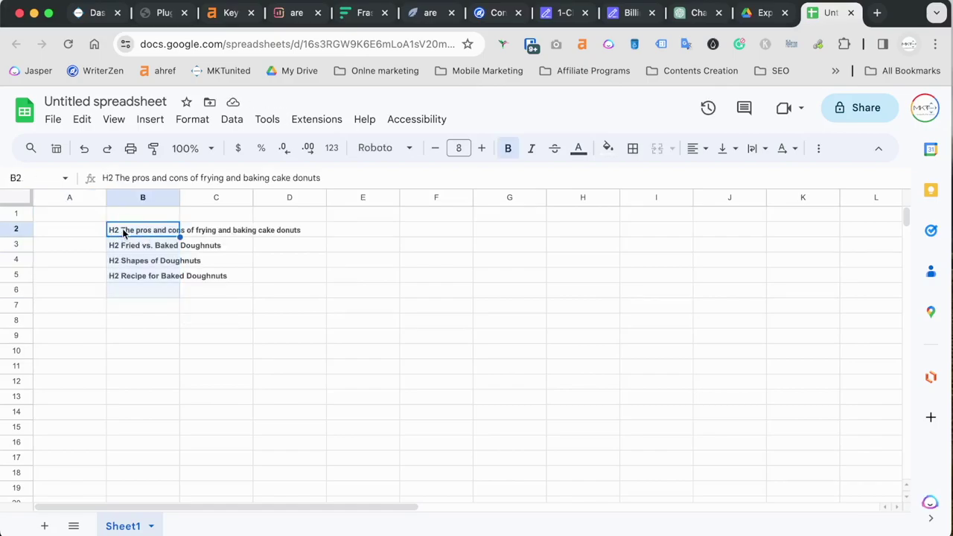
click(73, 231)
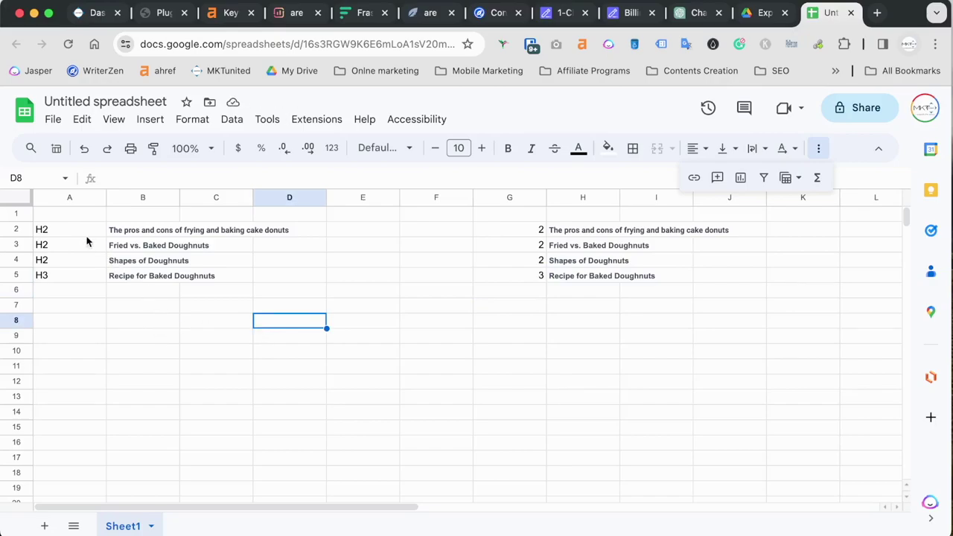
click(76, 215)
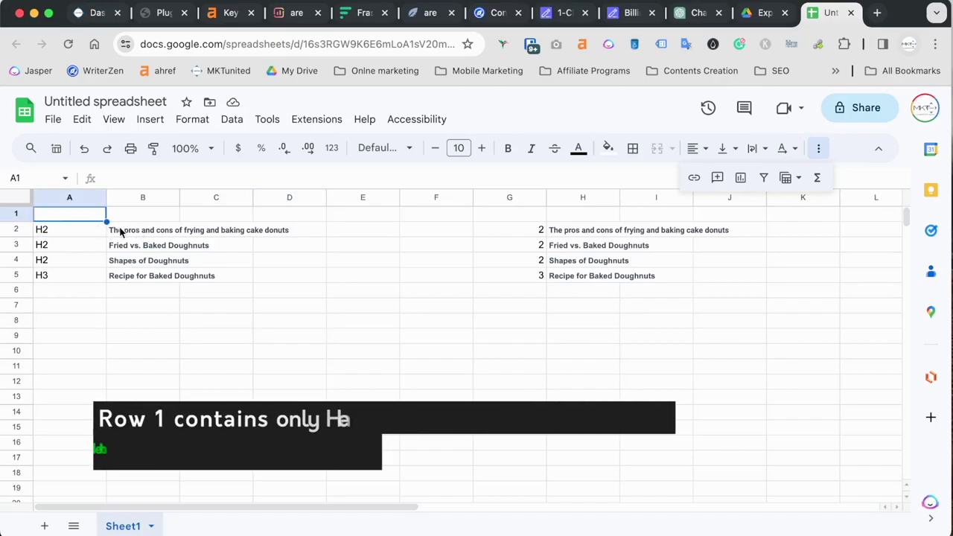
click(128, 232)
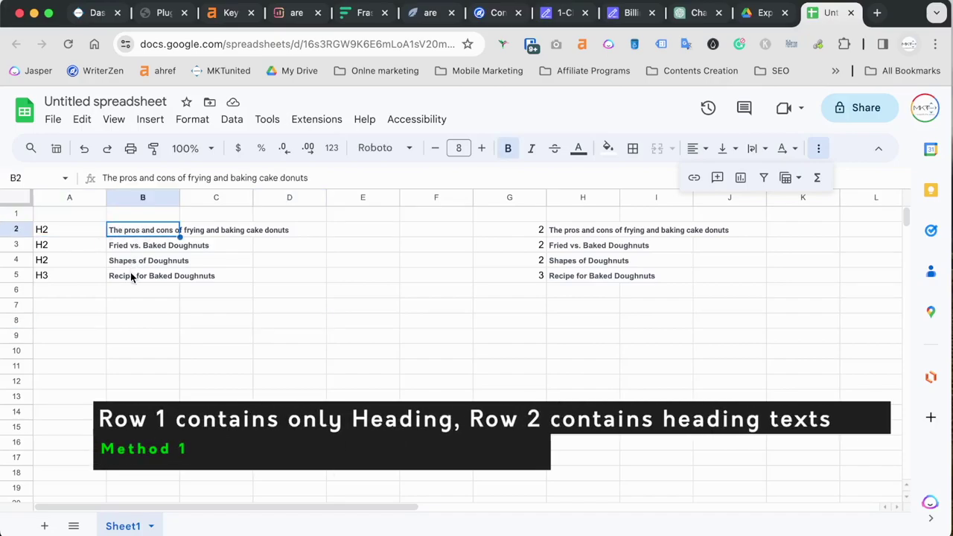
click(84, 231)
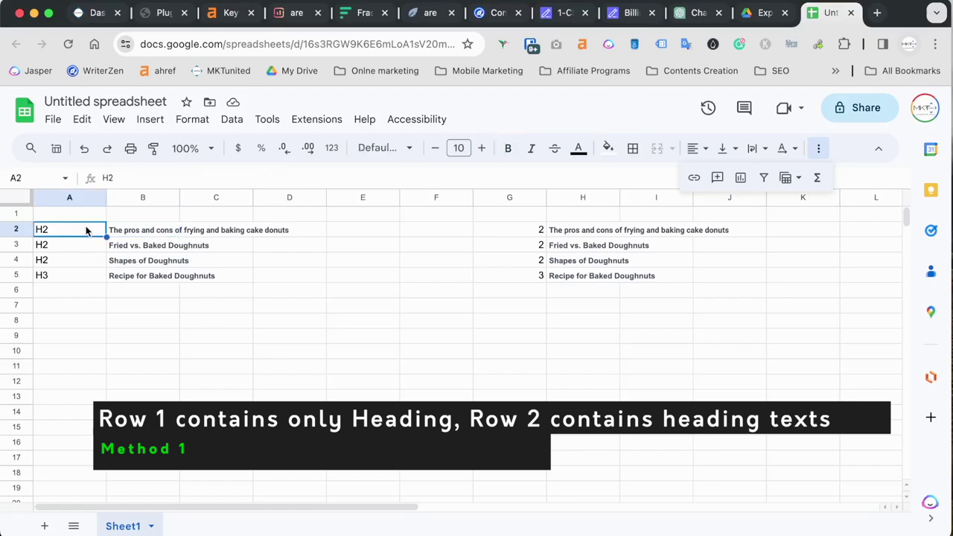
Step: Check the H2/H3 levels in A2:A5 and select the A2:B5 table to copy
click(70, 246)
click(70, 259)
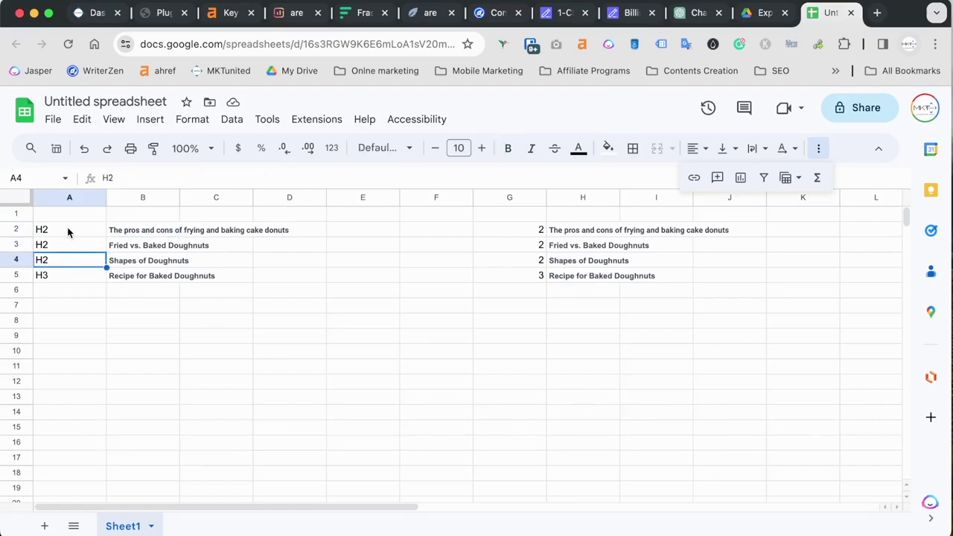
click(68, 232)
key(Down)
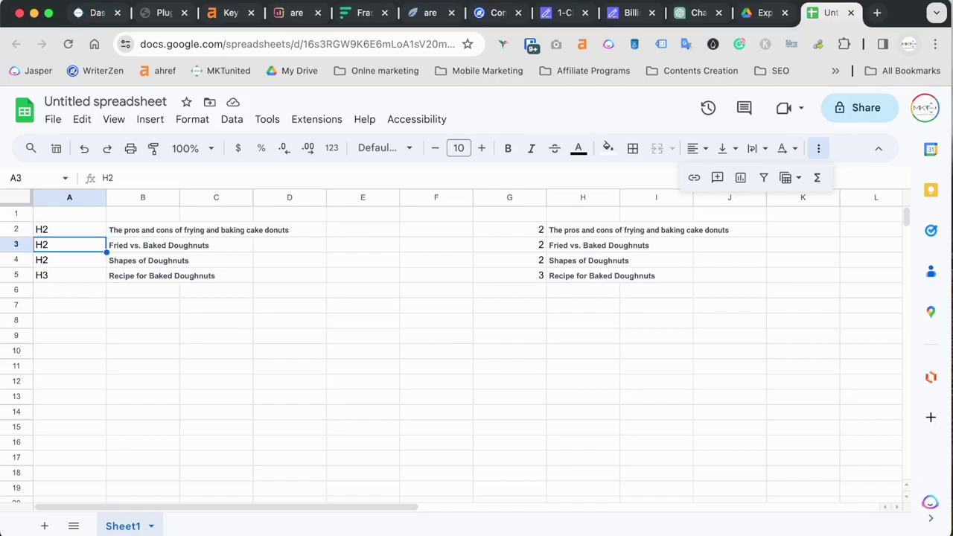
key(Down)
key(Down)
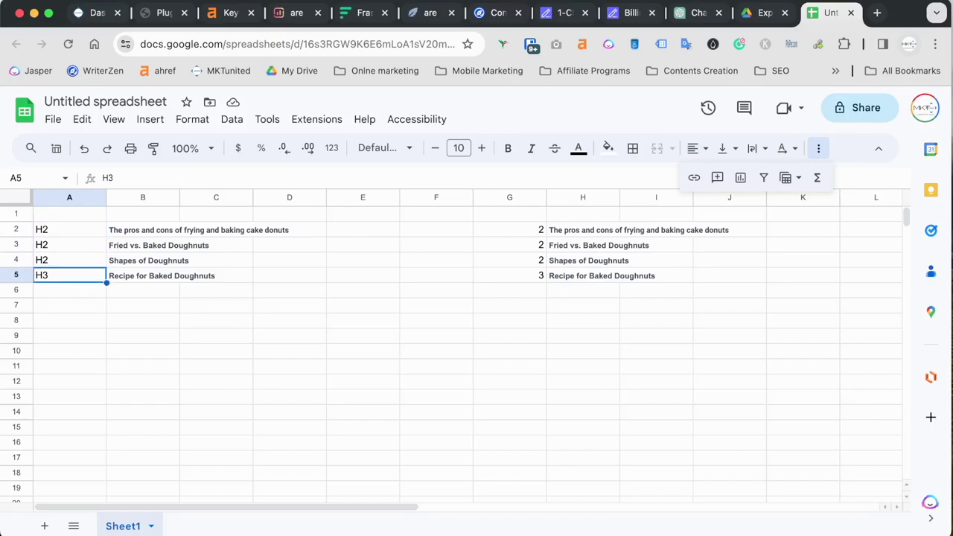
click(73, 231)
shift+click(149, 282)
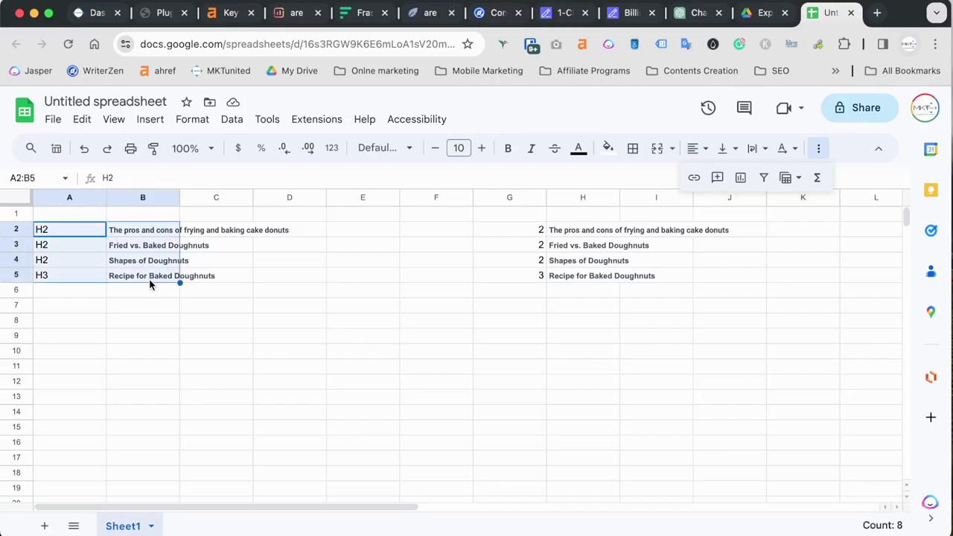
right_click(149, 279)
Step: Add an empty Main Title (H1) row and paste the four spreadsheet headings into it
click(177, 187)
click(564, 12)
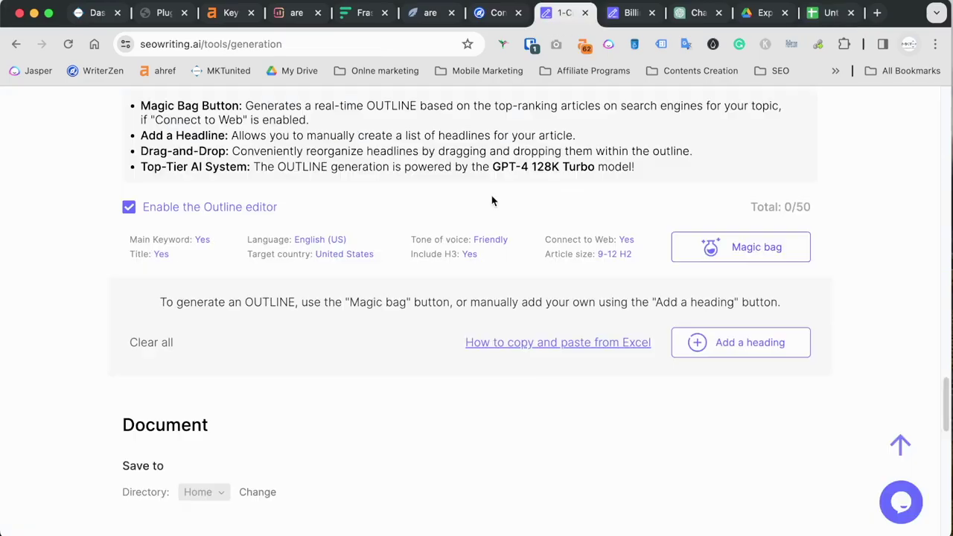
click(723, 346)
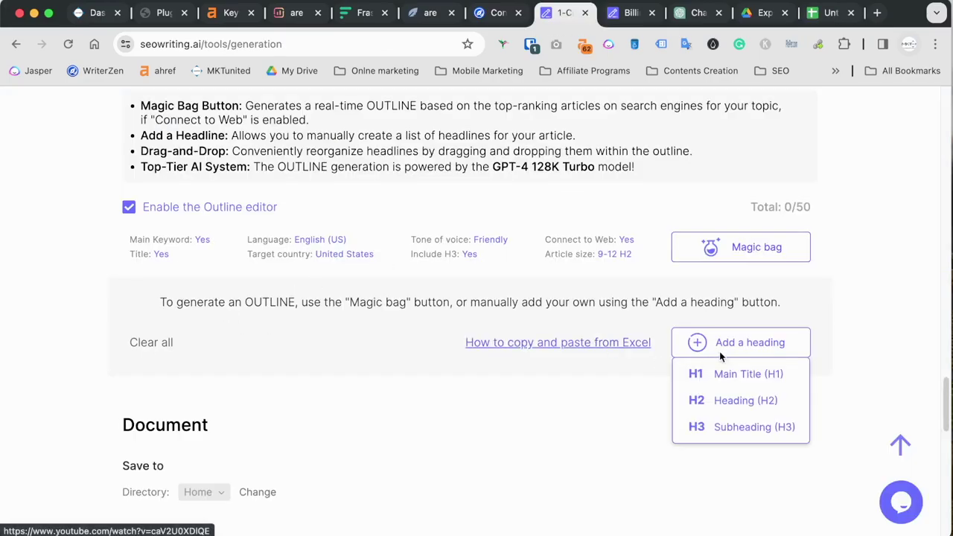
click(745, 382)
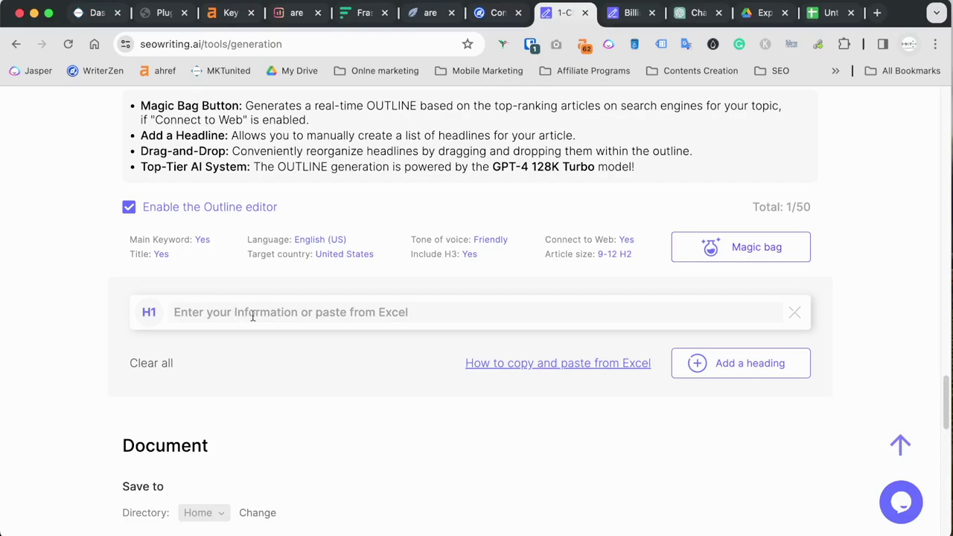
right_click(223, 316)
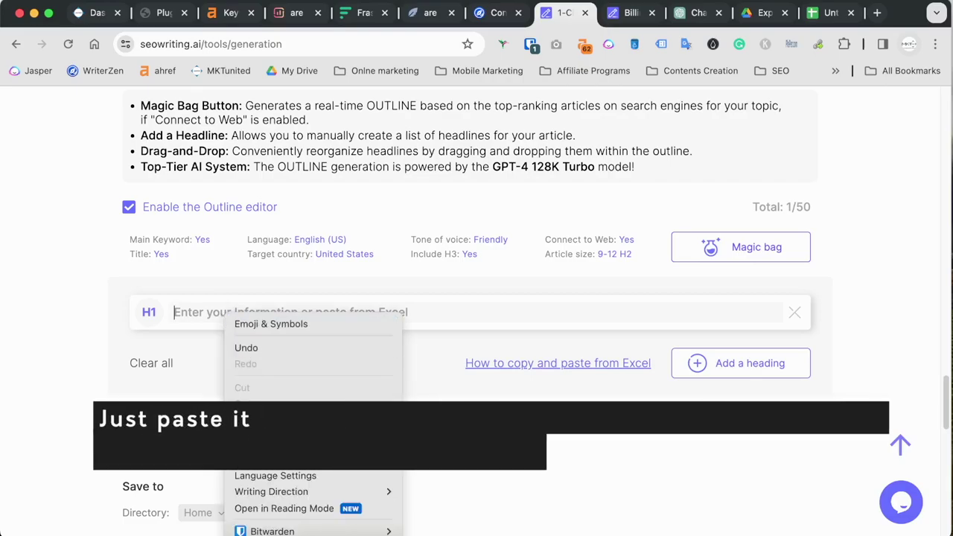
key(Escape)
key(super+v)
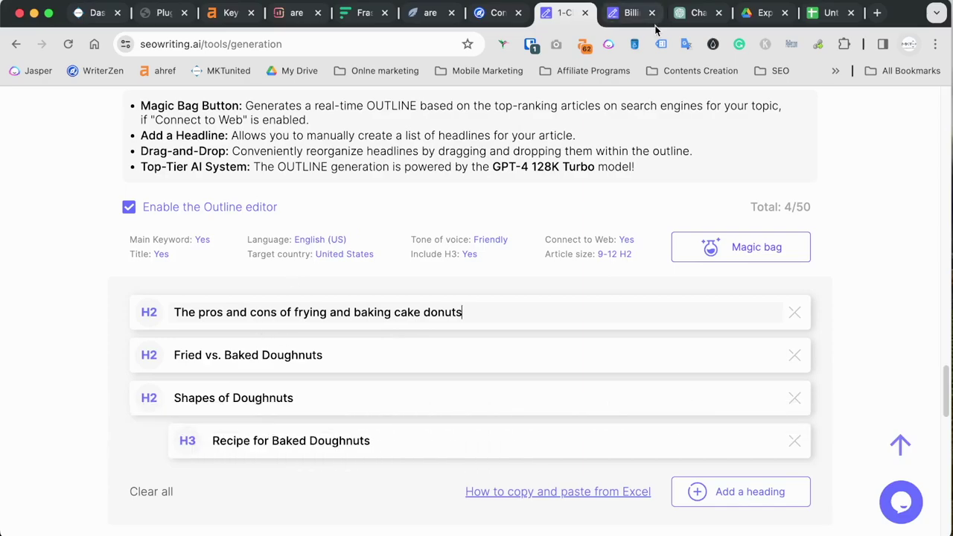
Step: Move 'Recipe for Baked Doughnuts' under 'Fried vs. Baked Doughnuts', then clear the whole outline
click(828, 13)
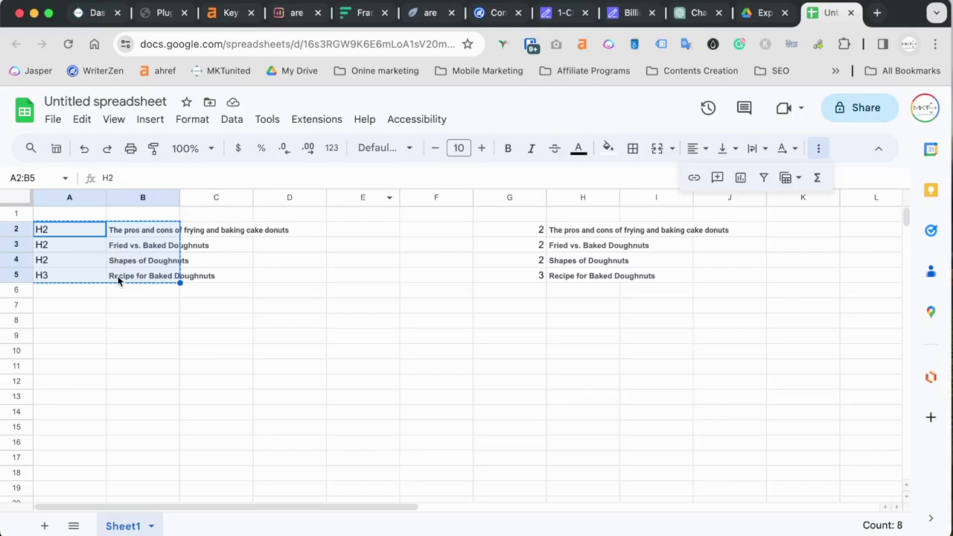
click(557, 13)
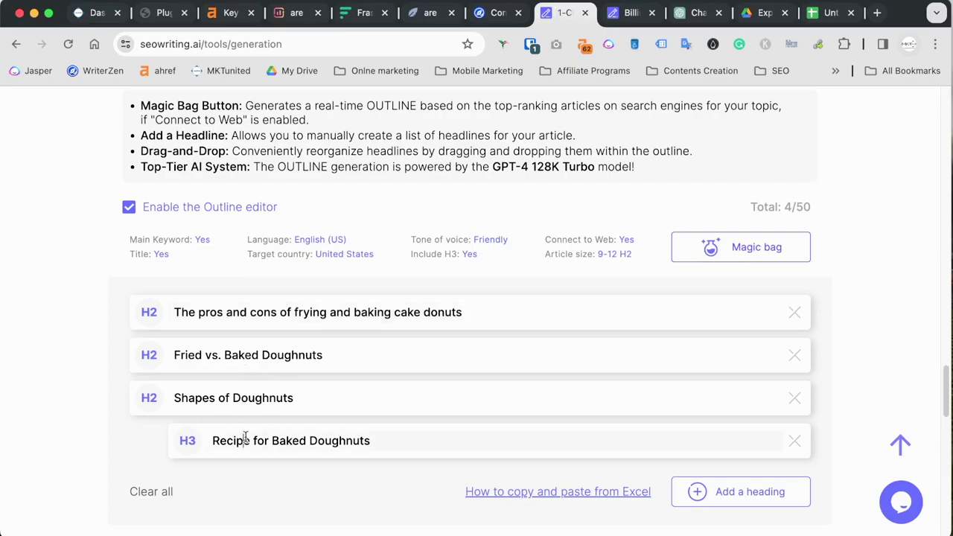
drag(245, 441, 187, 394)
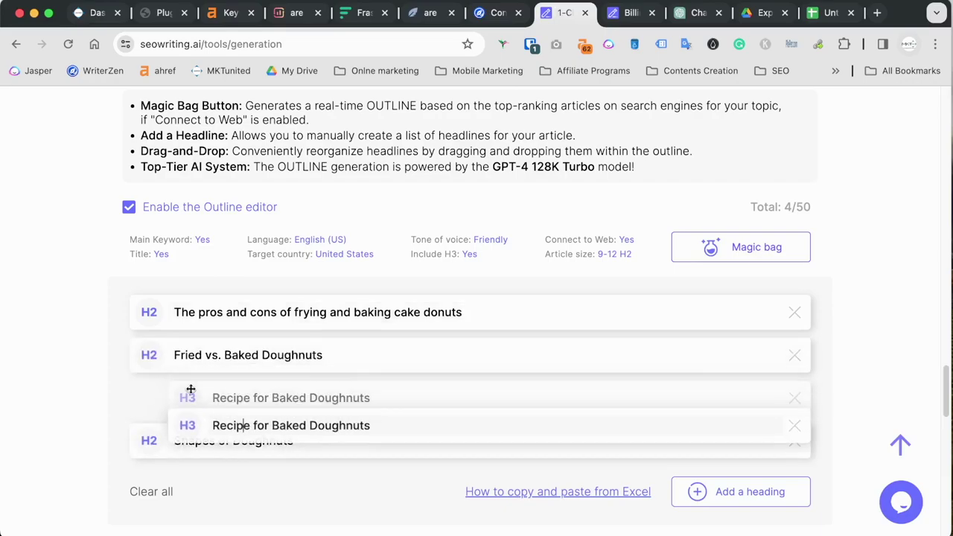
click(145, 493)
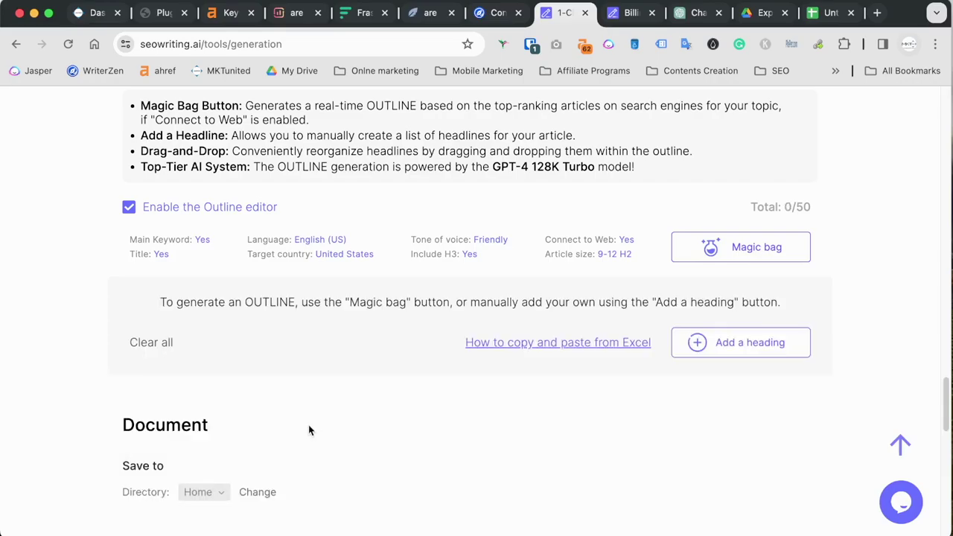
click(825, 15)
Step: Select the heading levels and texts in G2:H5 and copy them
click(509, 232)
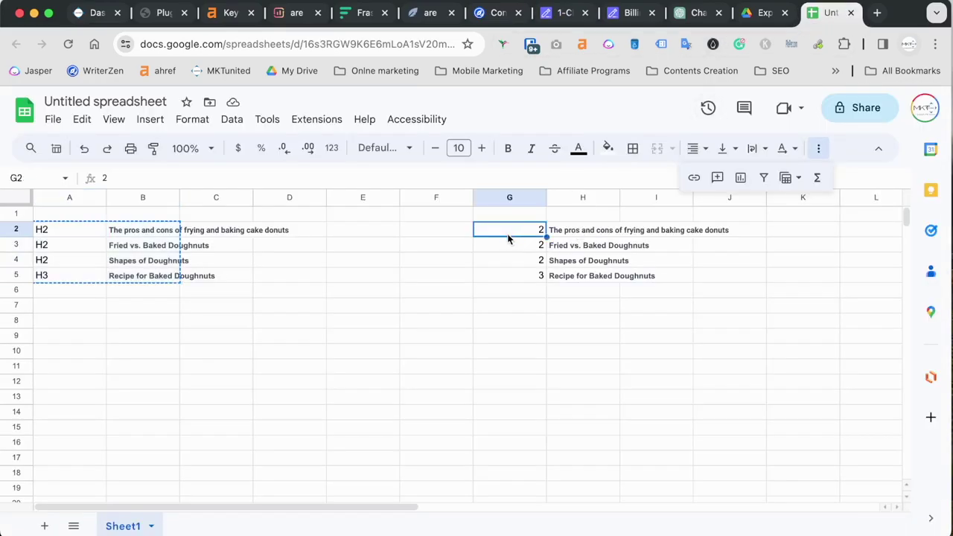
key(Down)
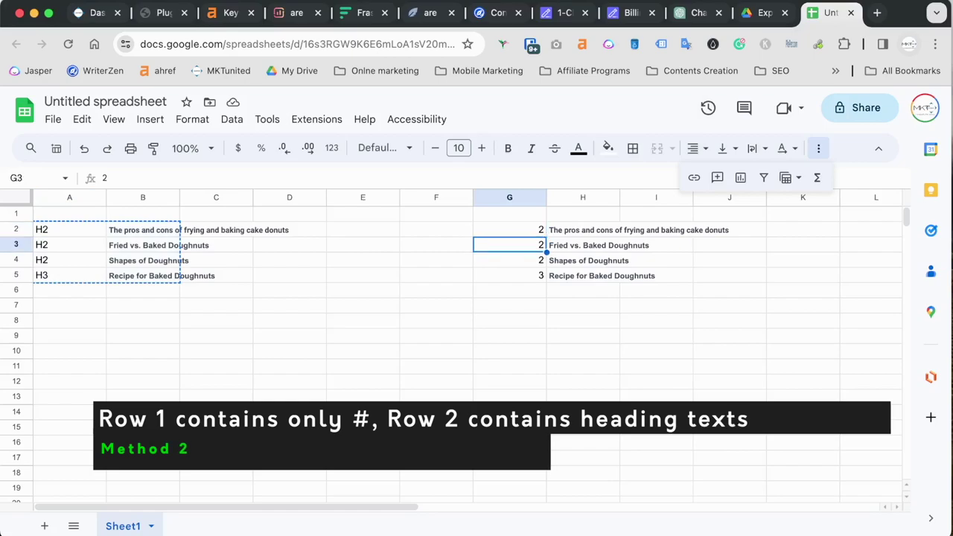
key(Up)
key(Down)
key(Down)
key(Down)
key(Down)
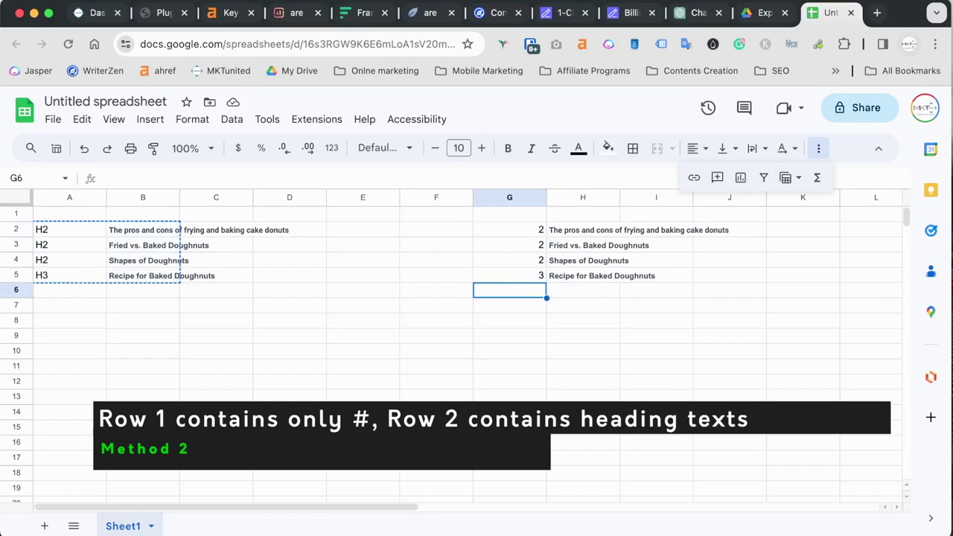
key(Up)
key(Up)
key(Up)
key(Up)
shift+click(602, 275)
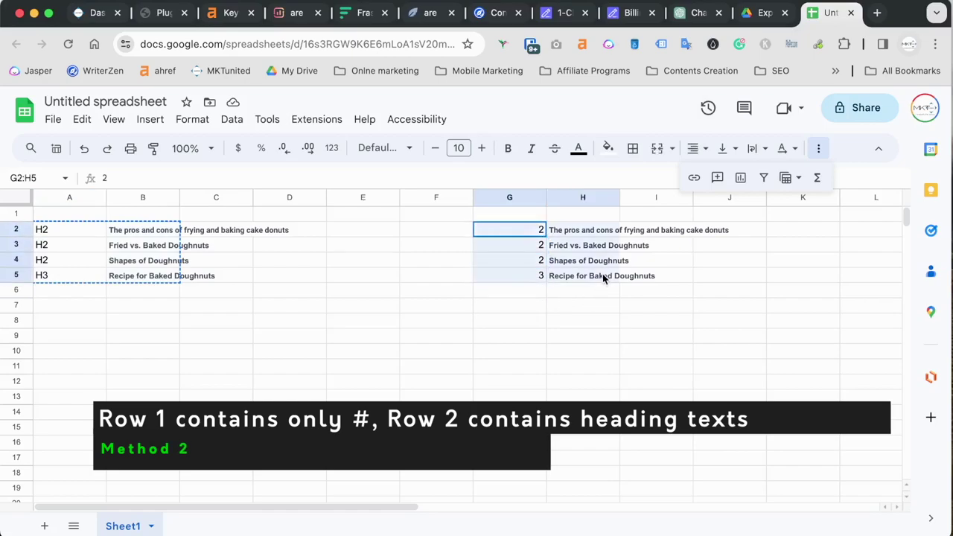
right_click(590, 276)
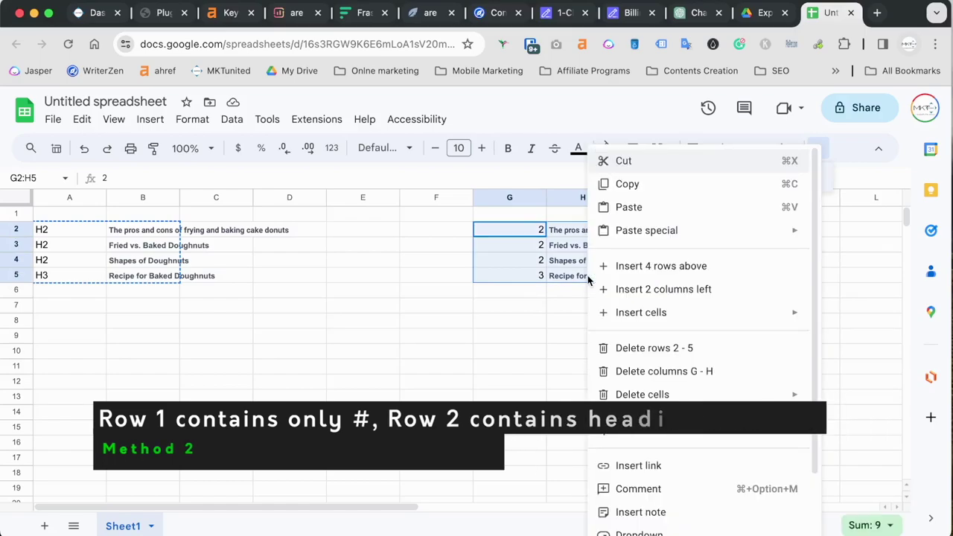
click(630, 186)
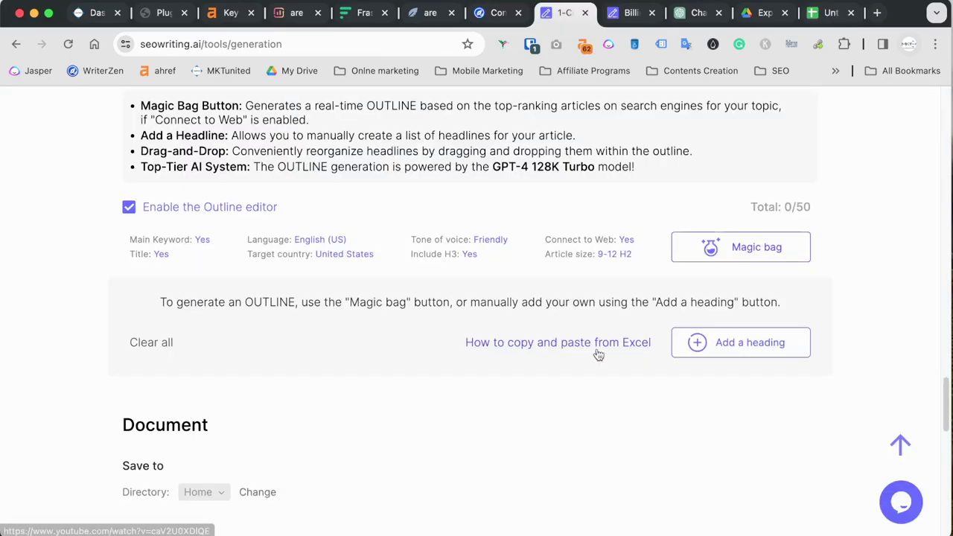
click(726, 344)
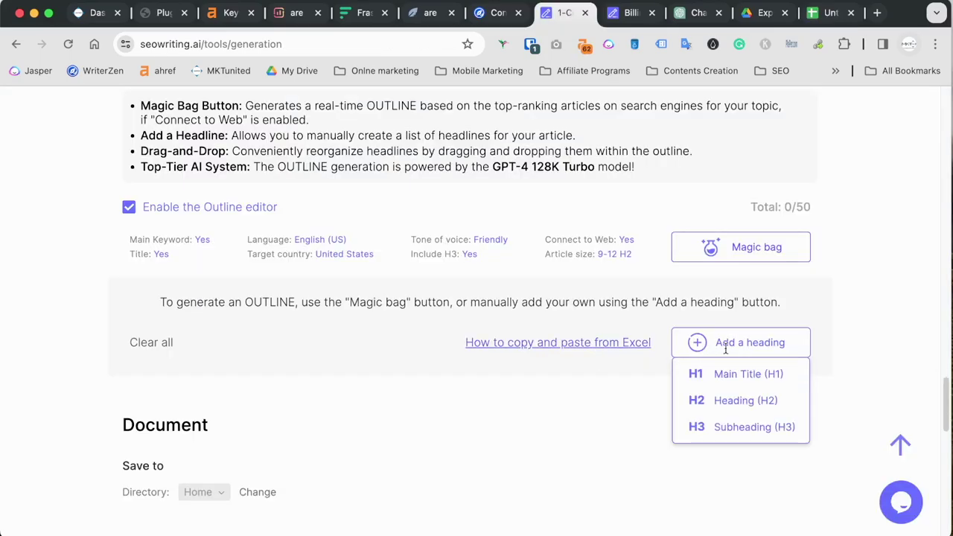
Step: Add an empty H2 row and paste the copied headings: three H2s plus H3 'Recipe for Baked Doughnuts'
click(737, 400)
click(251, 313)
right_click(251, 313)
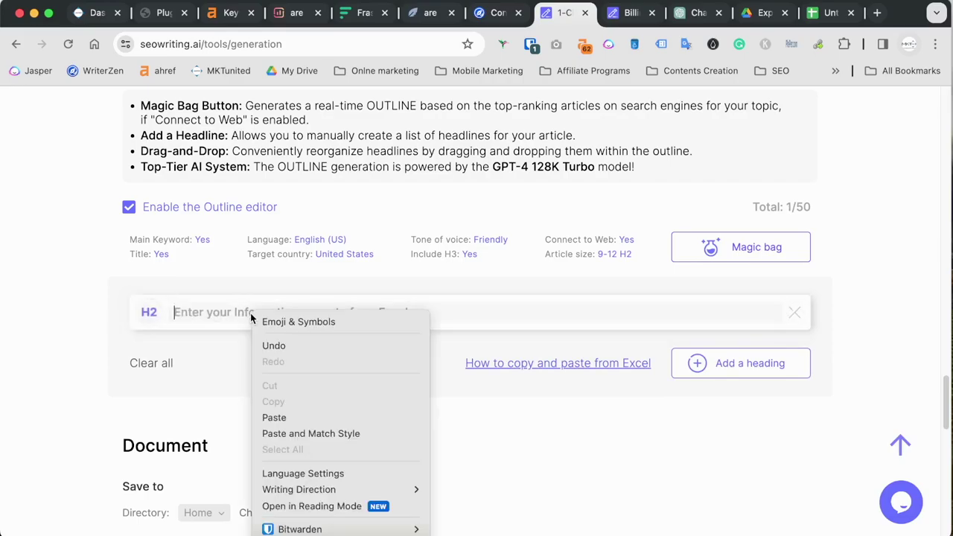
click(284, 417)
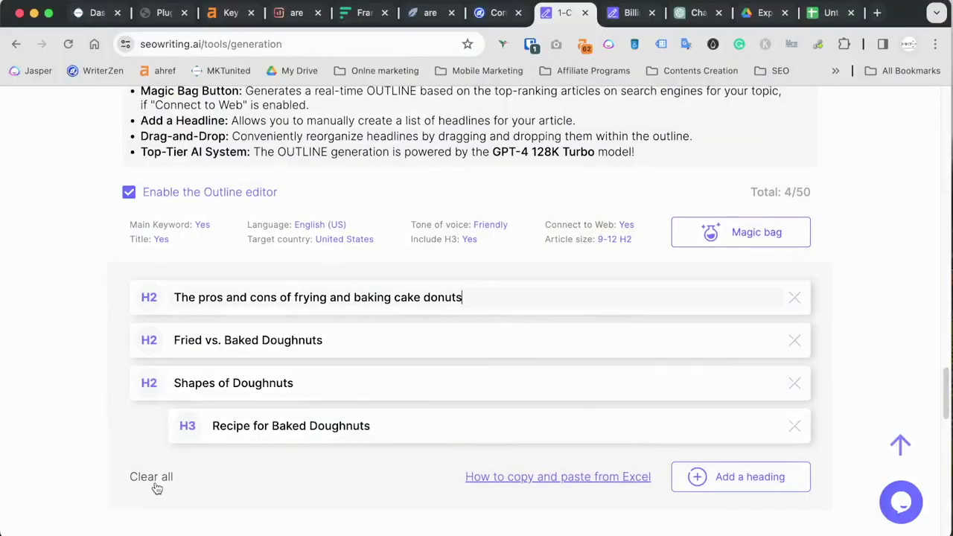
Step: Clear the pasted headings and generate a new outline with Magic bag
click(153, 481)
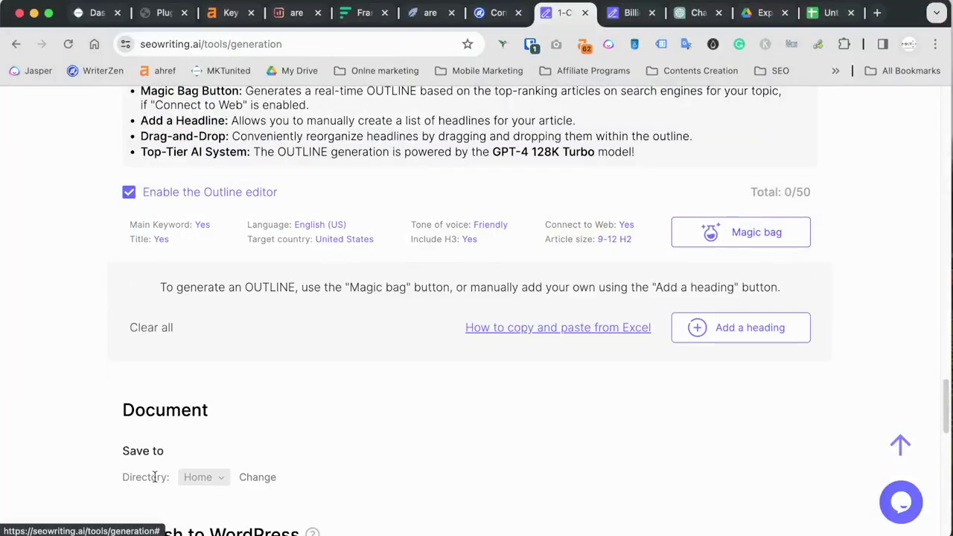
click(742, 236)
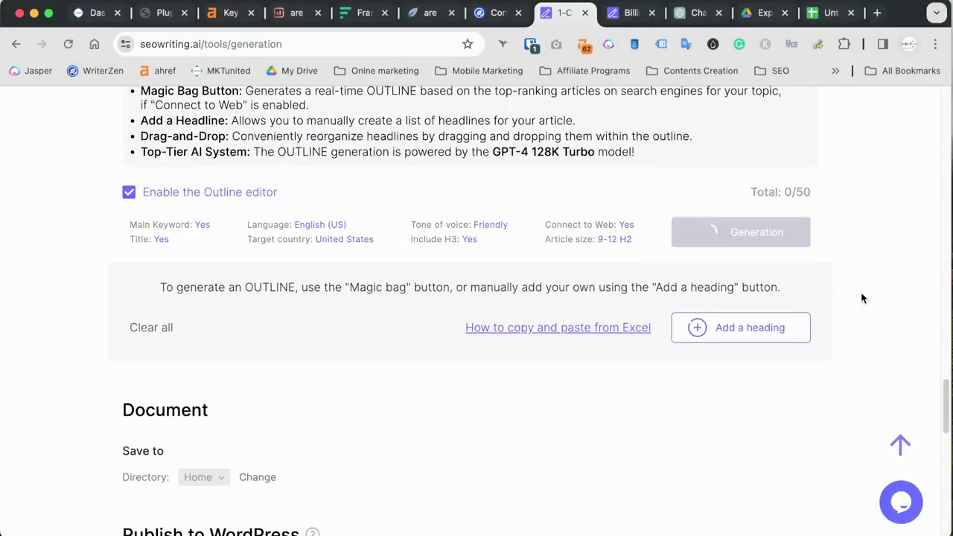
scroll(532, 375, down, 5)
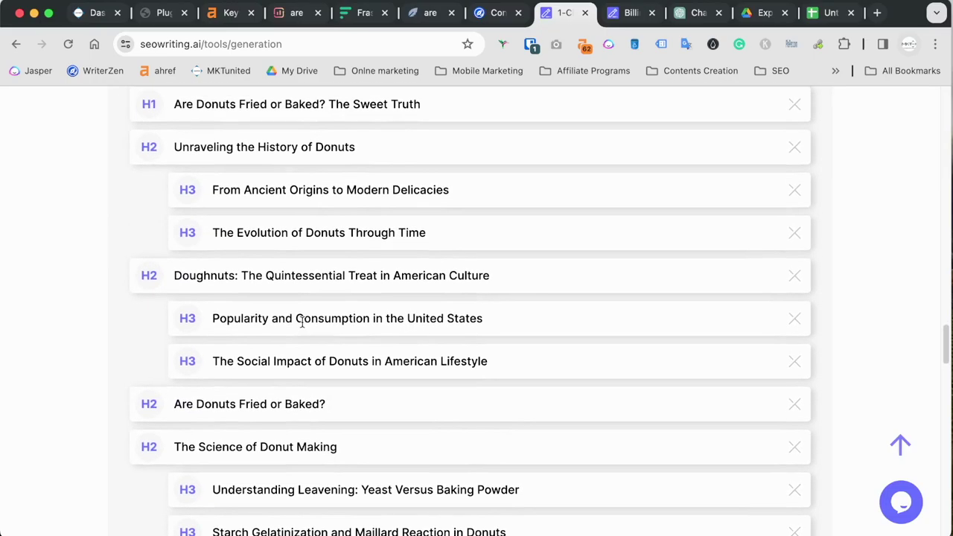
scroll(164, 302, down, 3)
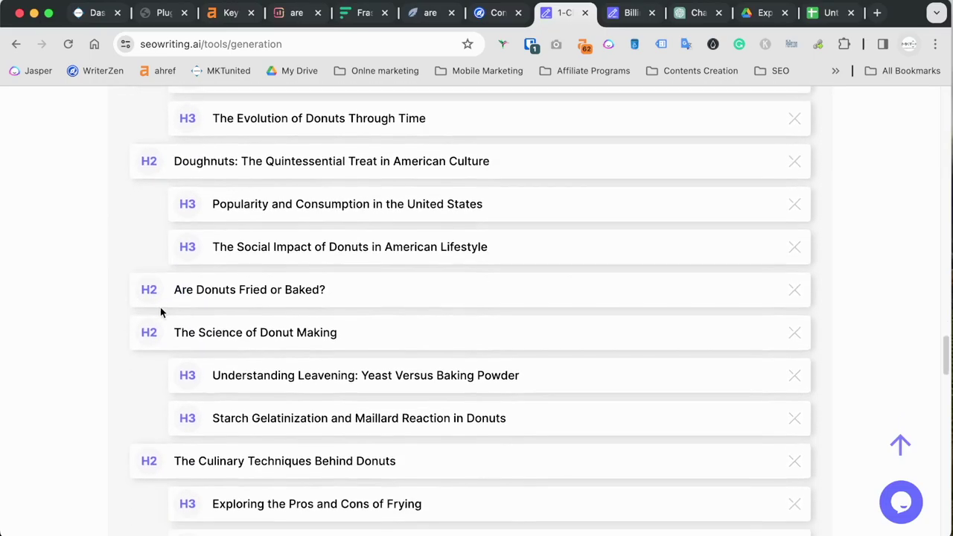
scroll(160, 311, down, 6)
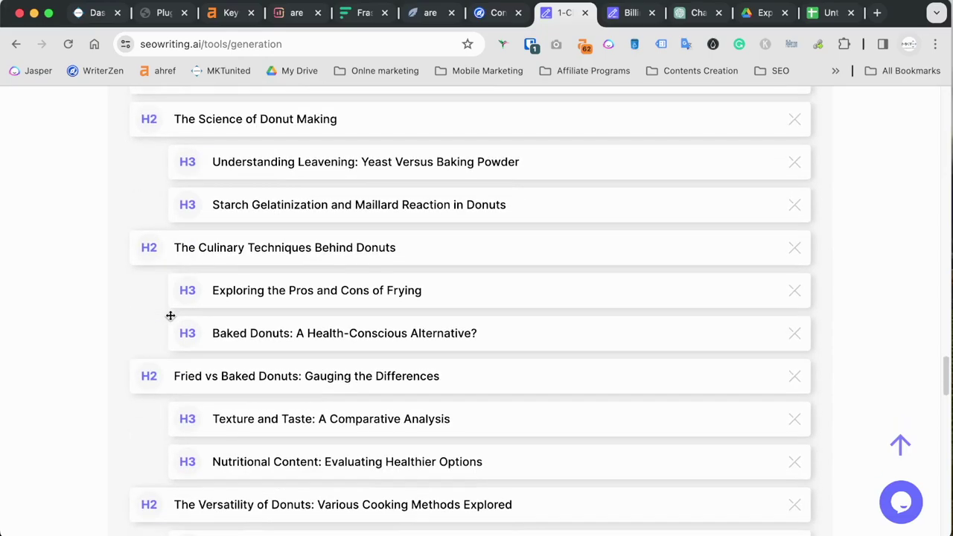
scroll(167, 319, down, 2)
scroll(166, 317, up, 13)
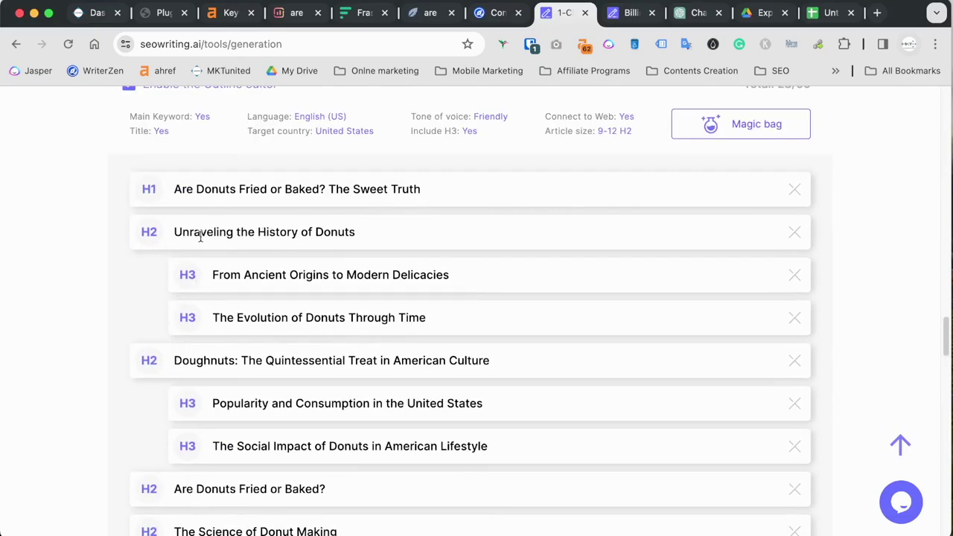
Step: Move the 'Unraveling the History of Donuts' H2 above the Conclusion
mouse_move(153, 233)
mouse_down()
mouse_move(196, 358)
mouse_move(164, 262)
mouse_move(144, 265)
mouse_up()
scroll(196, 355, down, 15)
scroll(349, 239, up, 10)
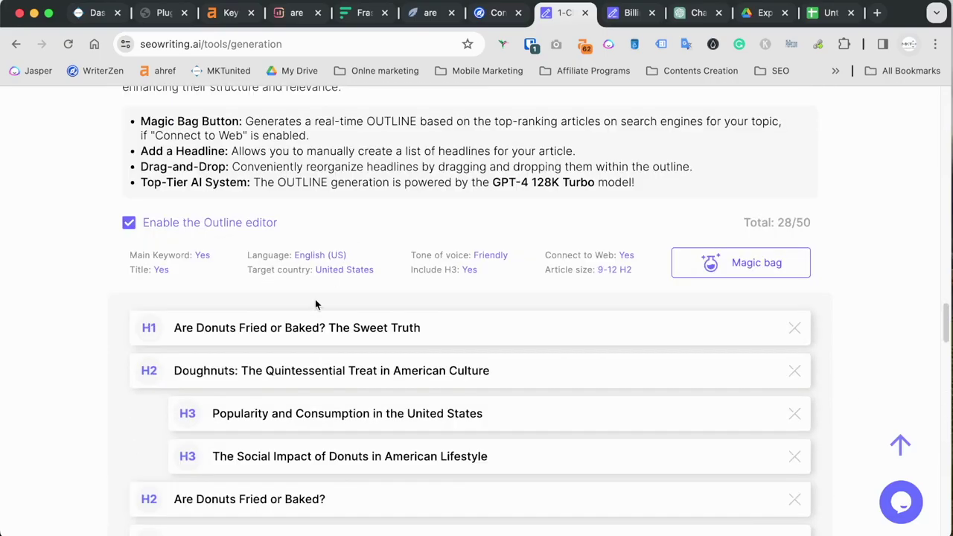
scroll(626, 264, down, 20)
scroll(626, 264, up, 20)
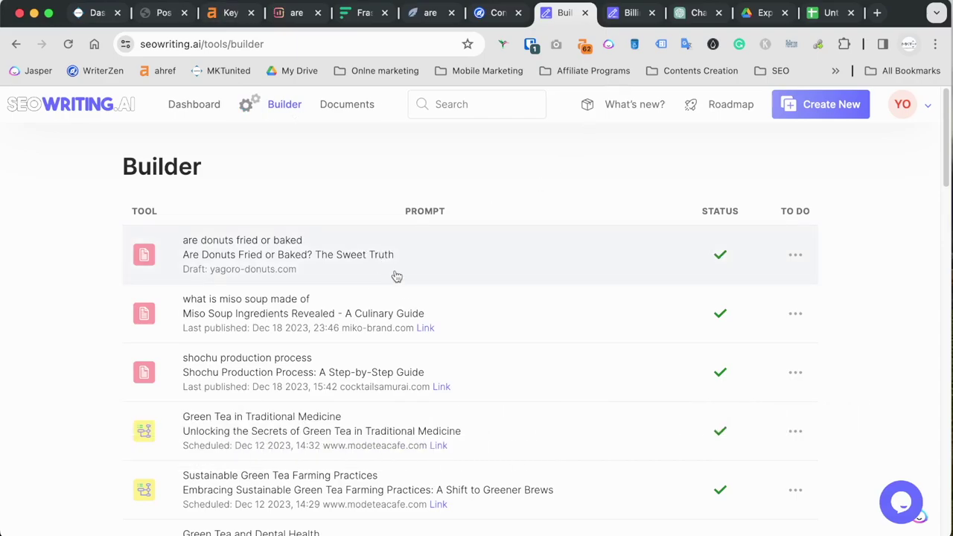
click(517, 257)
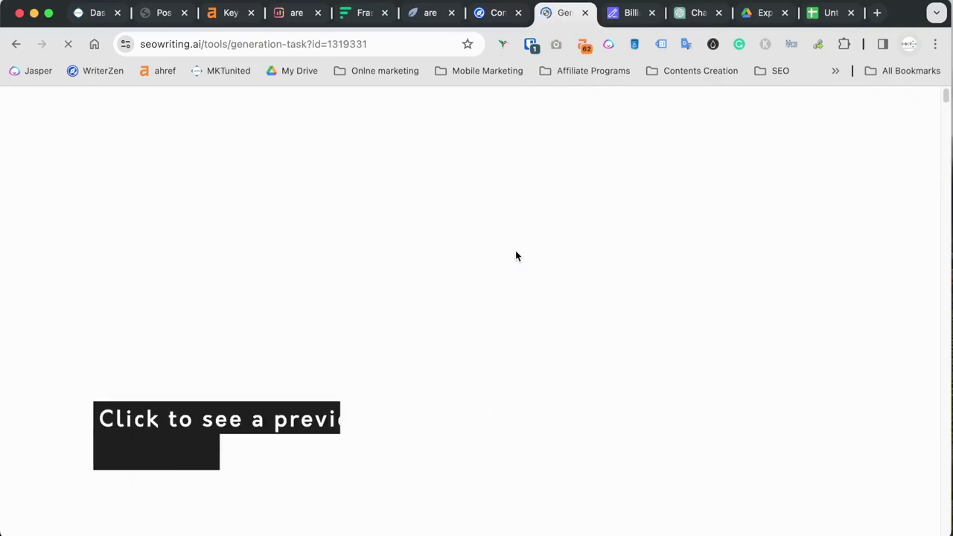
scroll(515, 256, down, 2)
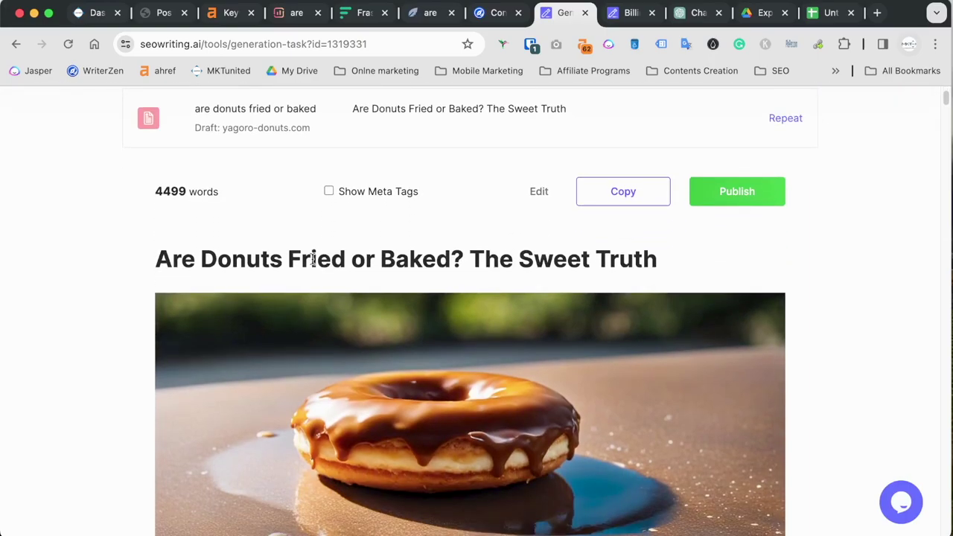
click(328, 193)
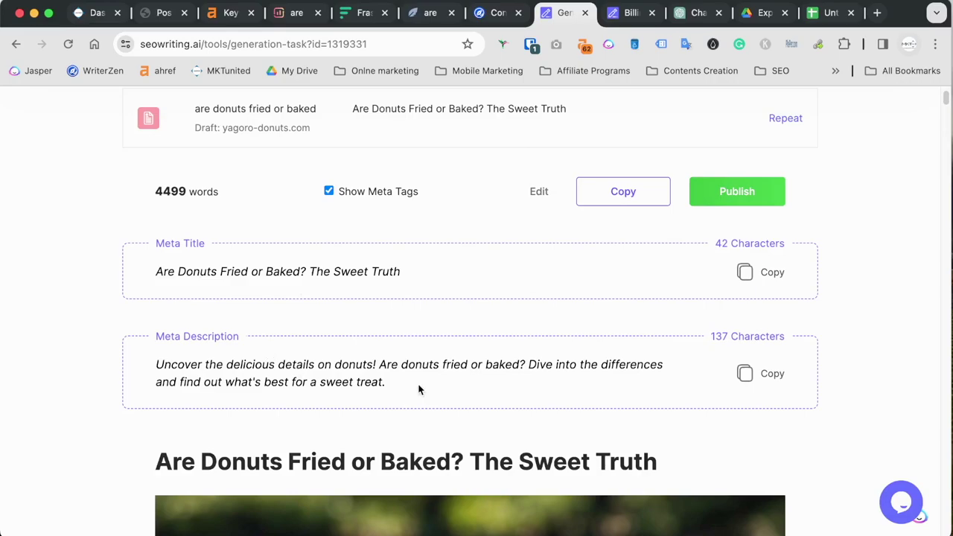
scroll(467, 367, down, 5)
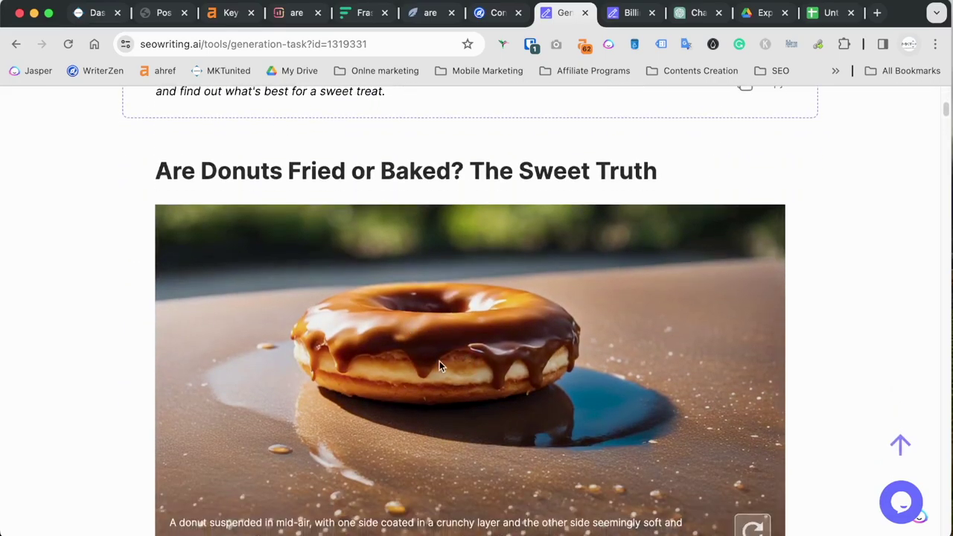
scroll(439, 365, down, 3)
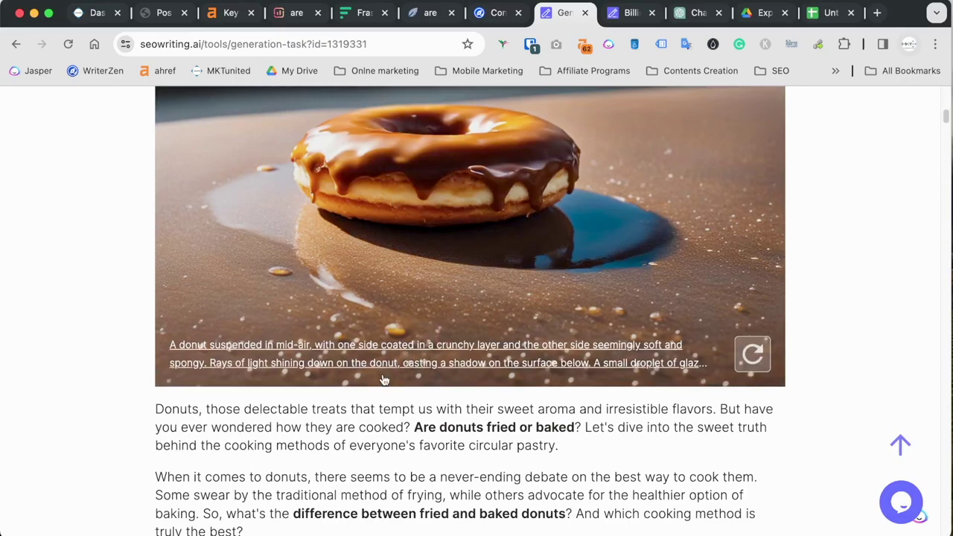
scroll(284, 356, down, 8)
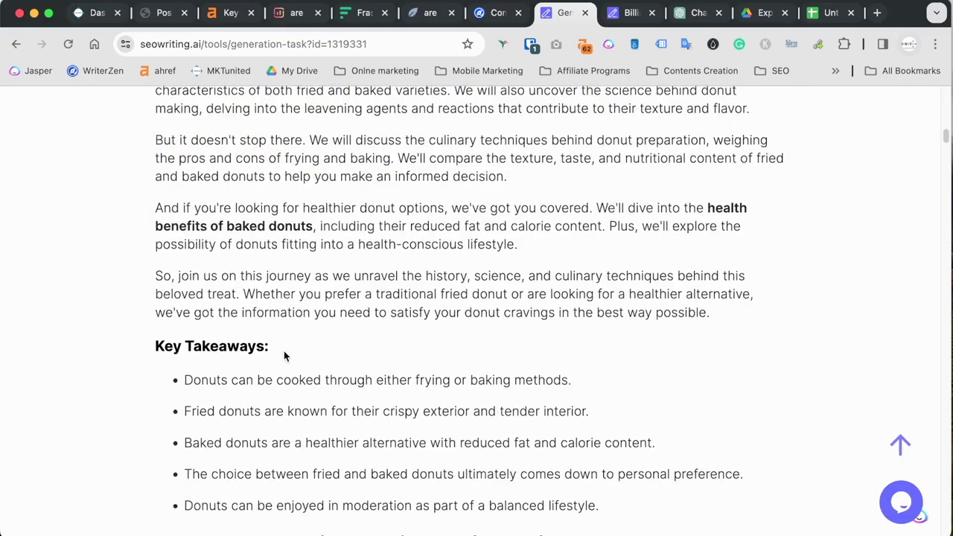
scroll(284, 357, down, 5)
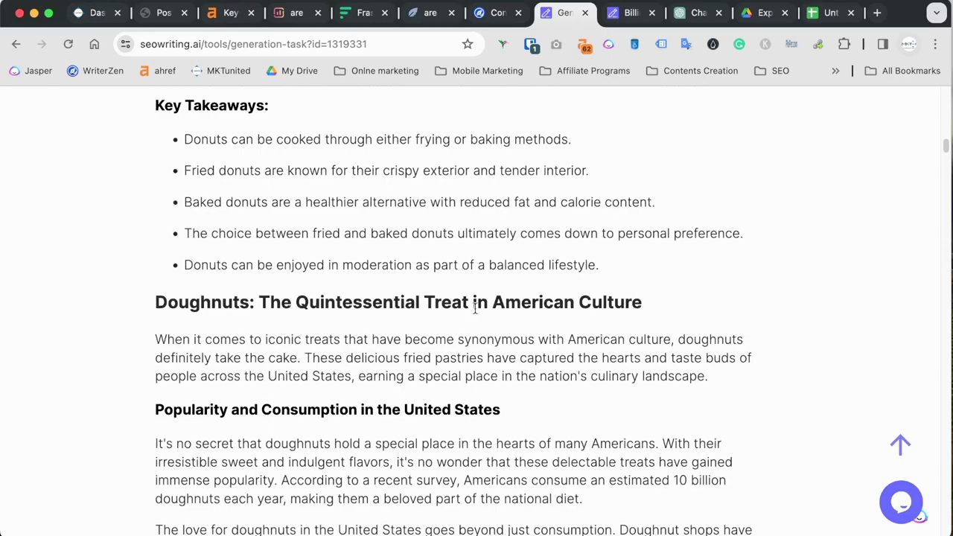
scroll(474, 308, down, 10)
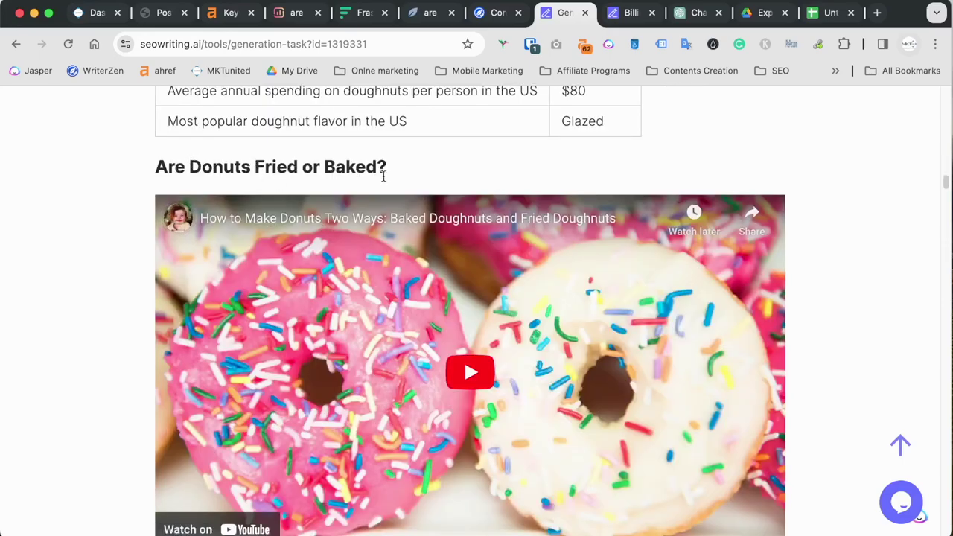
scroll(416, 190, down, 2)
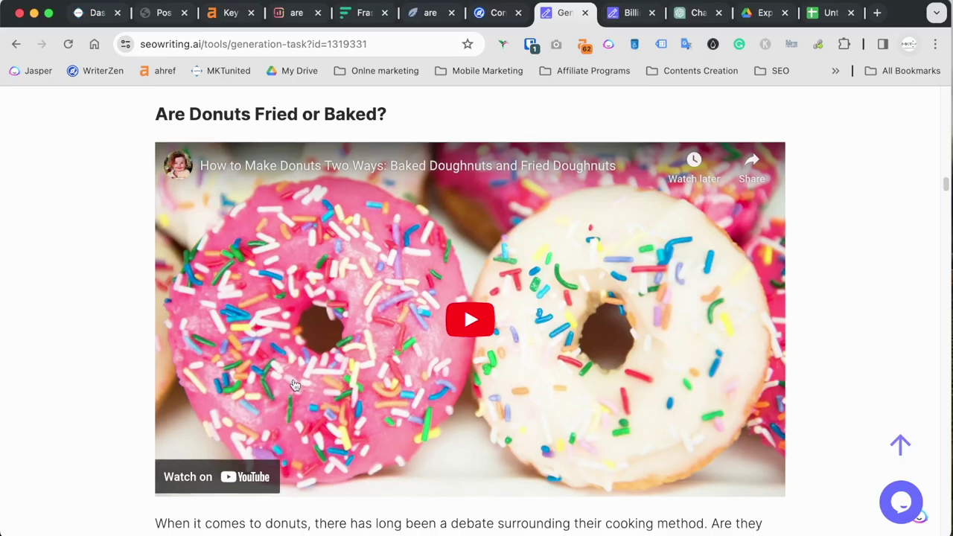
scroll(298, 384, down, 5)
scroll(330, 303, down, 2)
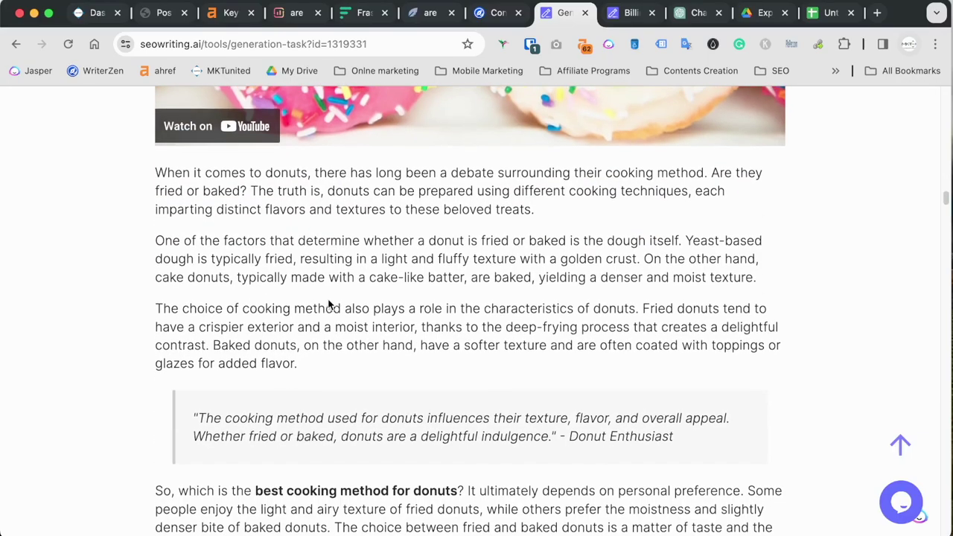
scroll(288, 347, down, 5)
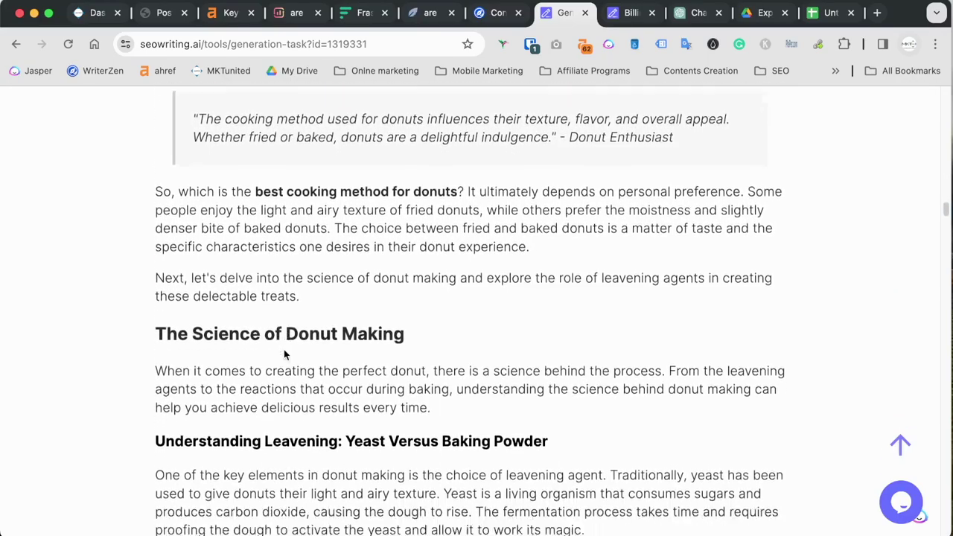
scroll(306, 320, down, 3)
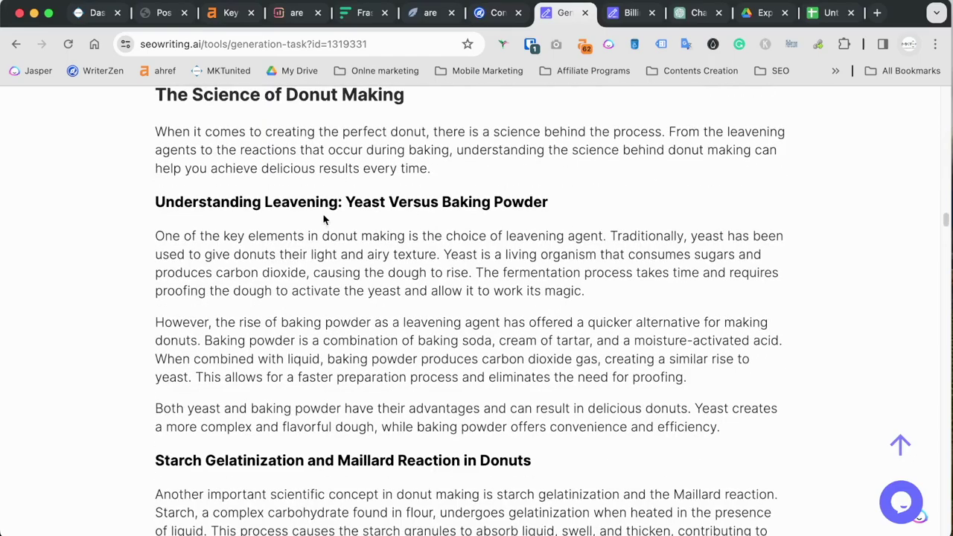
scroll(323, 216, down, 8)
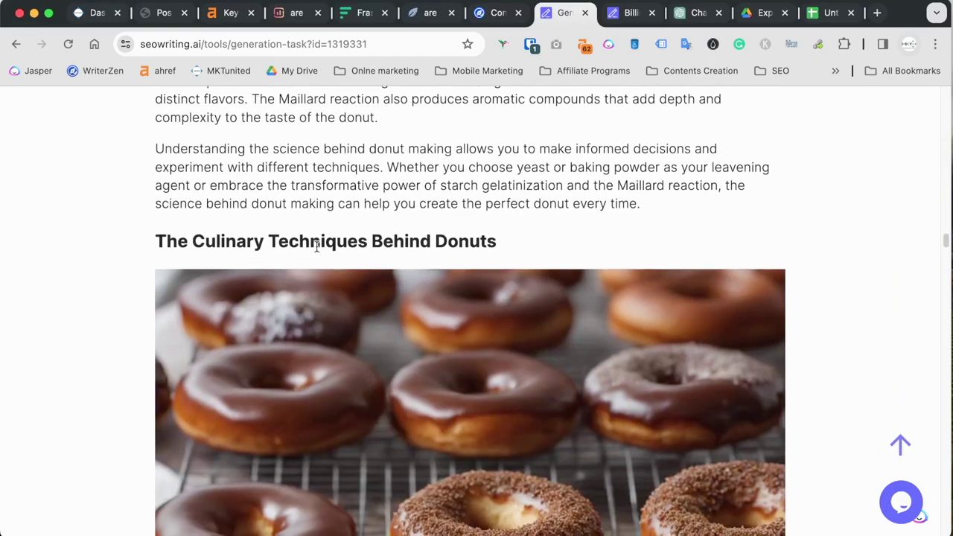
scroll(317, 253, down, 4)
scroll(316, 262, down, 2)
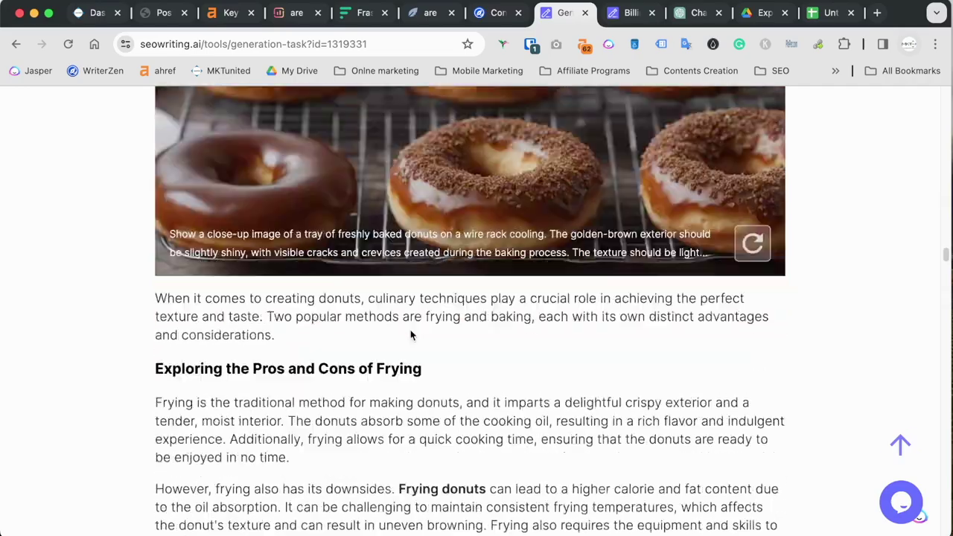
scroll(410, 336, down, 20)
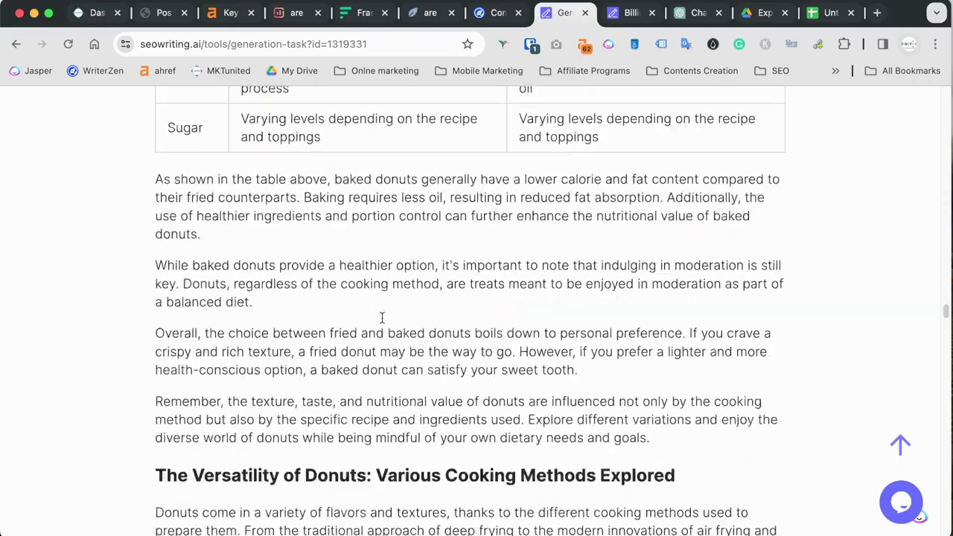
scroll(382, 318, down, 20)
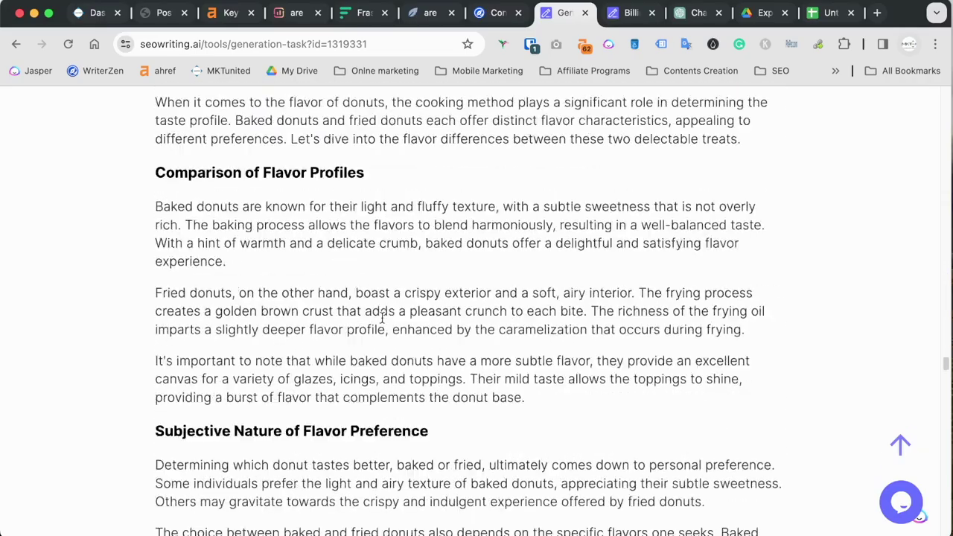
scroll(382, 318, down, 15)
scroll(382, 319, up, 14)
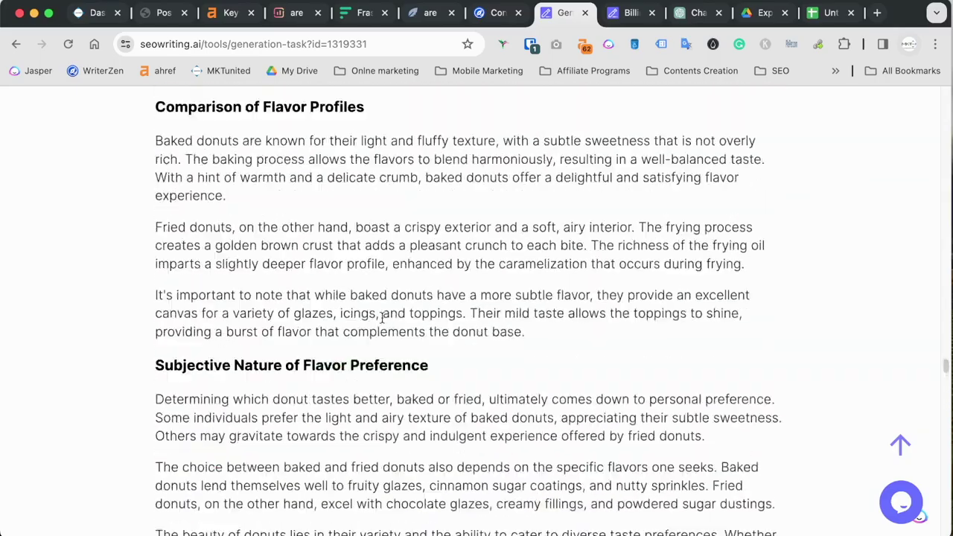
scroll(441, 323, down, 10)
scroll(444, 266, up, 1)
scroll(428, 250, up, 6)
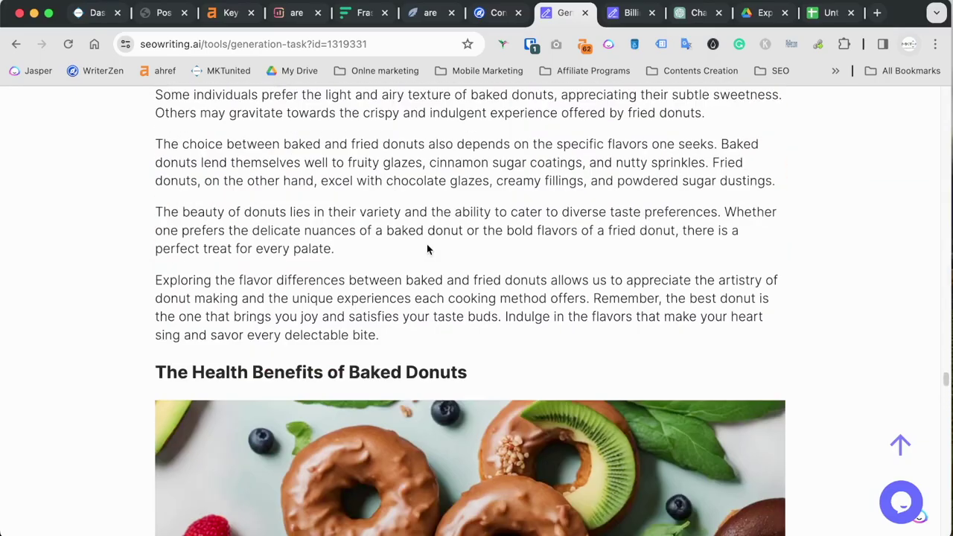
scroll(427, 250, up, 10)
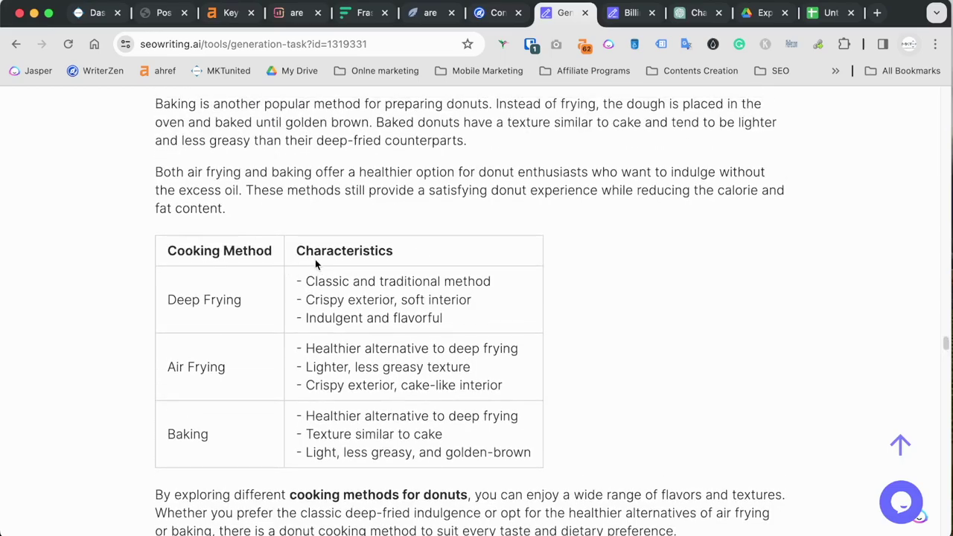
scroll(315, 260, up, 10)
scroll(316, 265, down, 12)
scroll(312, 261, up, 3)
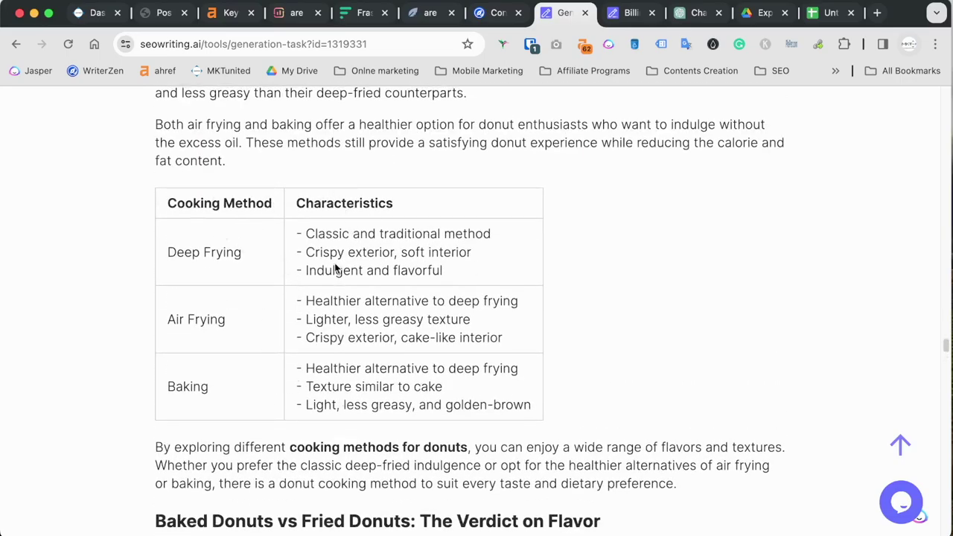
scroll(259, 316, down, 20)
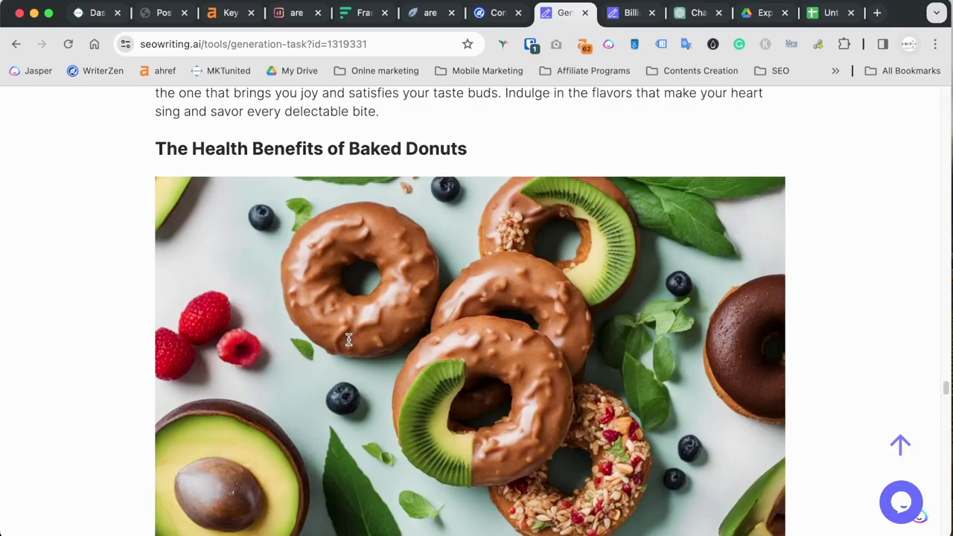
scroll(348, 344, down, 20)
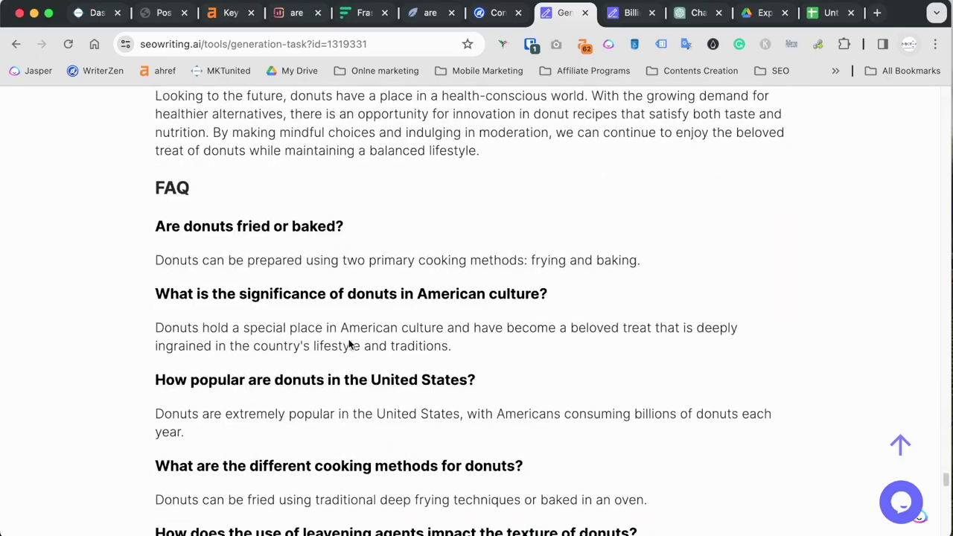
scroll(348, 340, up, 8)
scroll(348, 339, up, 15)
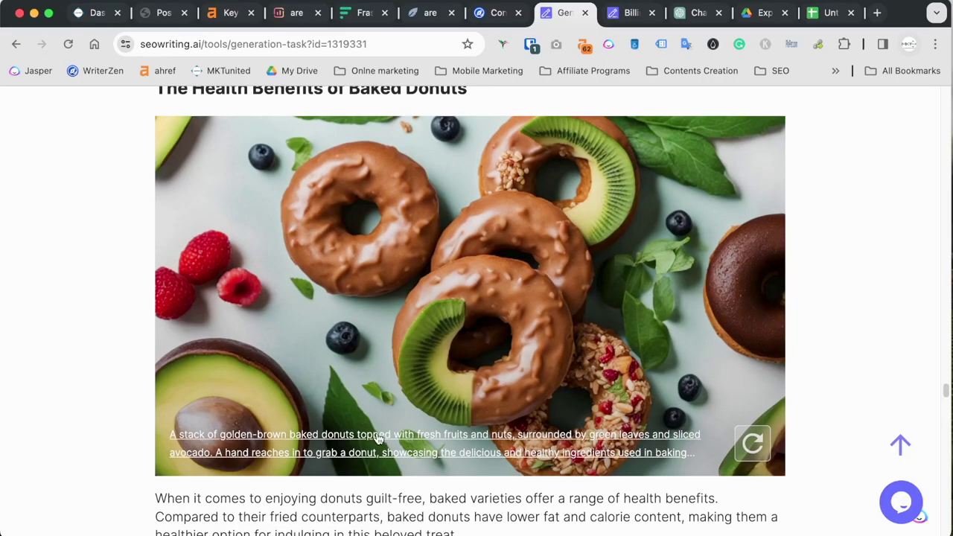
Step: Cut the fruits, nuts and avocado clause from the health-benefits image prompt, end it with a period, and regenerate
click(480, 439)
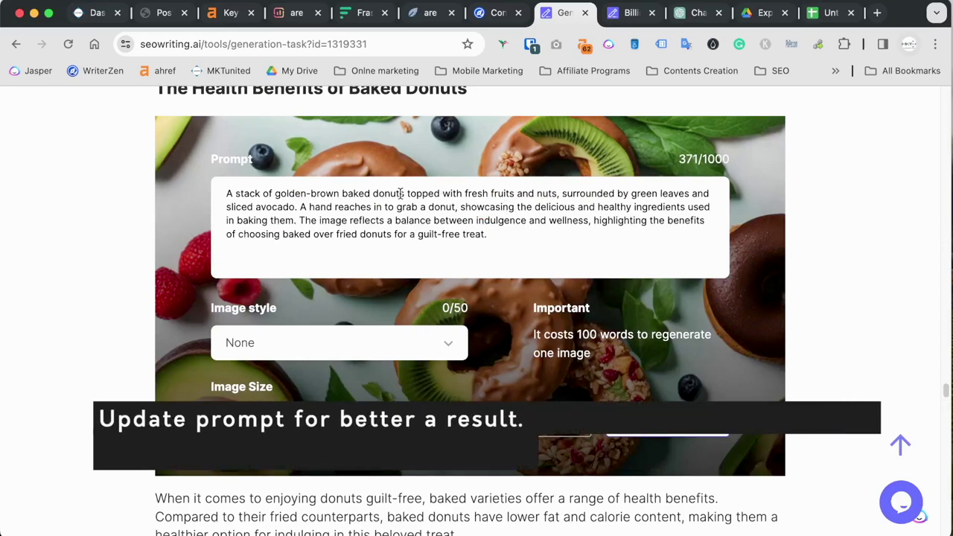
click(512, 194)
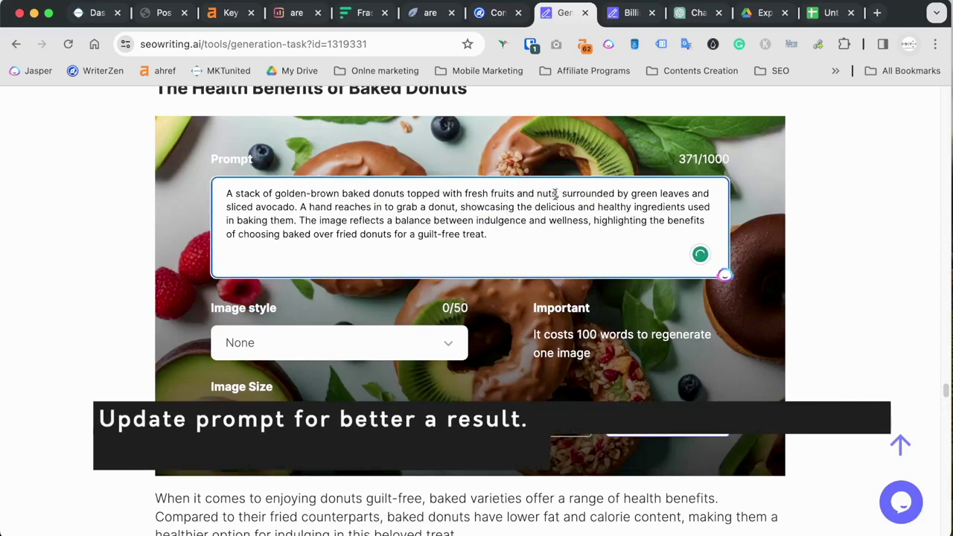
drag(297, 207, 407, 193)
key(BackSpace)
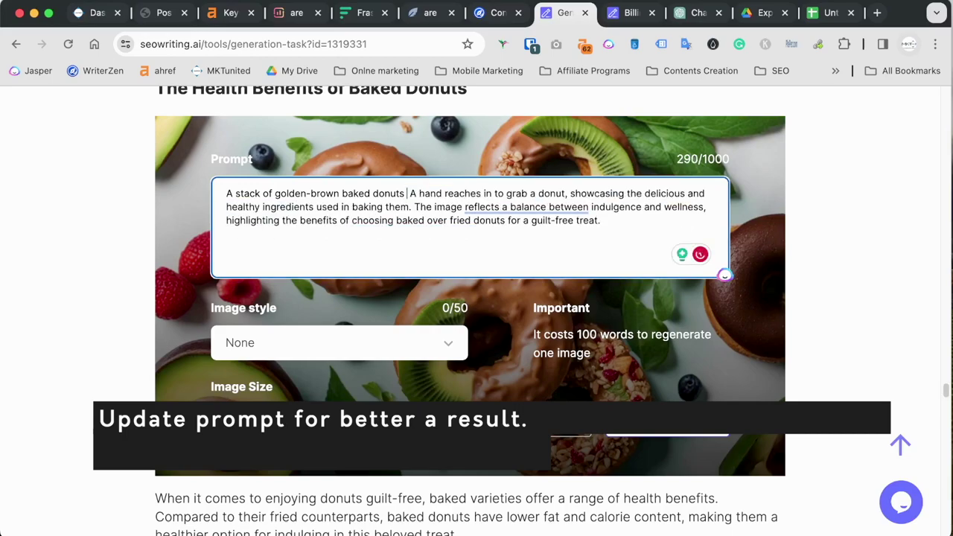
key(BackSpace)
text(.)
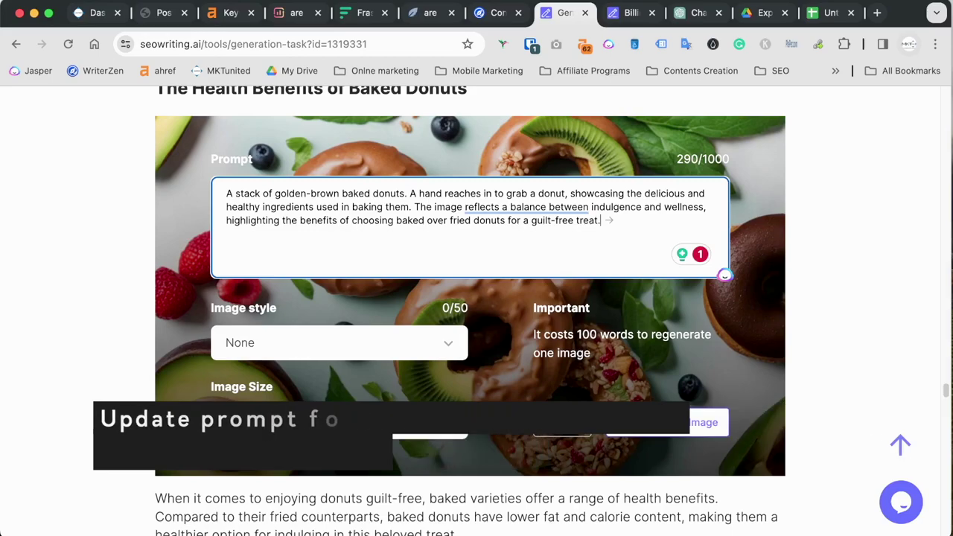
click(666, 423)
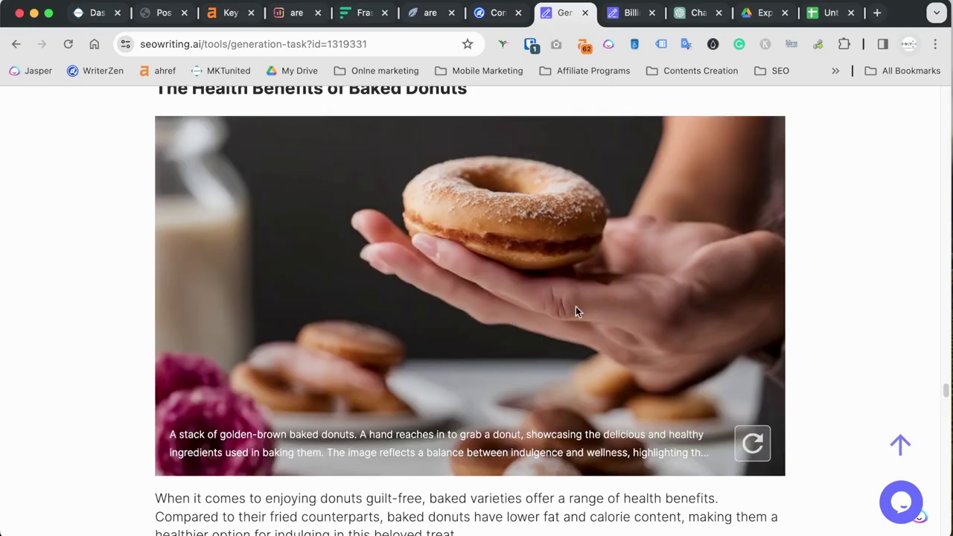
scroll(385, 336, down, 15)
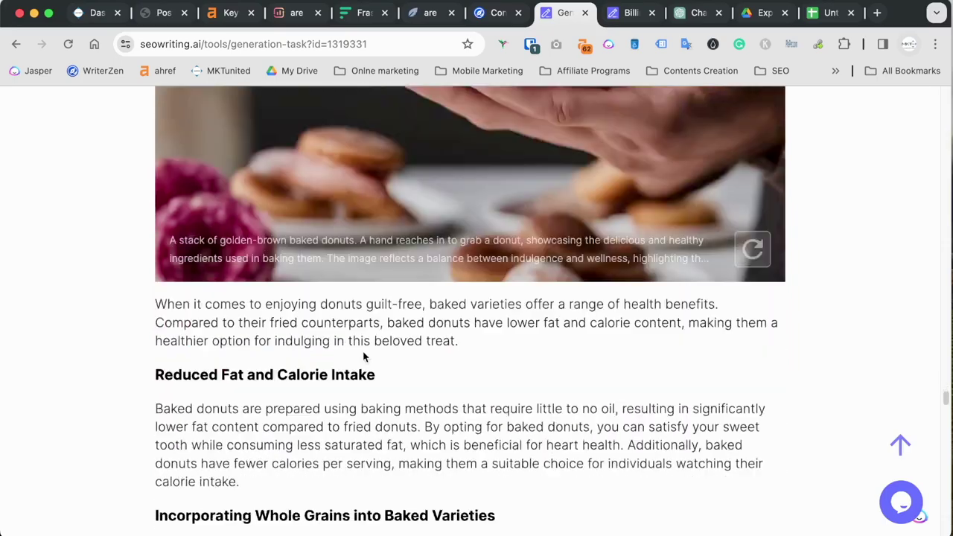
scroll(224, 264, down, 2)
scroll(228, 221, down, 2)
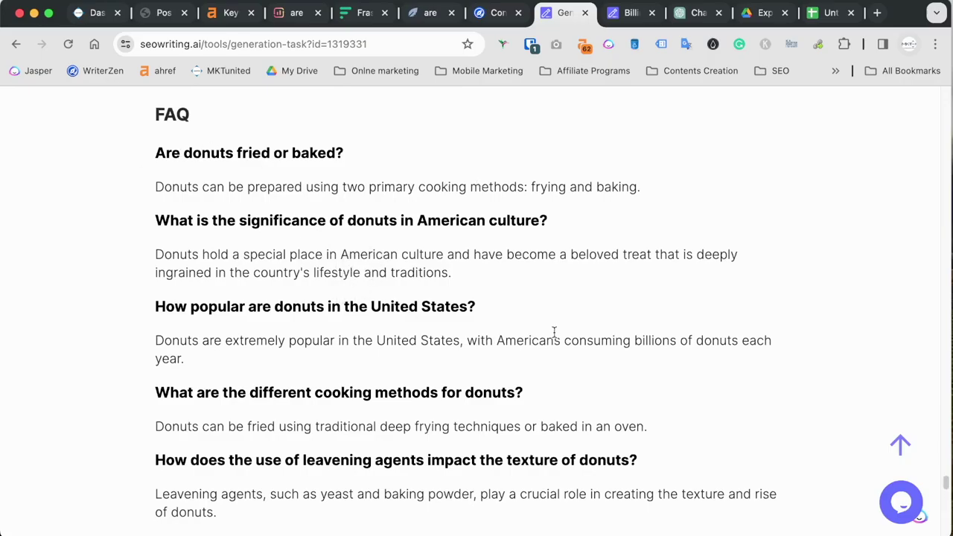
scroll(404, 331, down, 20)
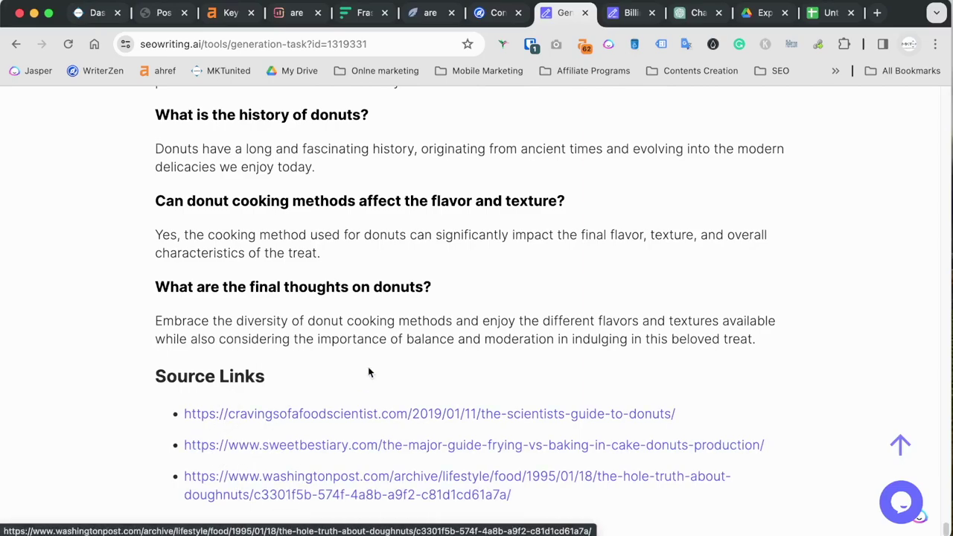
scroll(462, 126, up, 20)
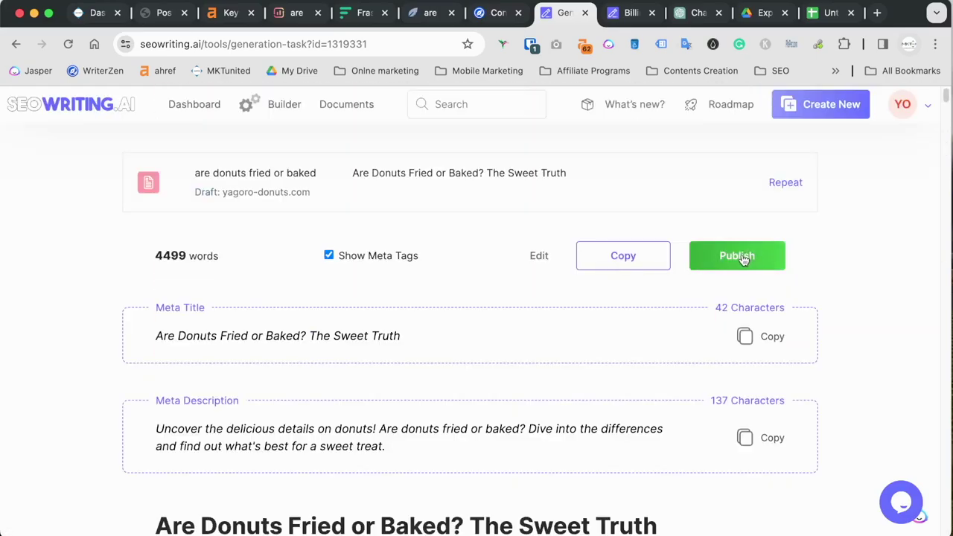
Step: Target yagoro-donuts.com, file the post under donuts, and tag it 'are donuts fried or baked'
click(741, 255)
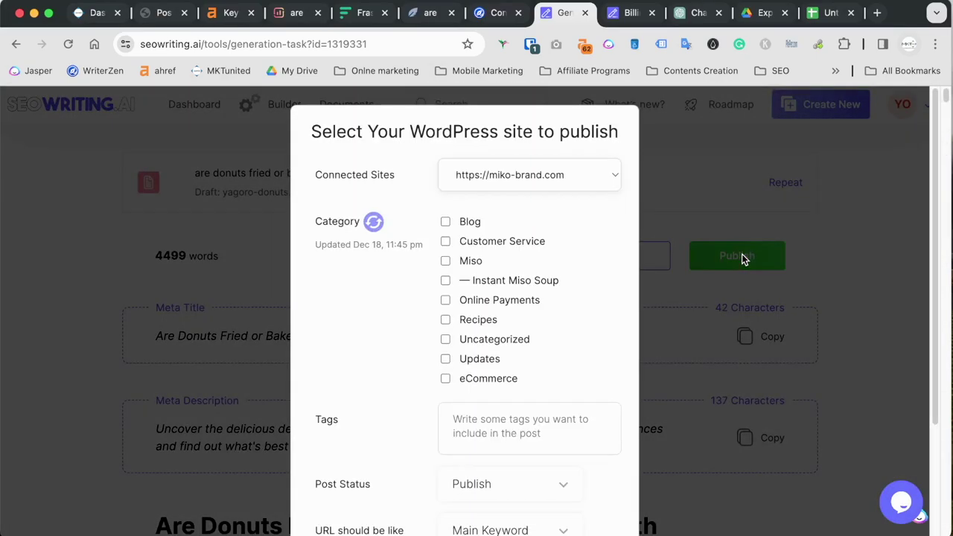
click(474, 178)
click(525, 173)
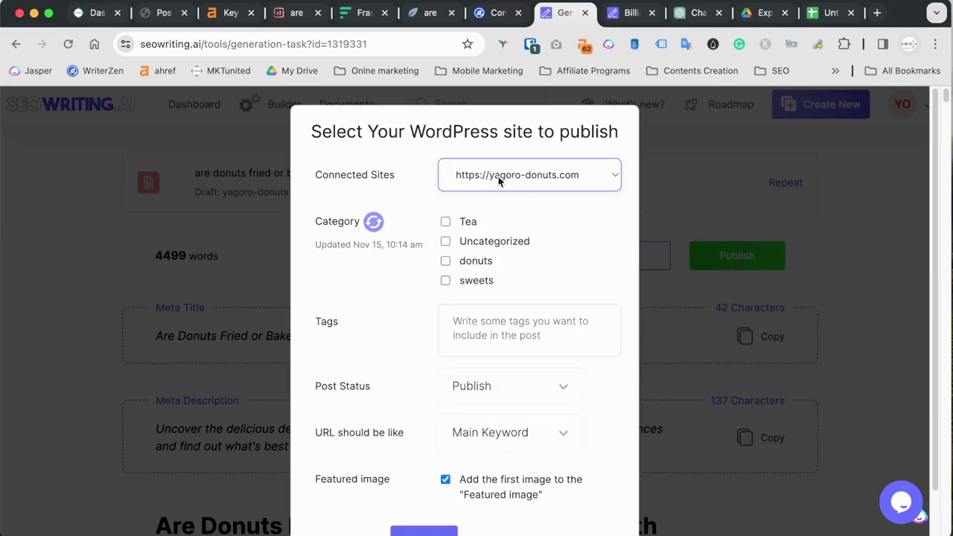
click(446, 261)
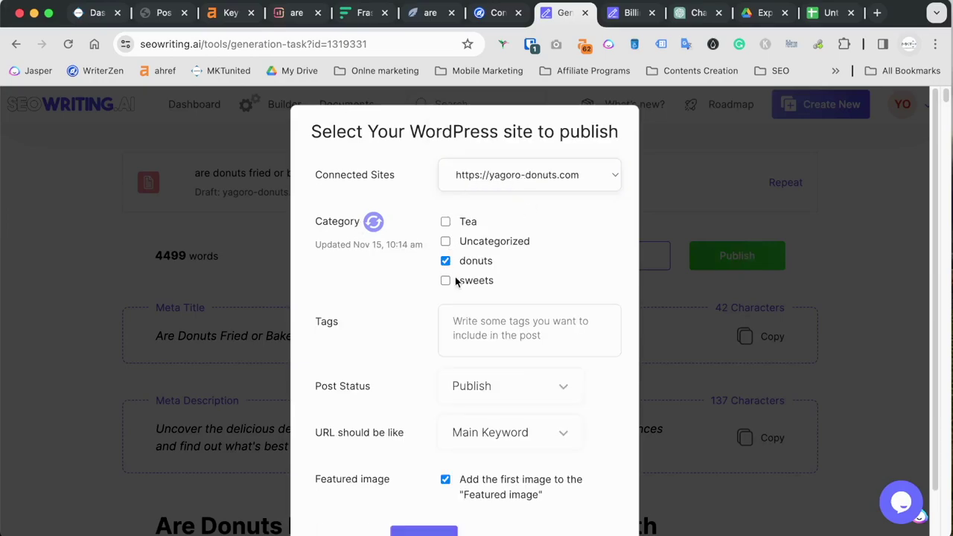
click(491, 313)
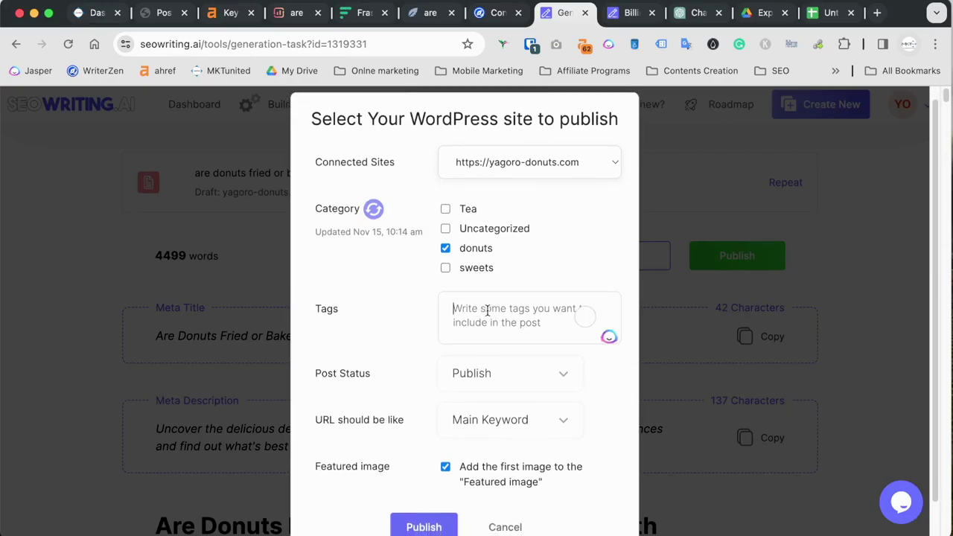
text(are donuts fried or baked)
key(Return)
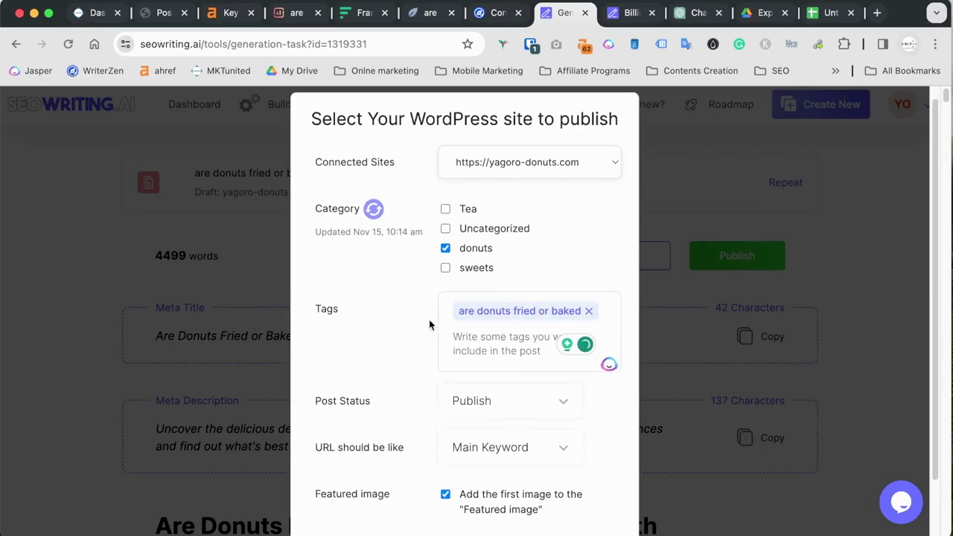
Step: Set the post status to Draft and publish the article to WordPress
scroll(418, 361, down, 2)
click(498, 344)
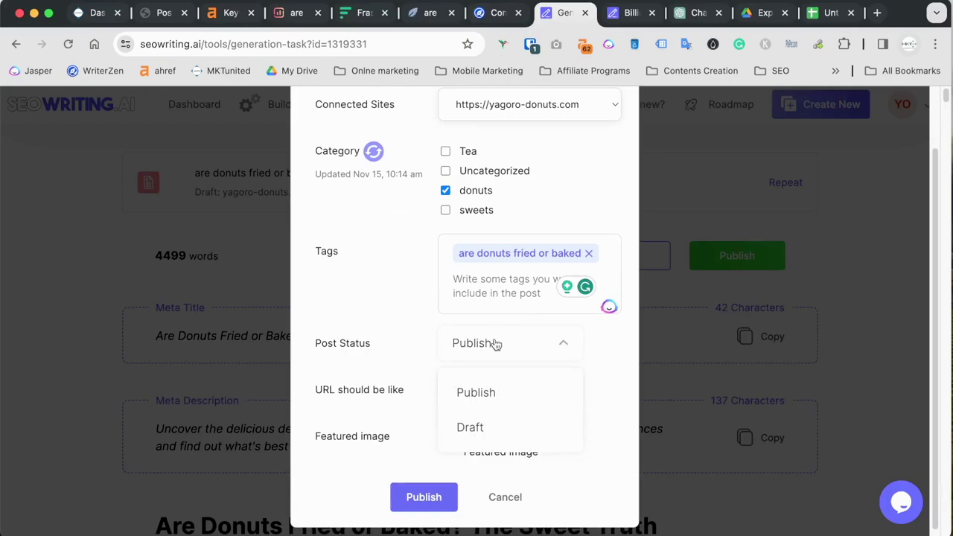
click(477, 428)
scroll(420, 343, down, 1)
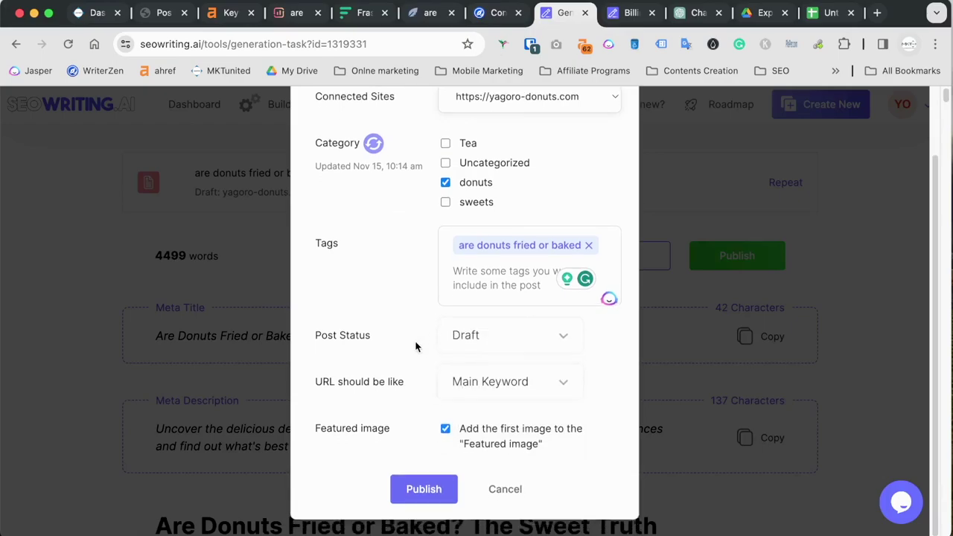
click(420, 489)
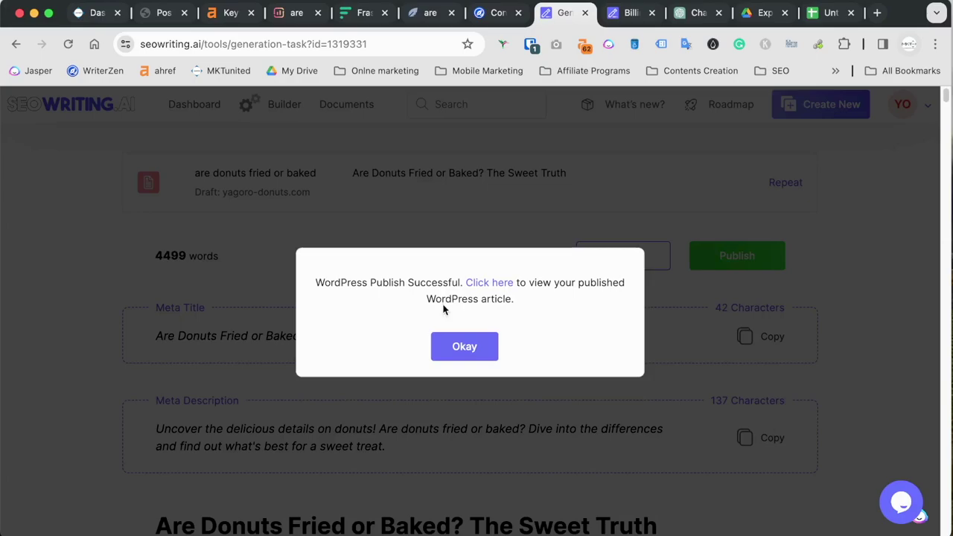
key(super+2)
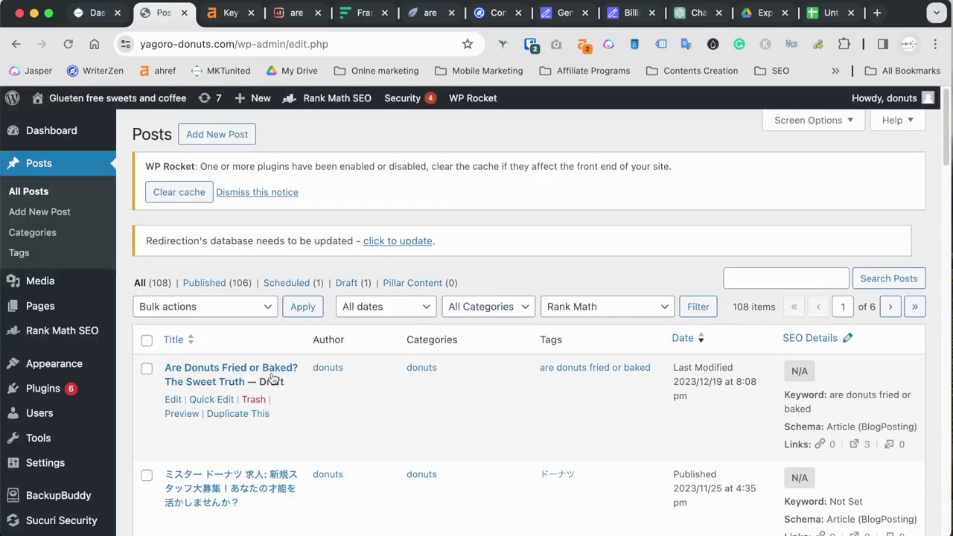
Step: Open the 'Are Donuts Fried or Baked?' draft, convert its Classic block to blocks, and preview it in a new tab
click(283, 369)
click(134, 204)
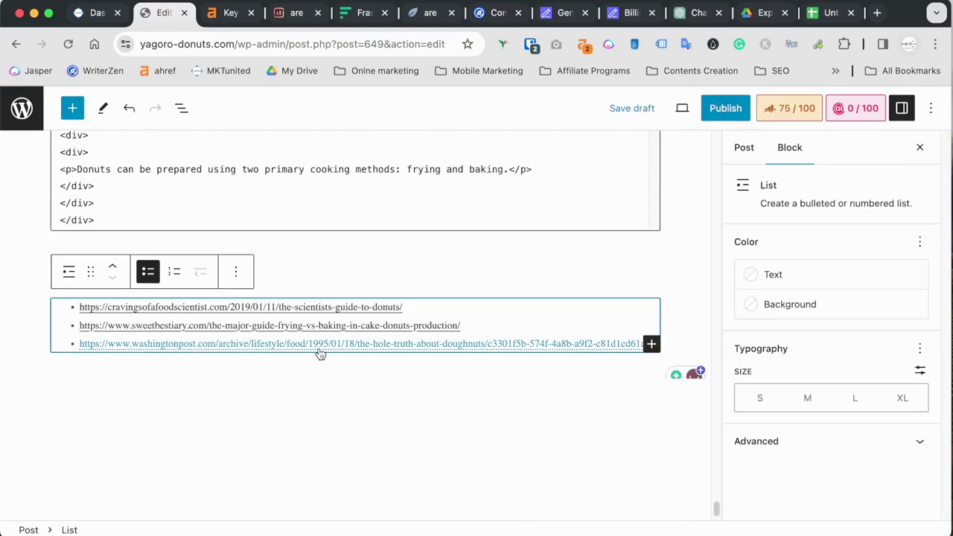
click(682, 111)
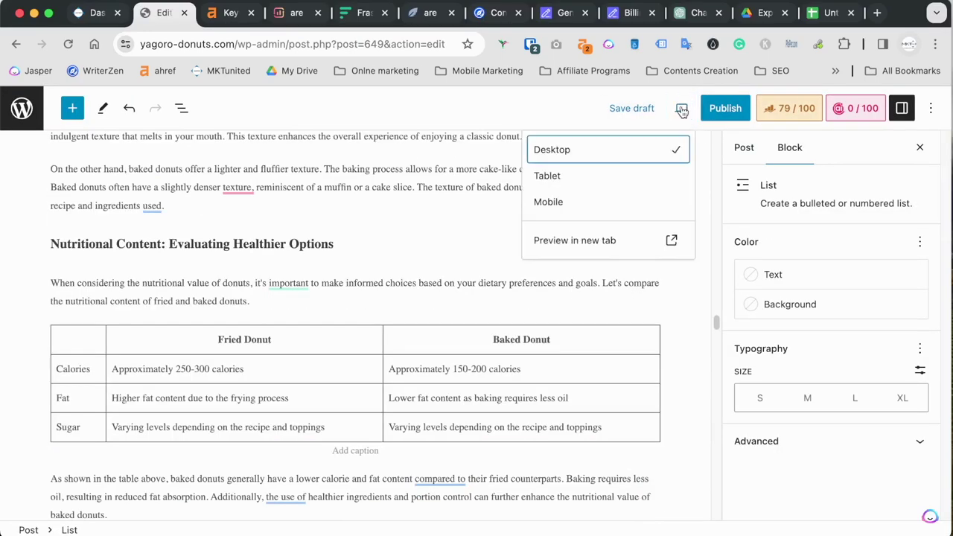
click(581, 241)
scroll(564, 269, down, 15)
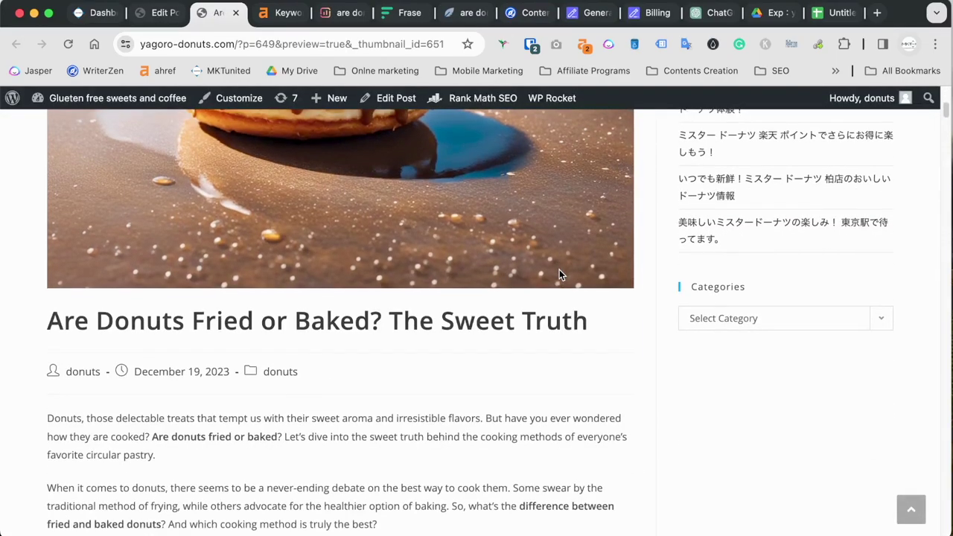
scroll(507, 280, down, 15)
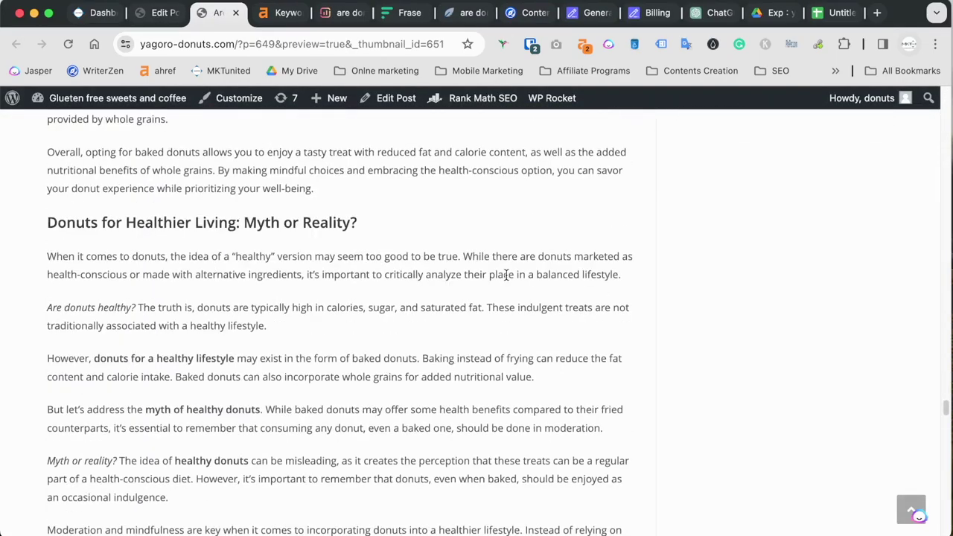